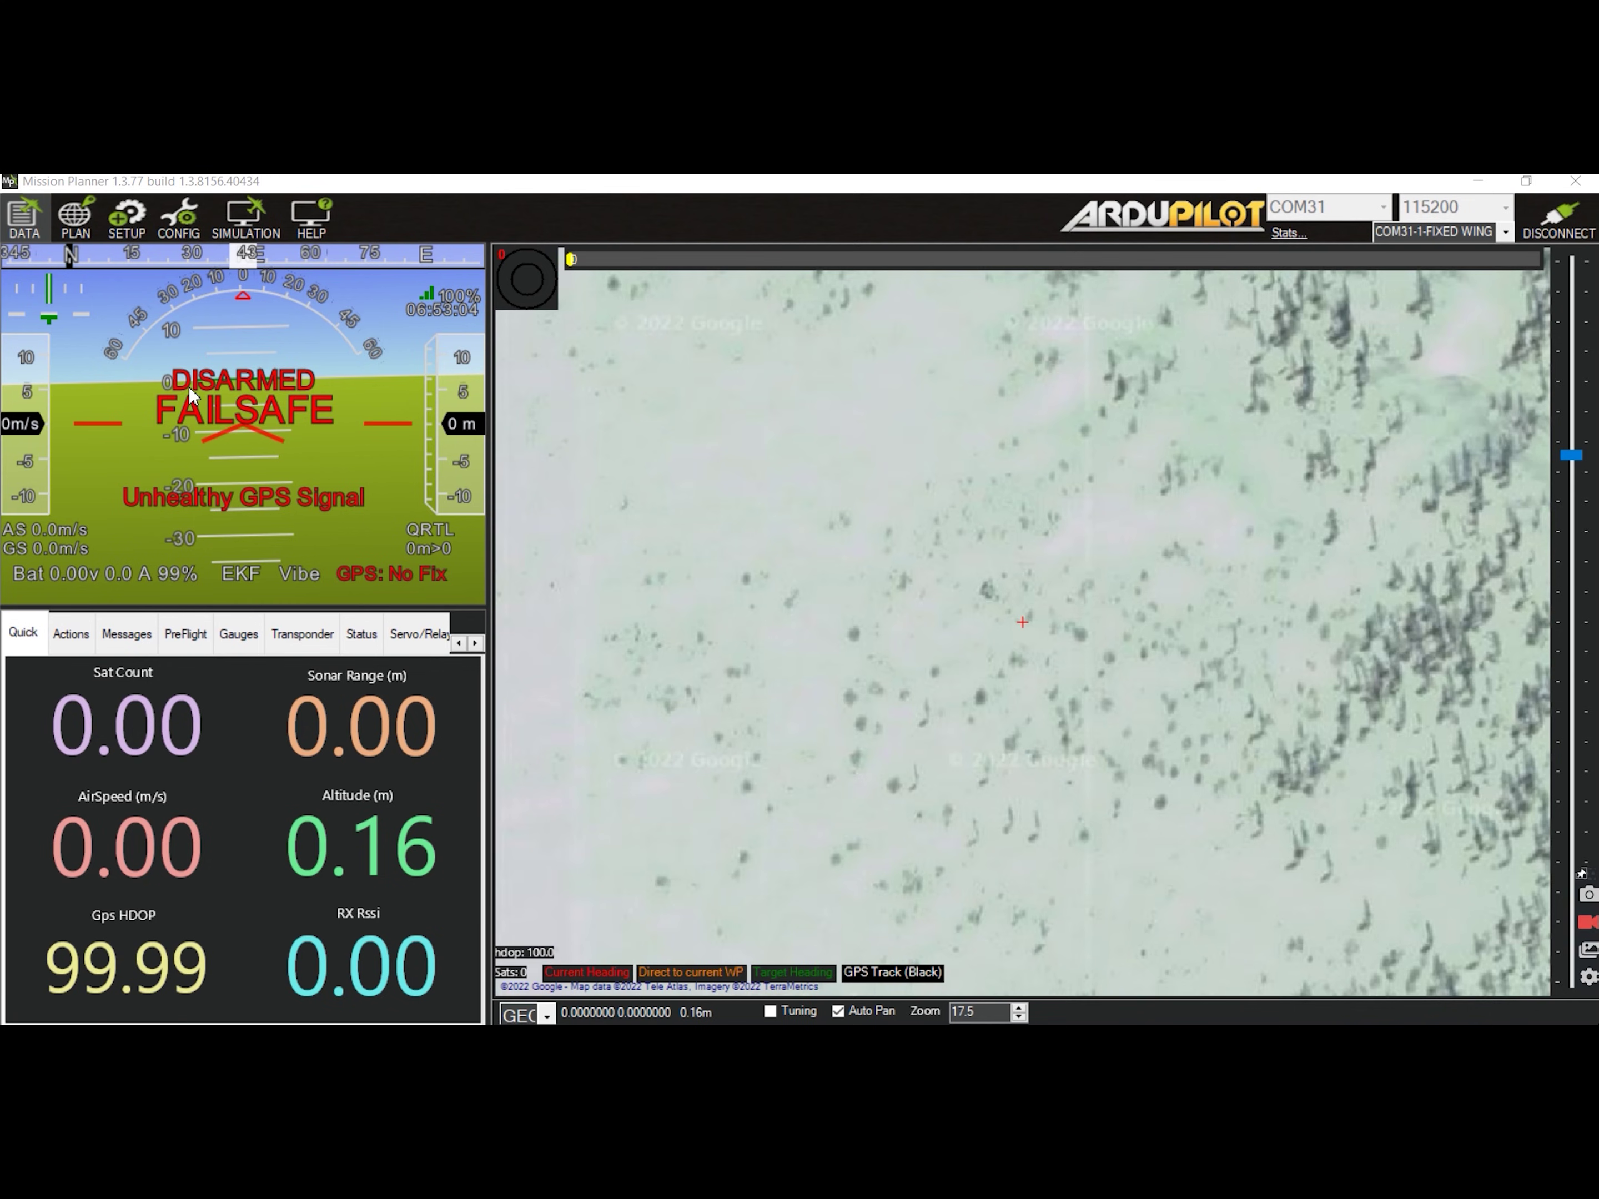
Run the three-axis accelerometer calibration through all requested vehicle orientations and calibrate the autopilot's level.
click(121, 220)
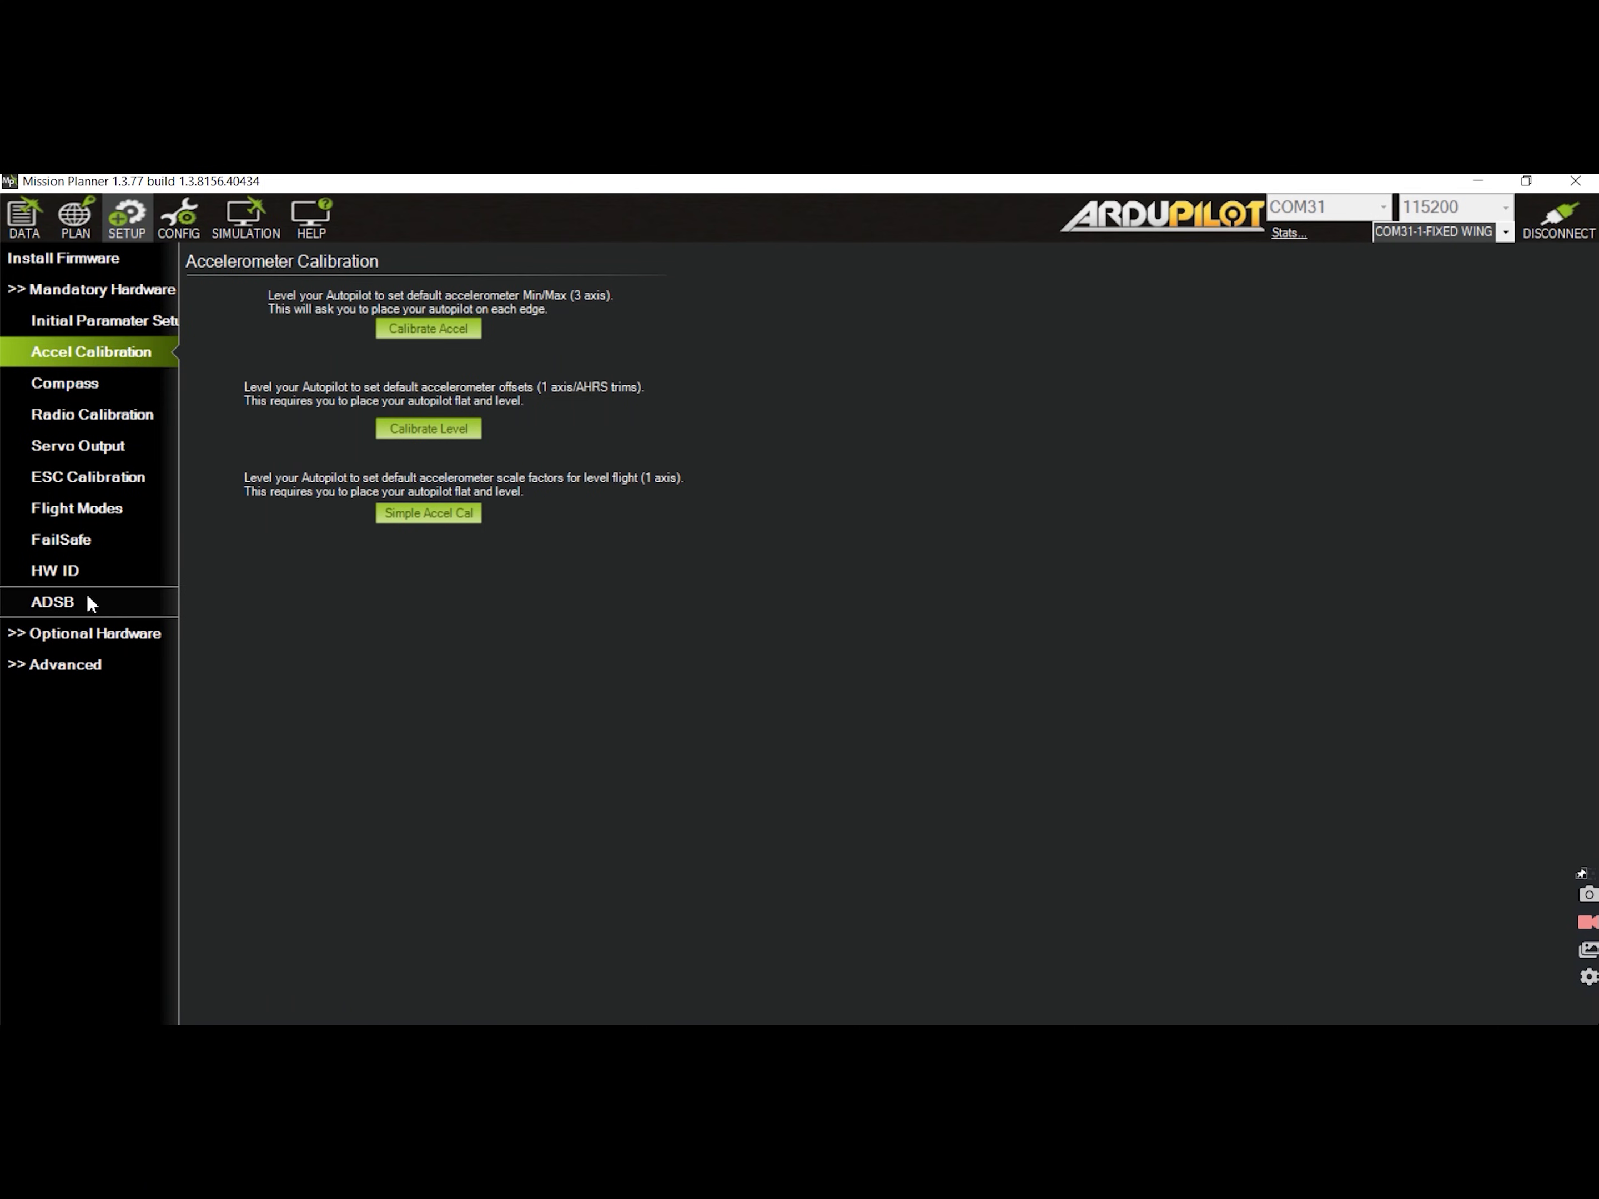
click(461, 335)
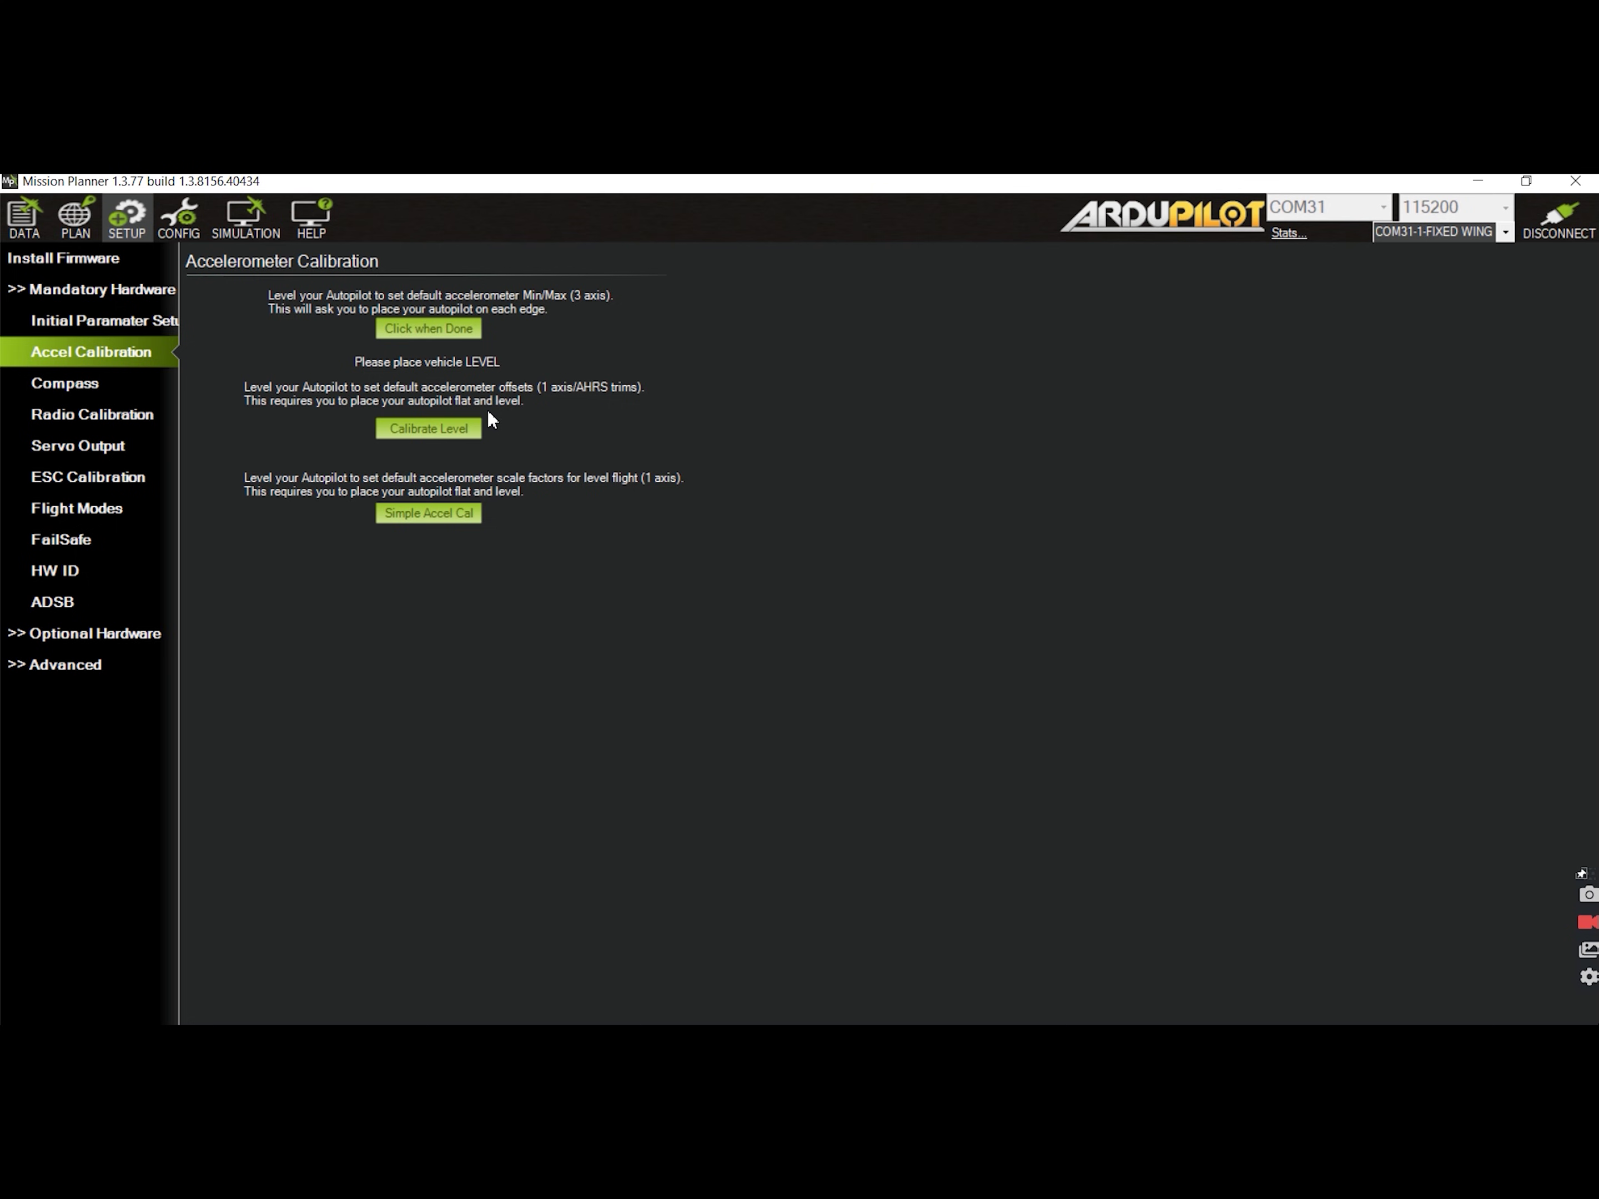
key(Return)
key(Return)
key(Return)
key(Return)
key(Return)
key(Return)
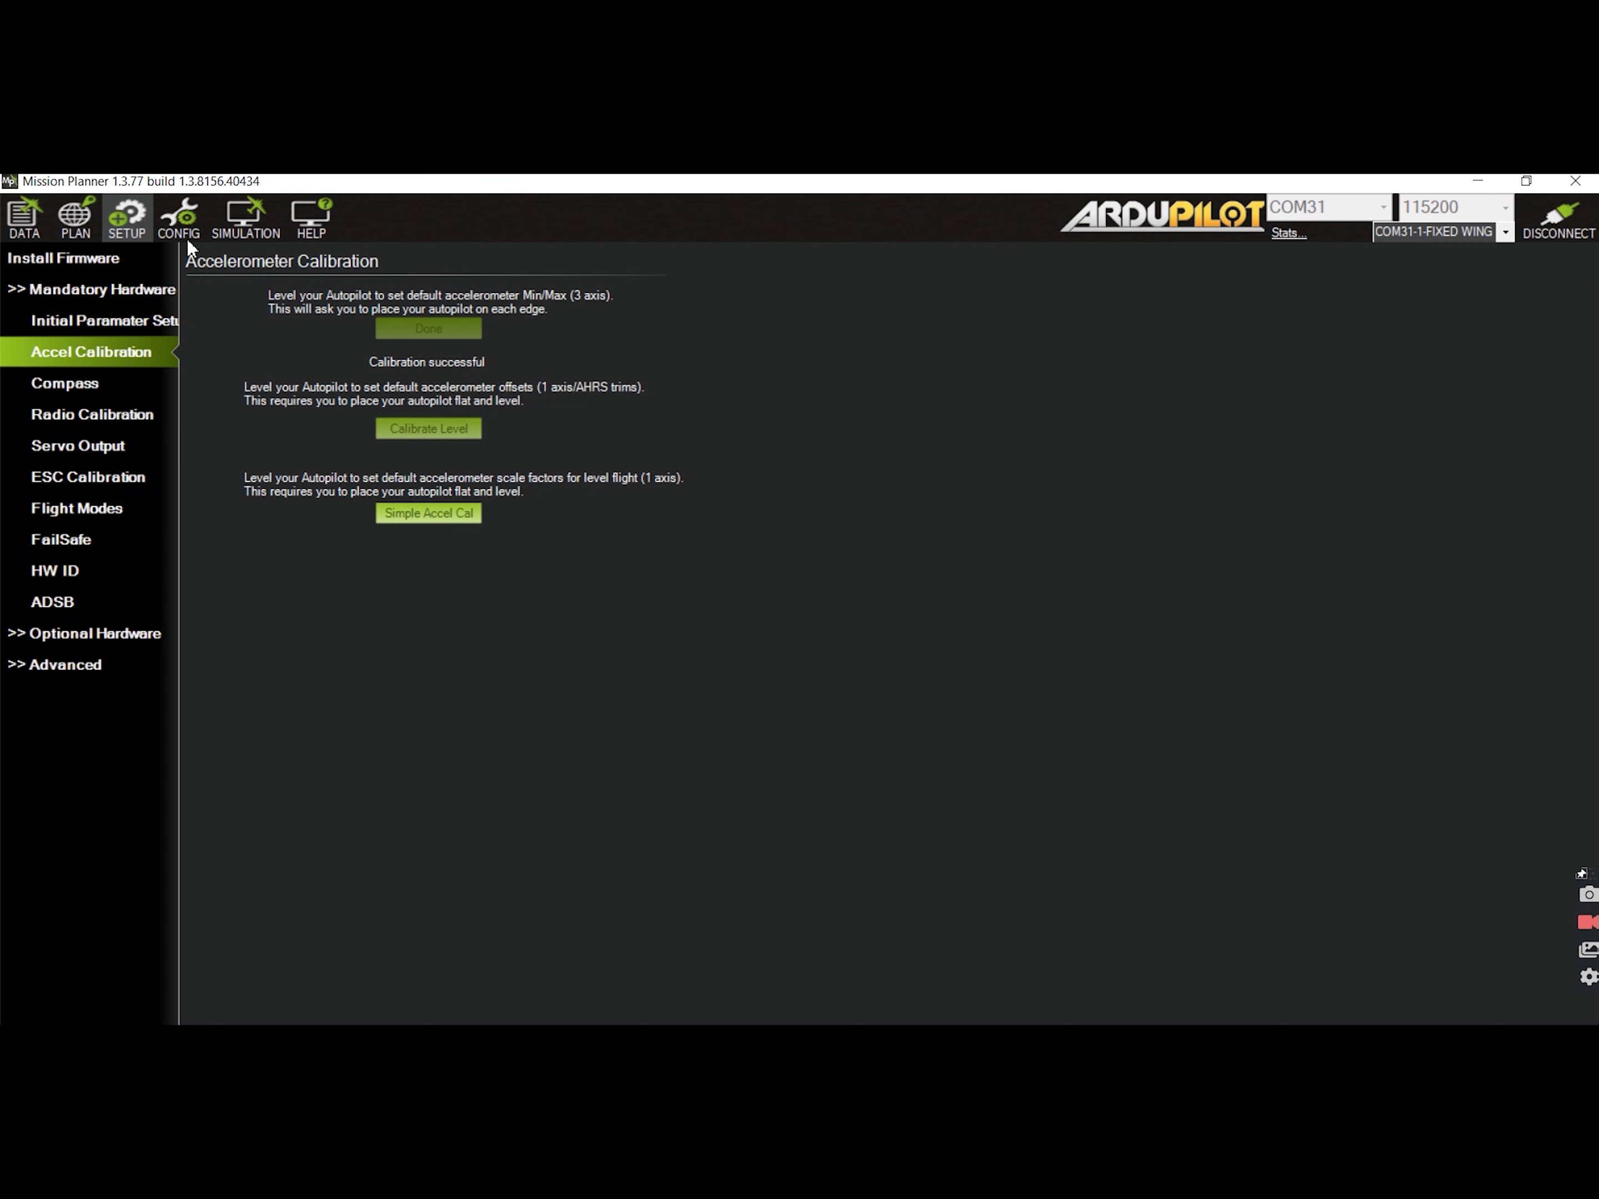
click(406, 430)
Start the onboard magnetometer calibration for the compass.
click(47, 396)
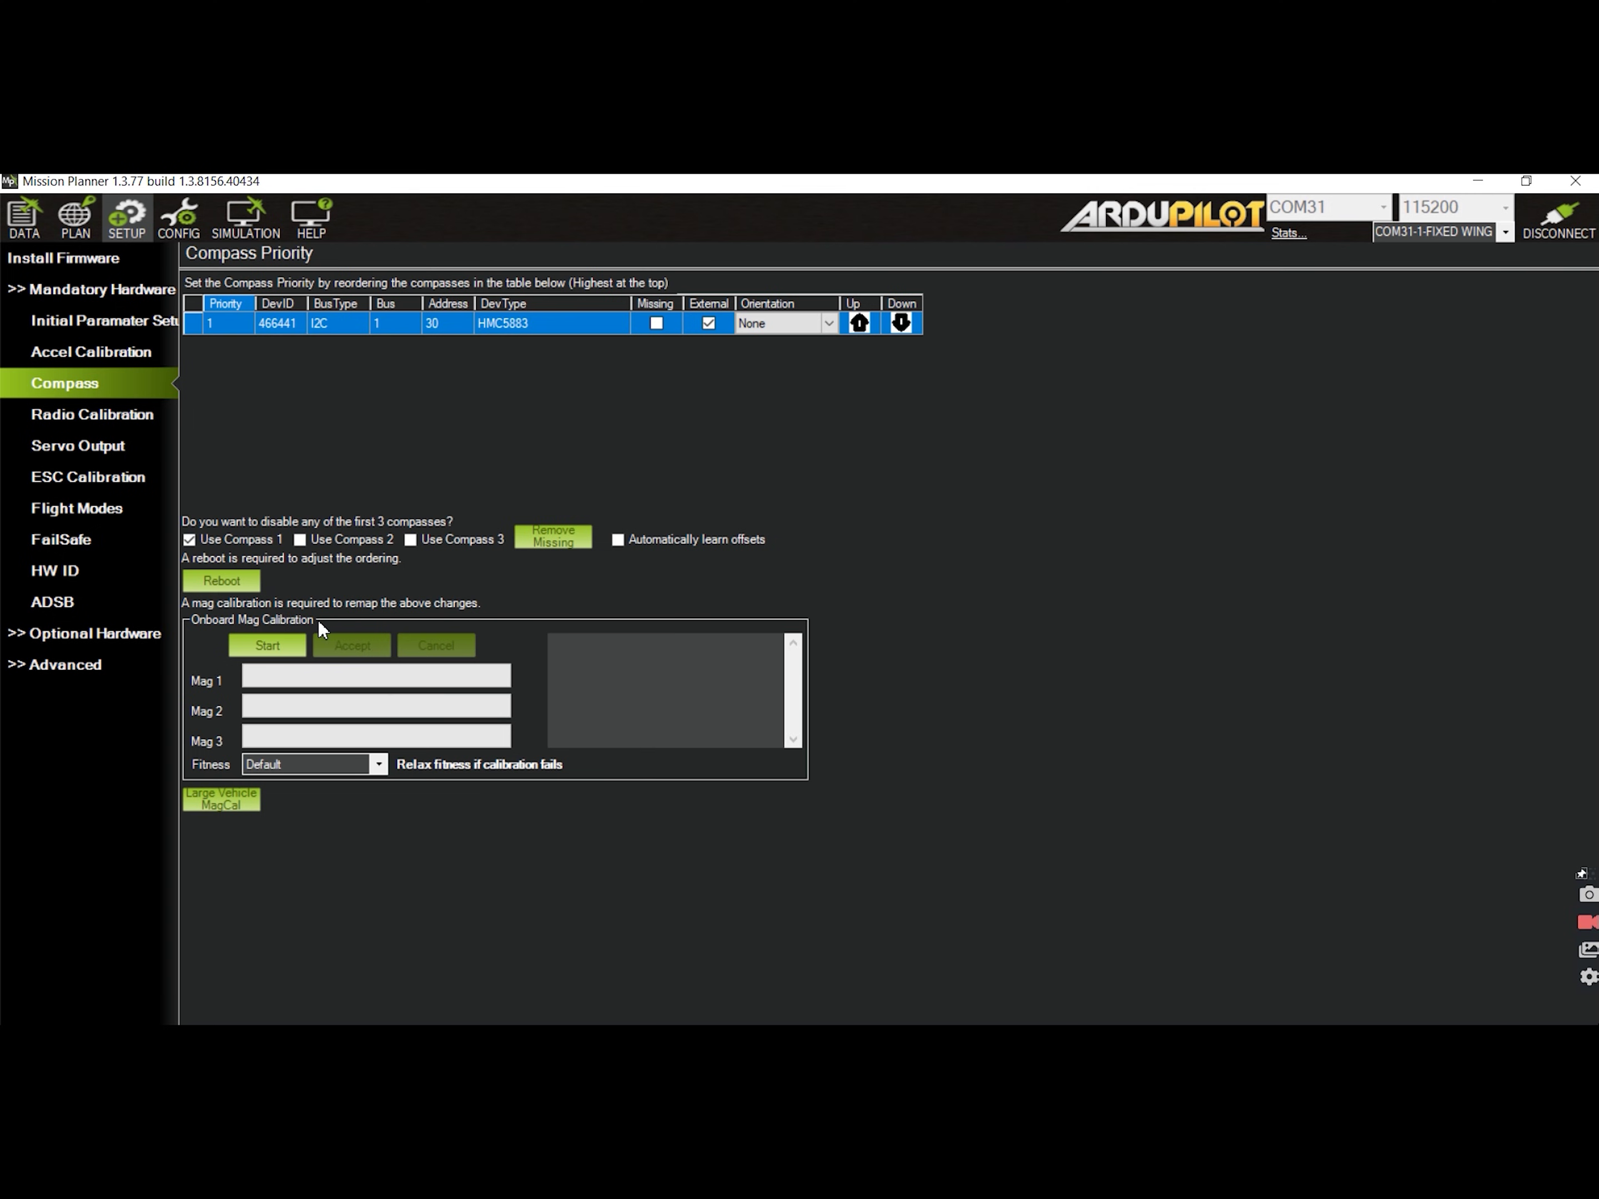
click(253, 643)
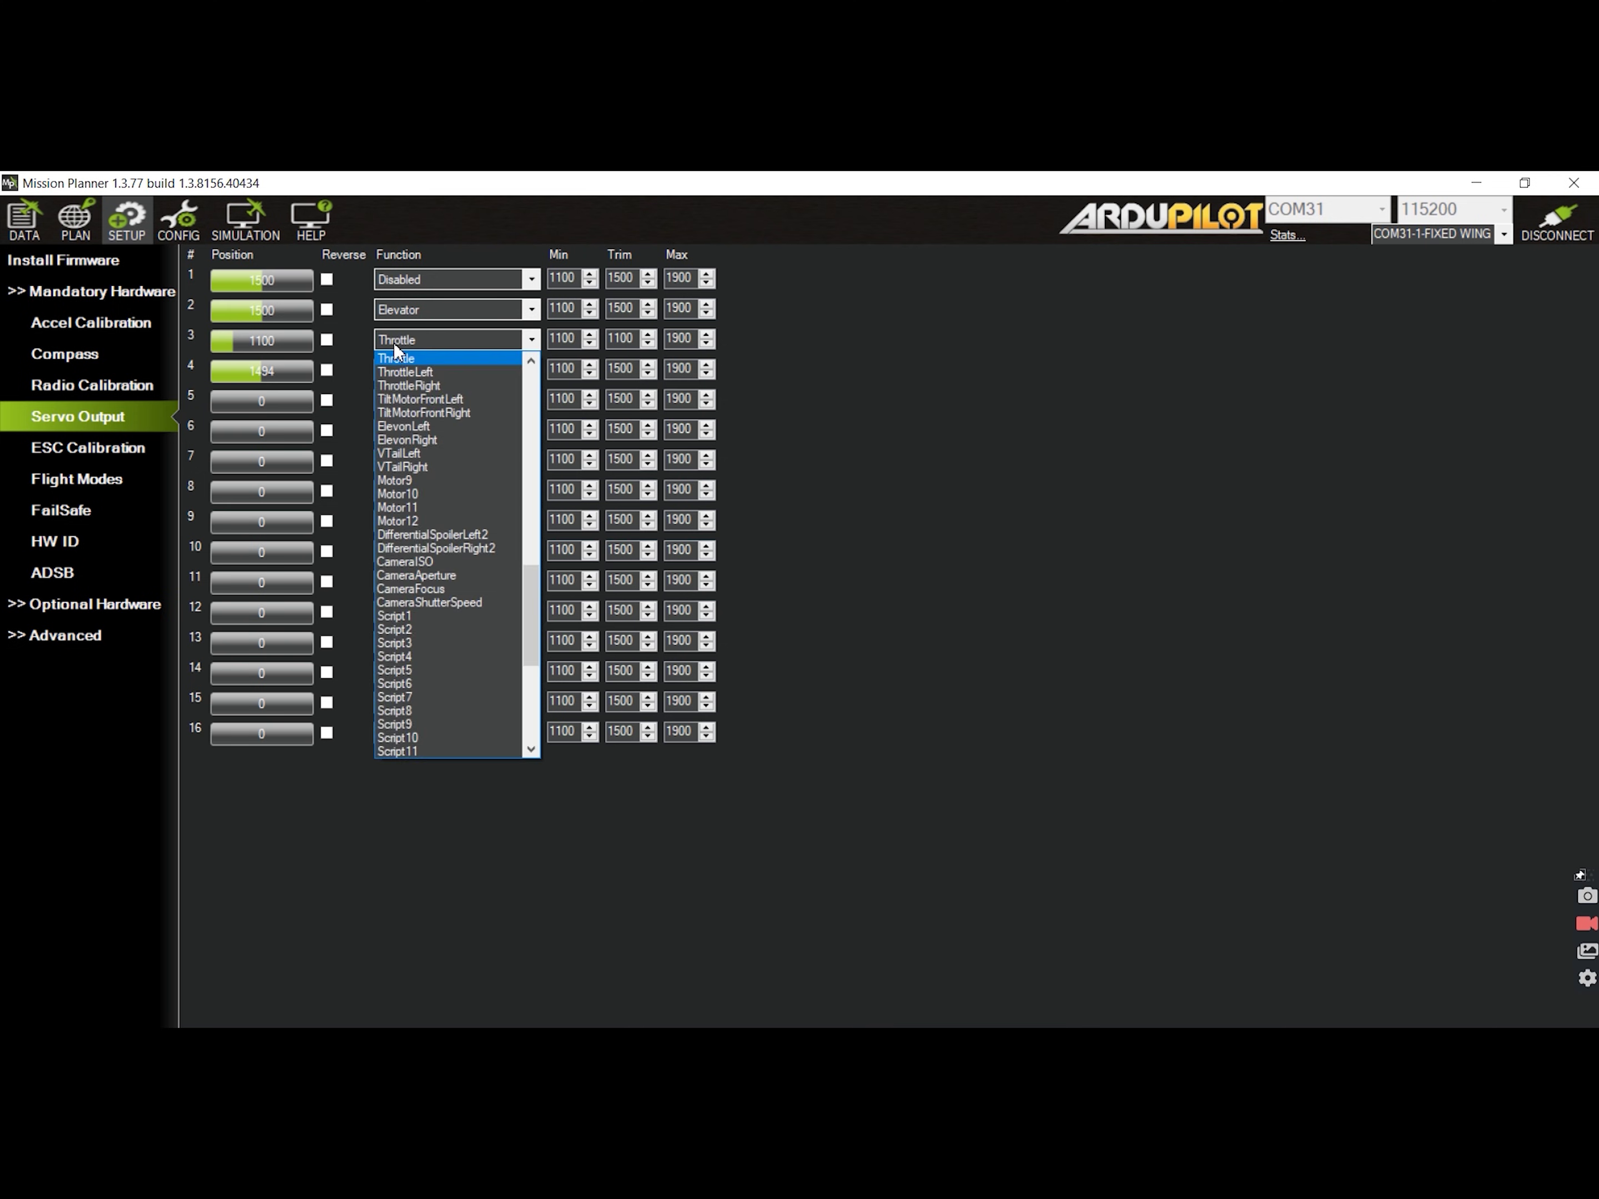
click(395, 353)
click(396, 371)
click(396, 373)
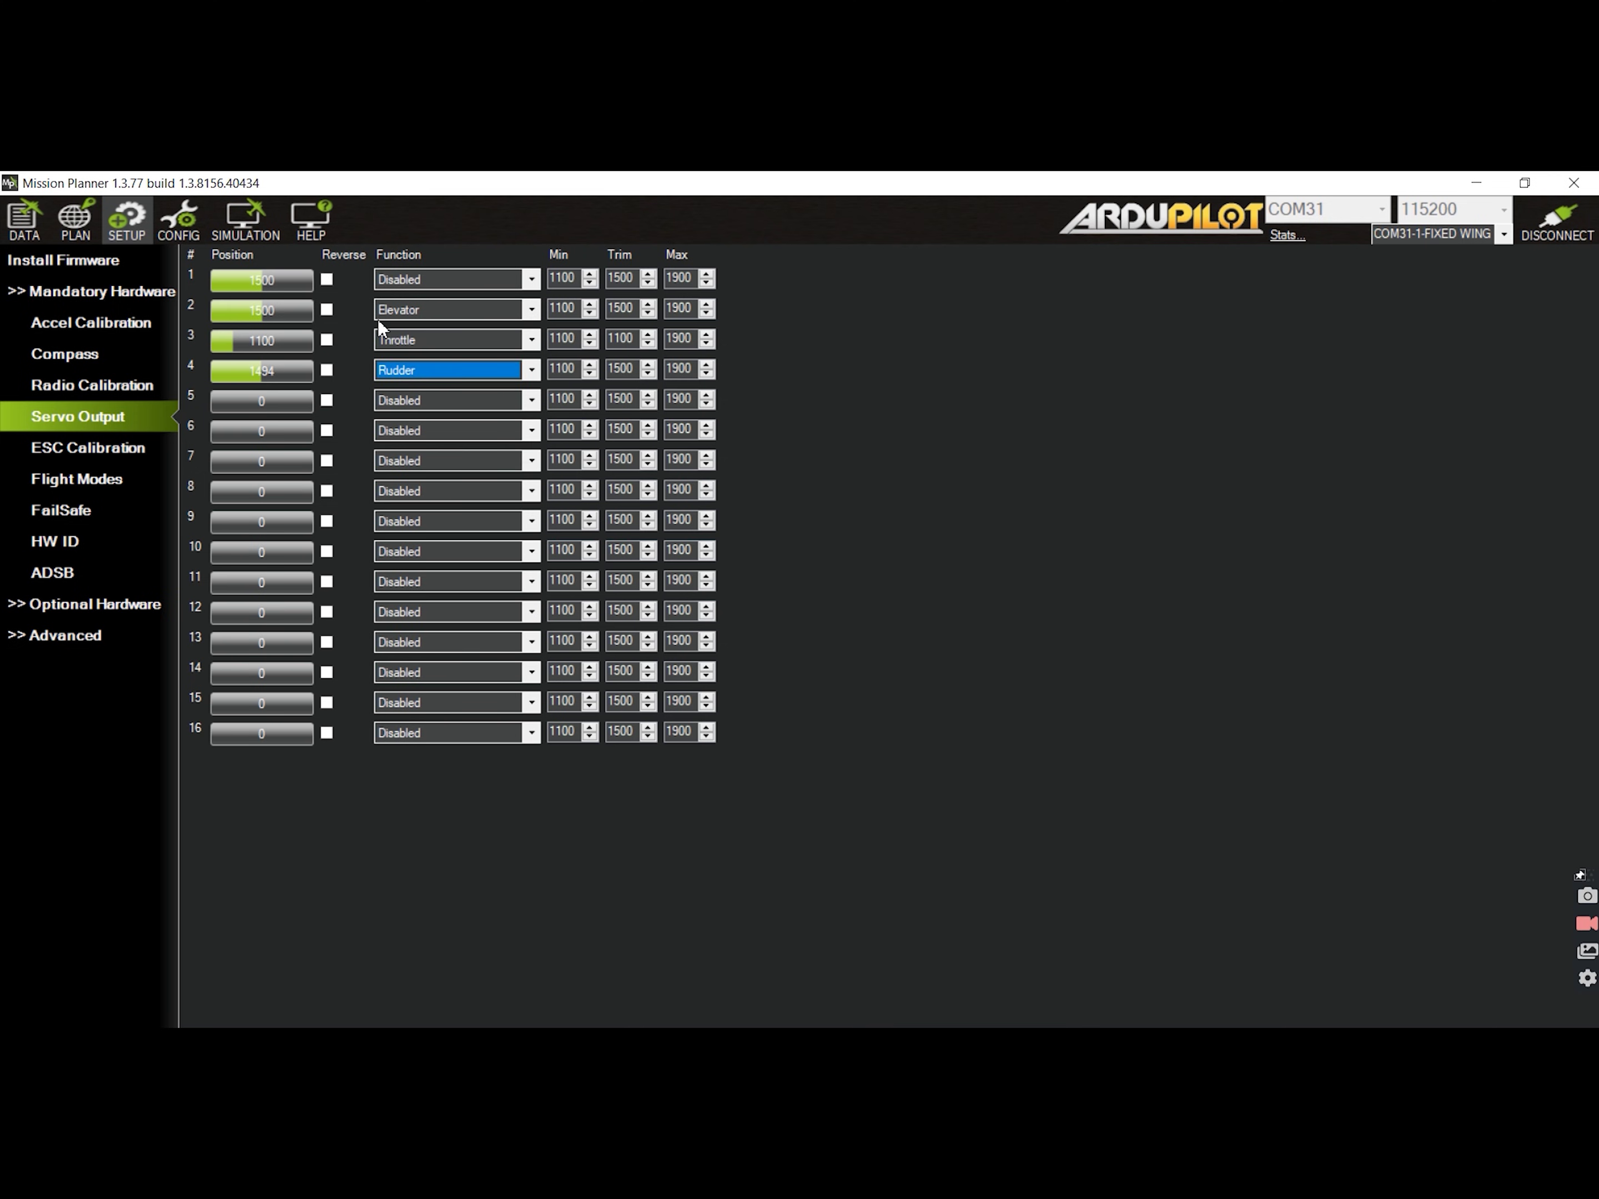
Assign the Aileron function to servo output 7 and the Elevator function to servo output 8.
click(420, 456)
key(a)
click(420, 456)
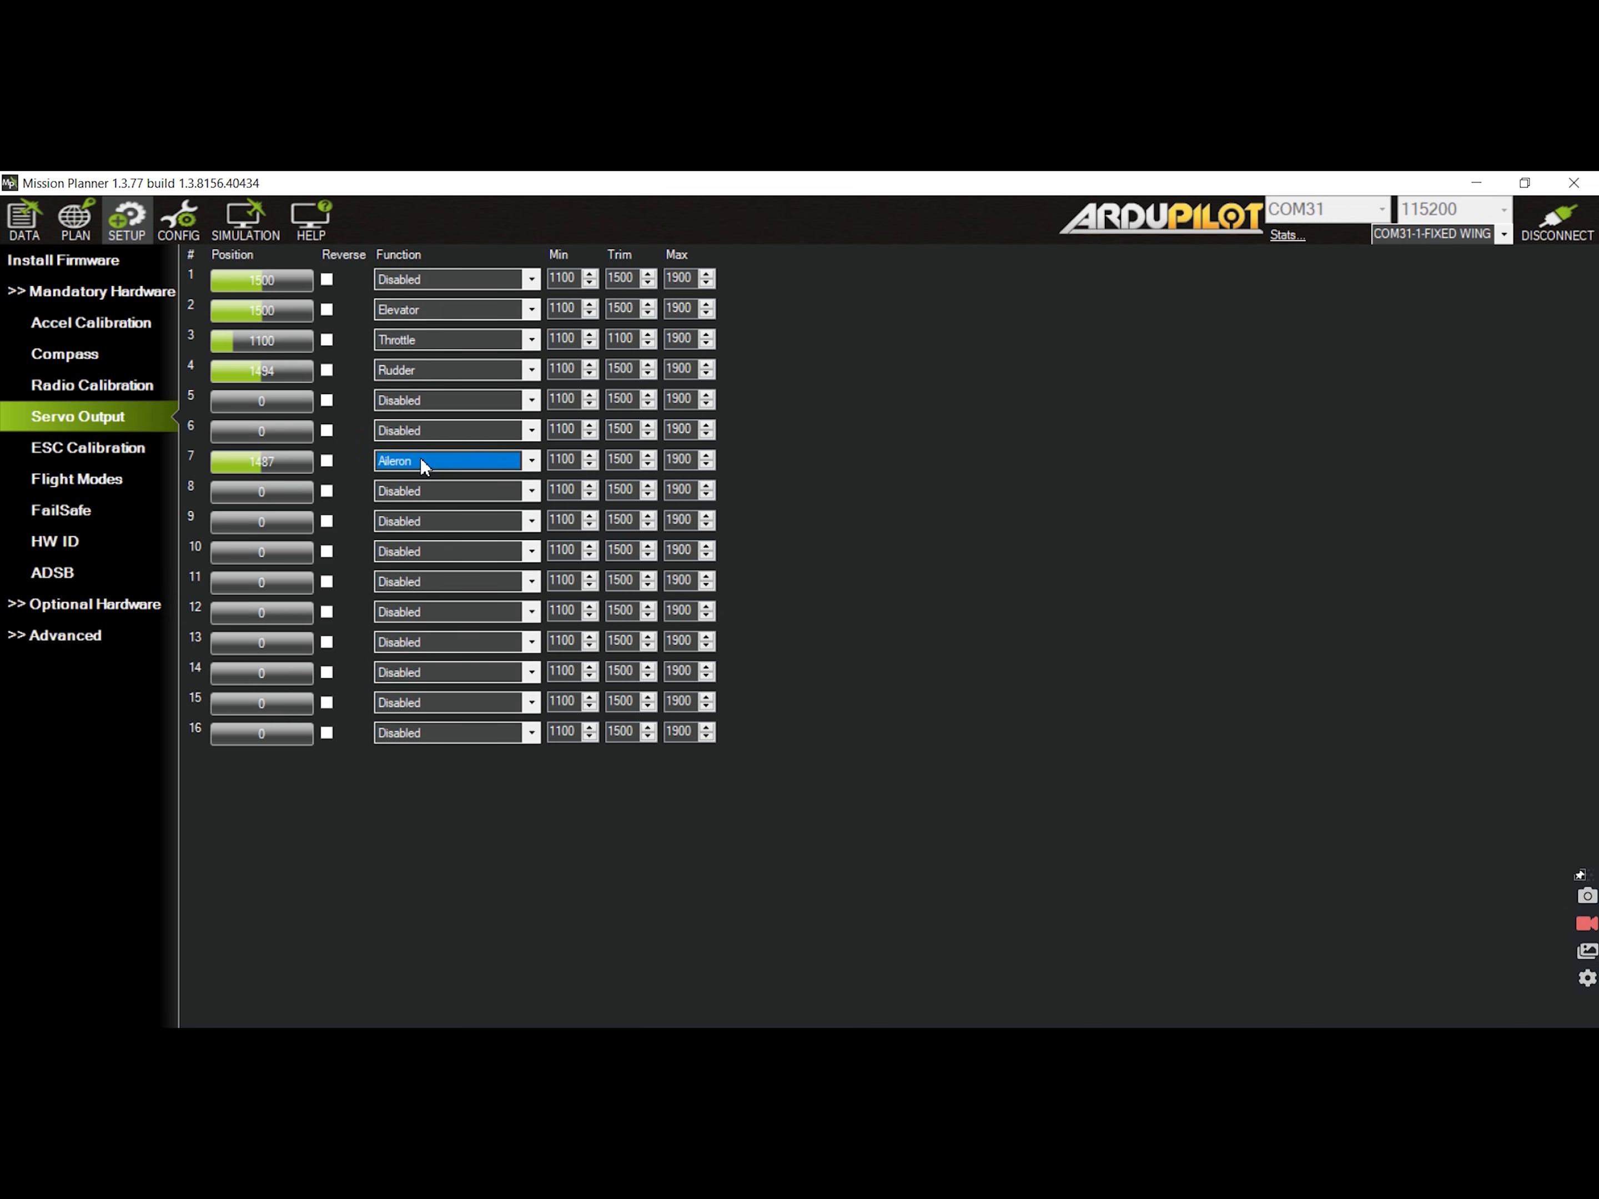
click(423, 491)
click(423, 492)
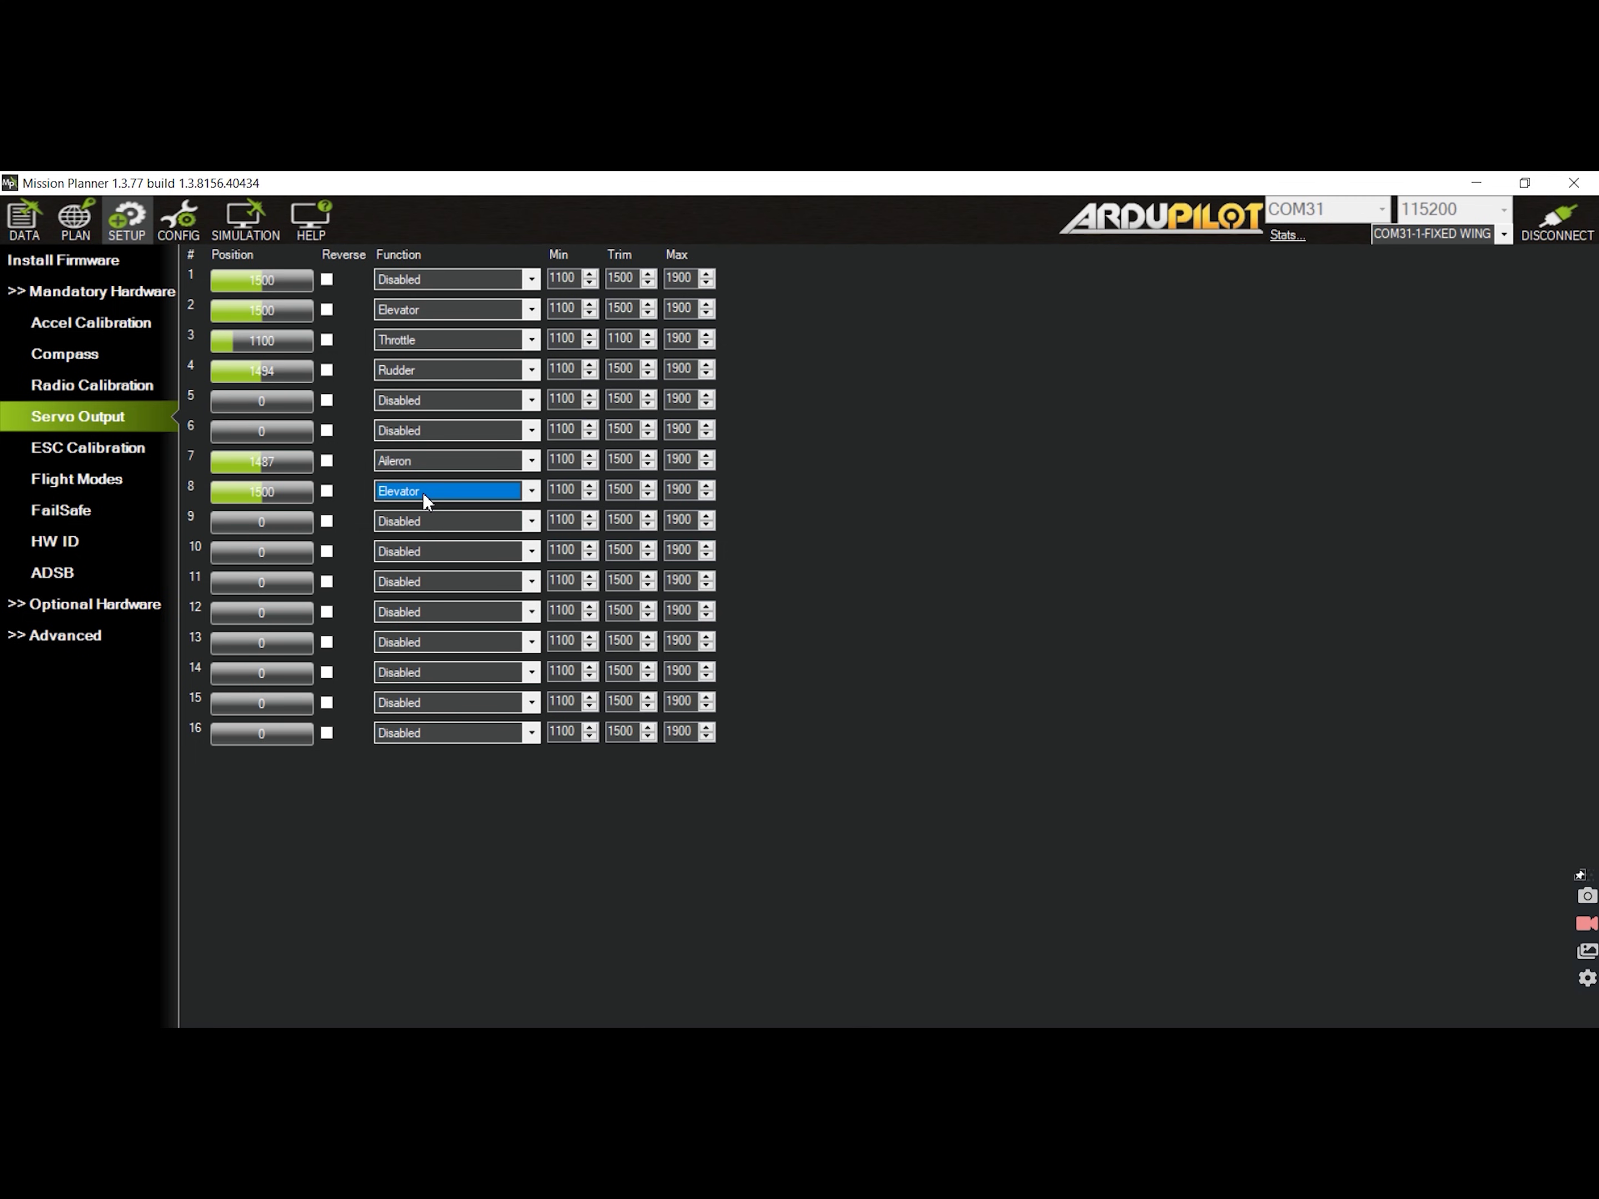
Assign the TiltMotorFrontLeft function to servo output 9.
click(400, 523)
key(Down)
key(Down)
key(Down)
key(Down)
key(Down)
key(Down)
key(Down)
key(Down)
key(Down)
key(Down)
key(Down)
key(Down)
key(Down)
key(Down)
key(Down)
key(Down)
key(Down)
key(Down)
key(Down)
key(Down)
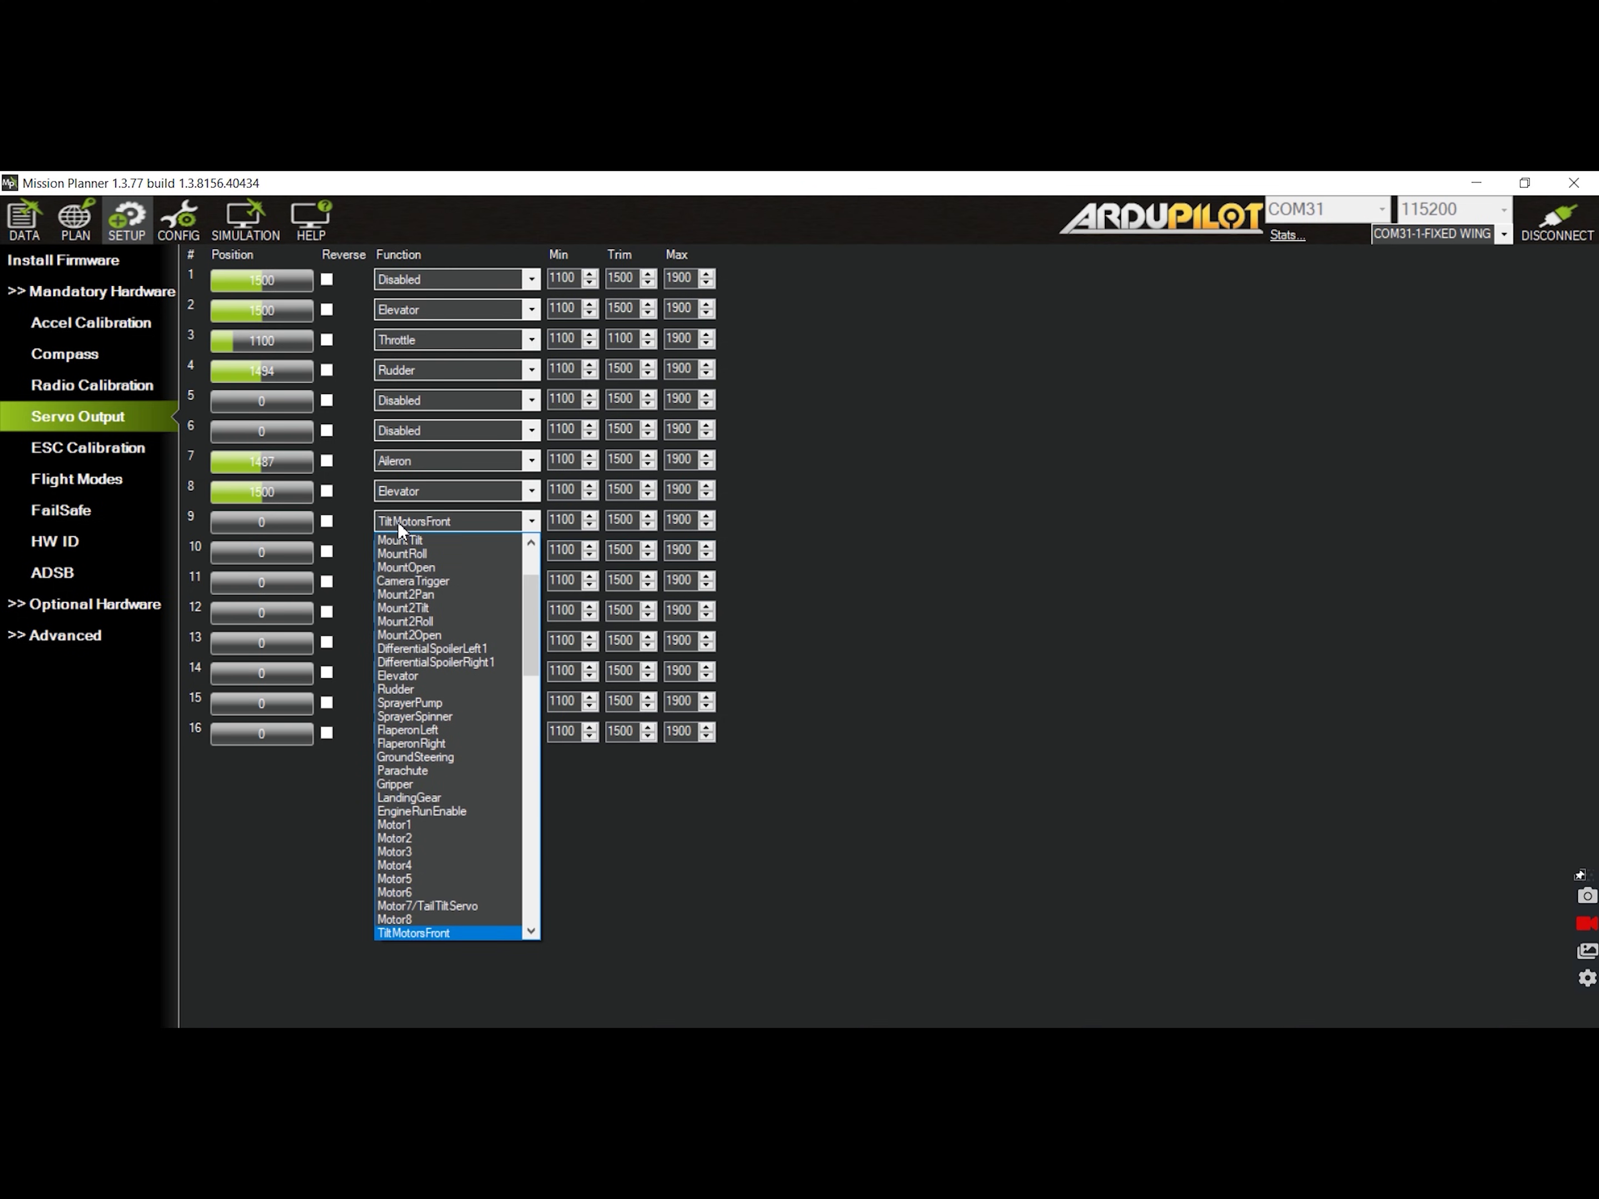
key(t)
key(t)
key(Down)
key(Down)
key(Down)
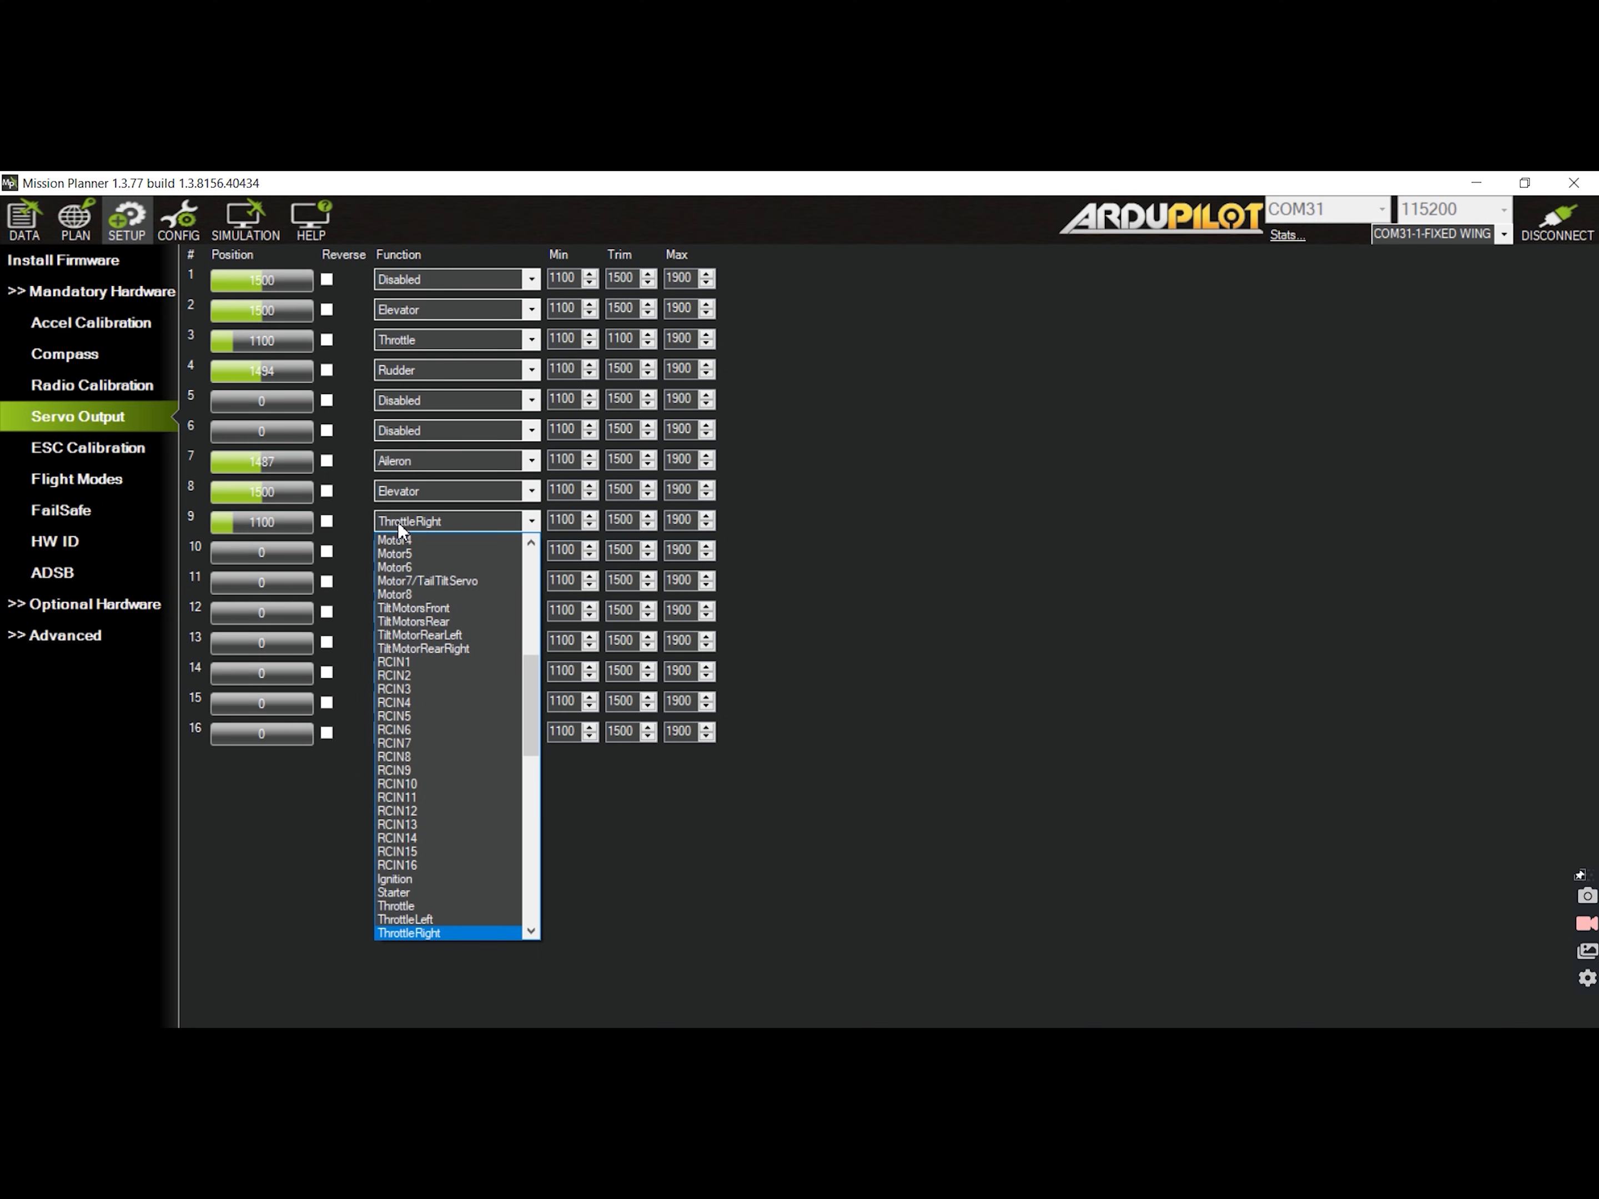
key(Return)
Assign the TiltMotorFrontRight function to servo output 10.
click(401, 549)
key(t)
key(t)
key(t)
key(Return)
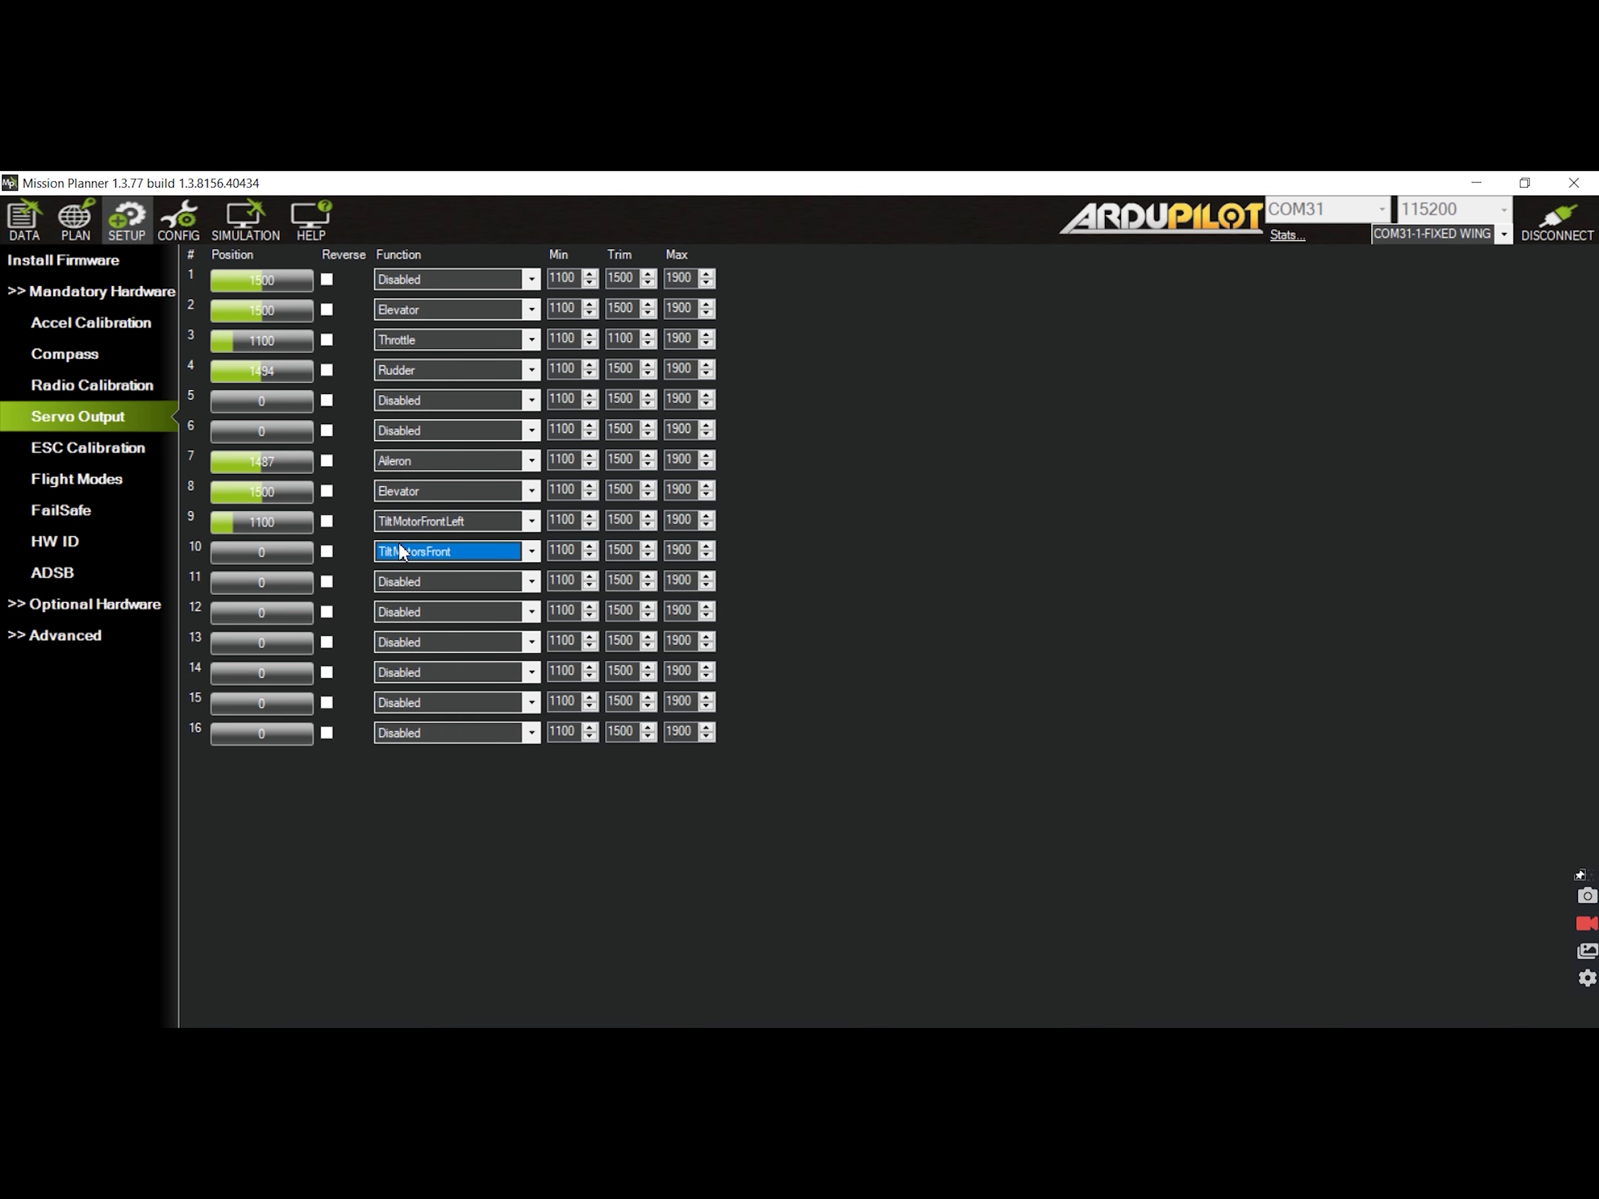
Check the motor numbering in the tricopter layout image and assign Motor2 to servo output 2.
key(alt+Tab)
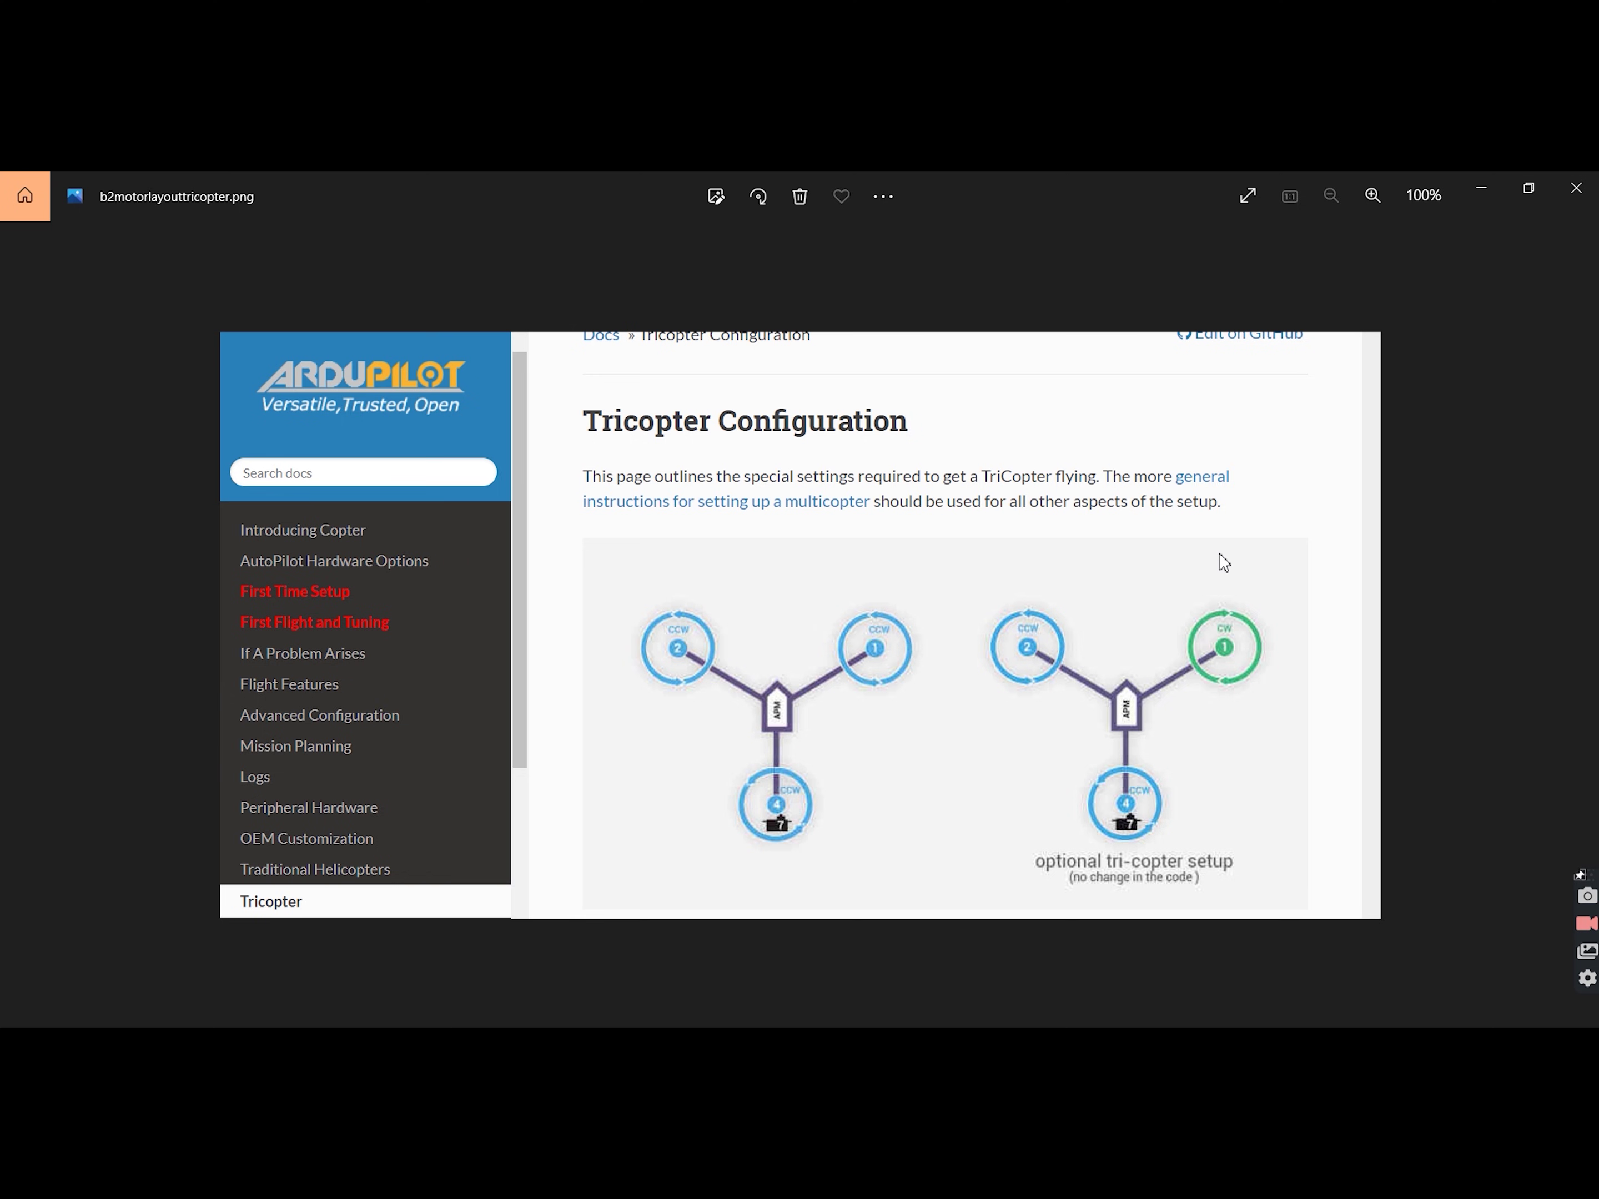
key(alt+Tab)
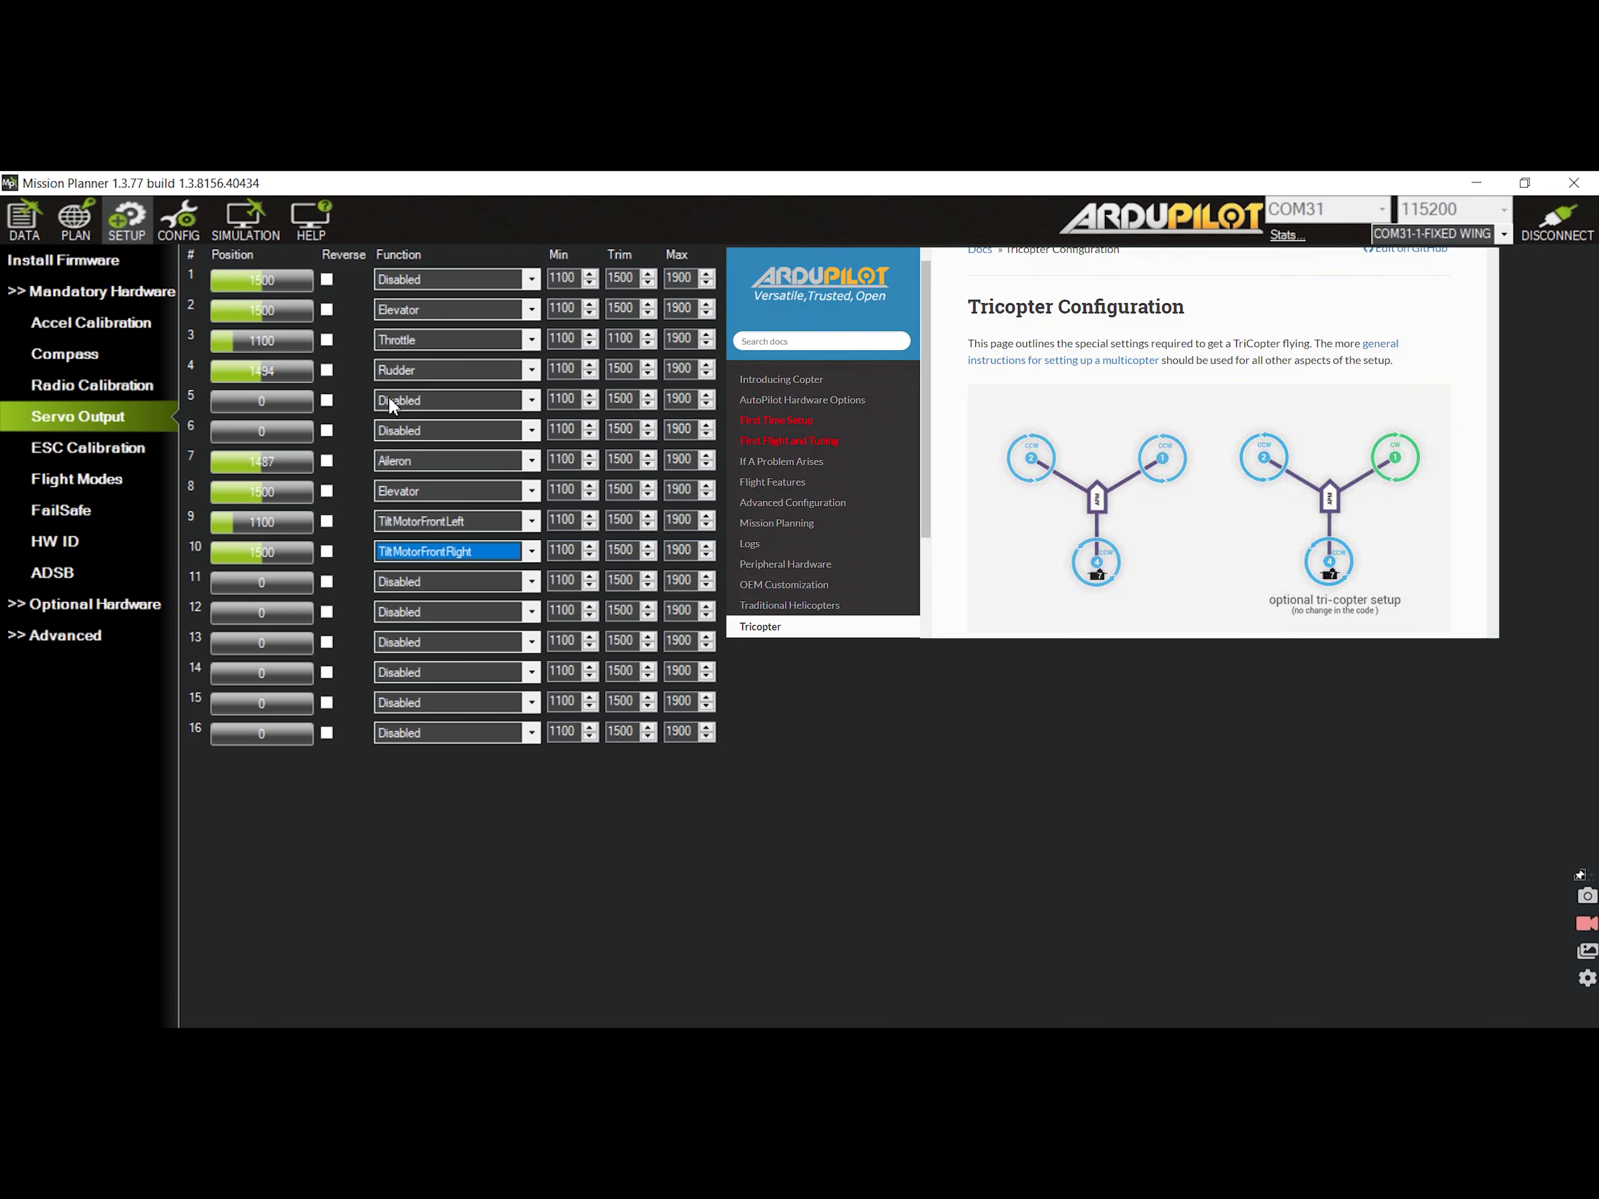
click(406, 314)
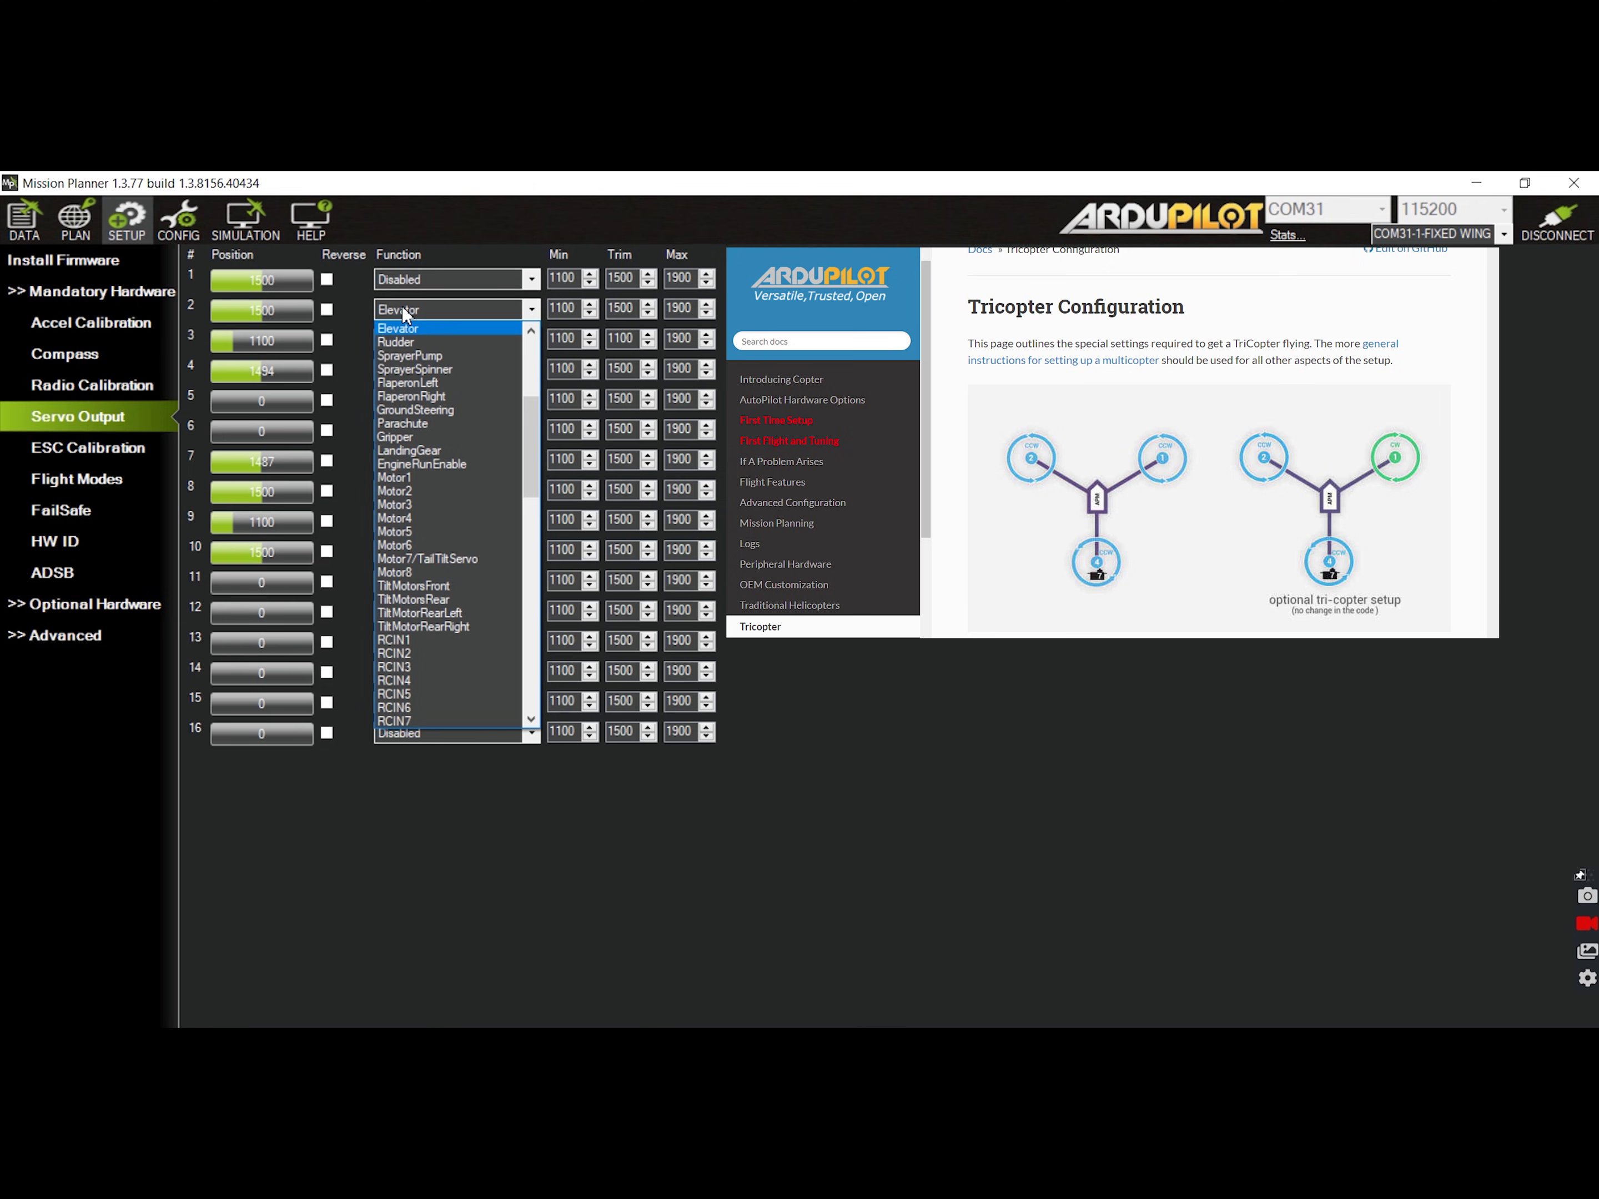
text(motor2)
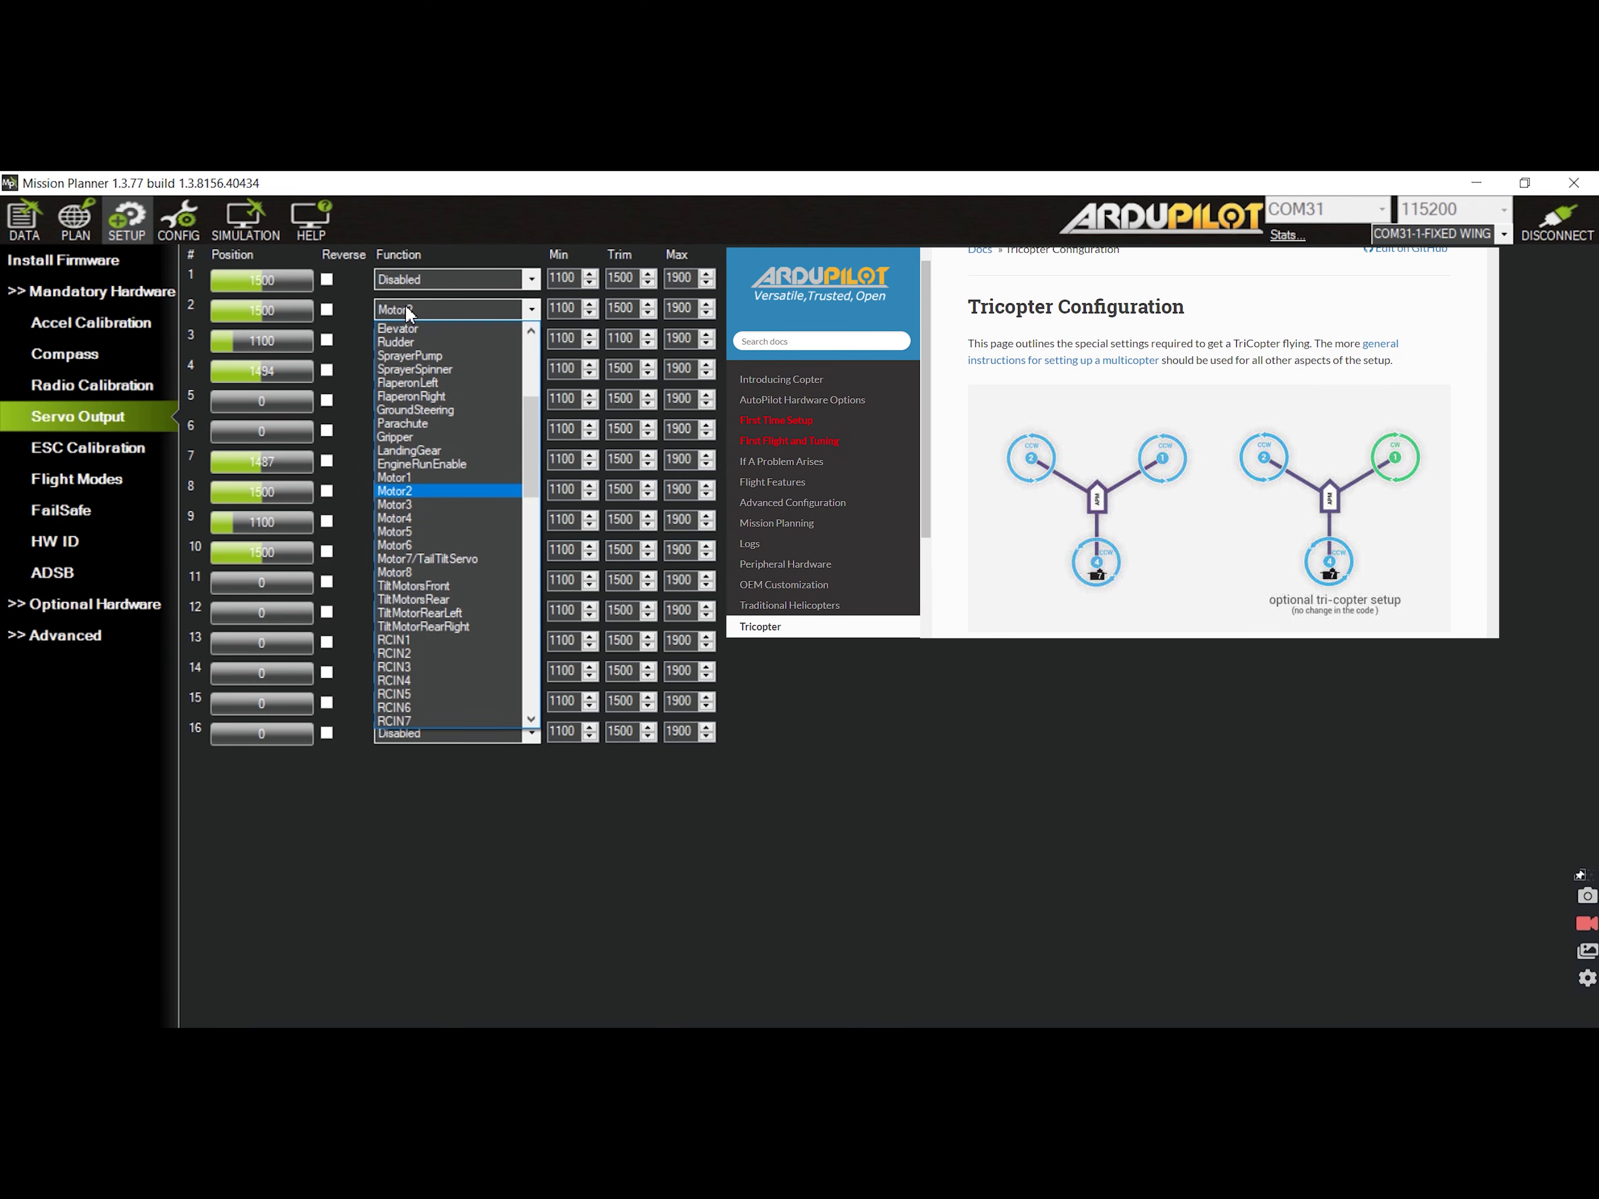
key(Return)
Assign Motor1 to servo output 3 in place of its throttle function.
click(410, 336)
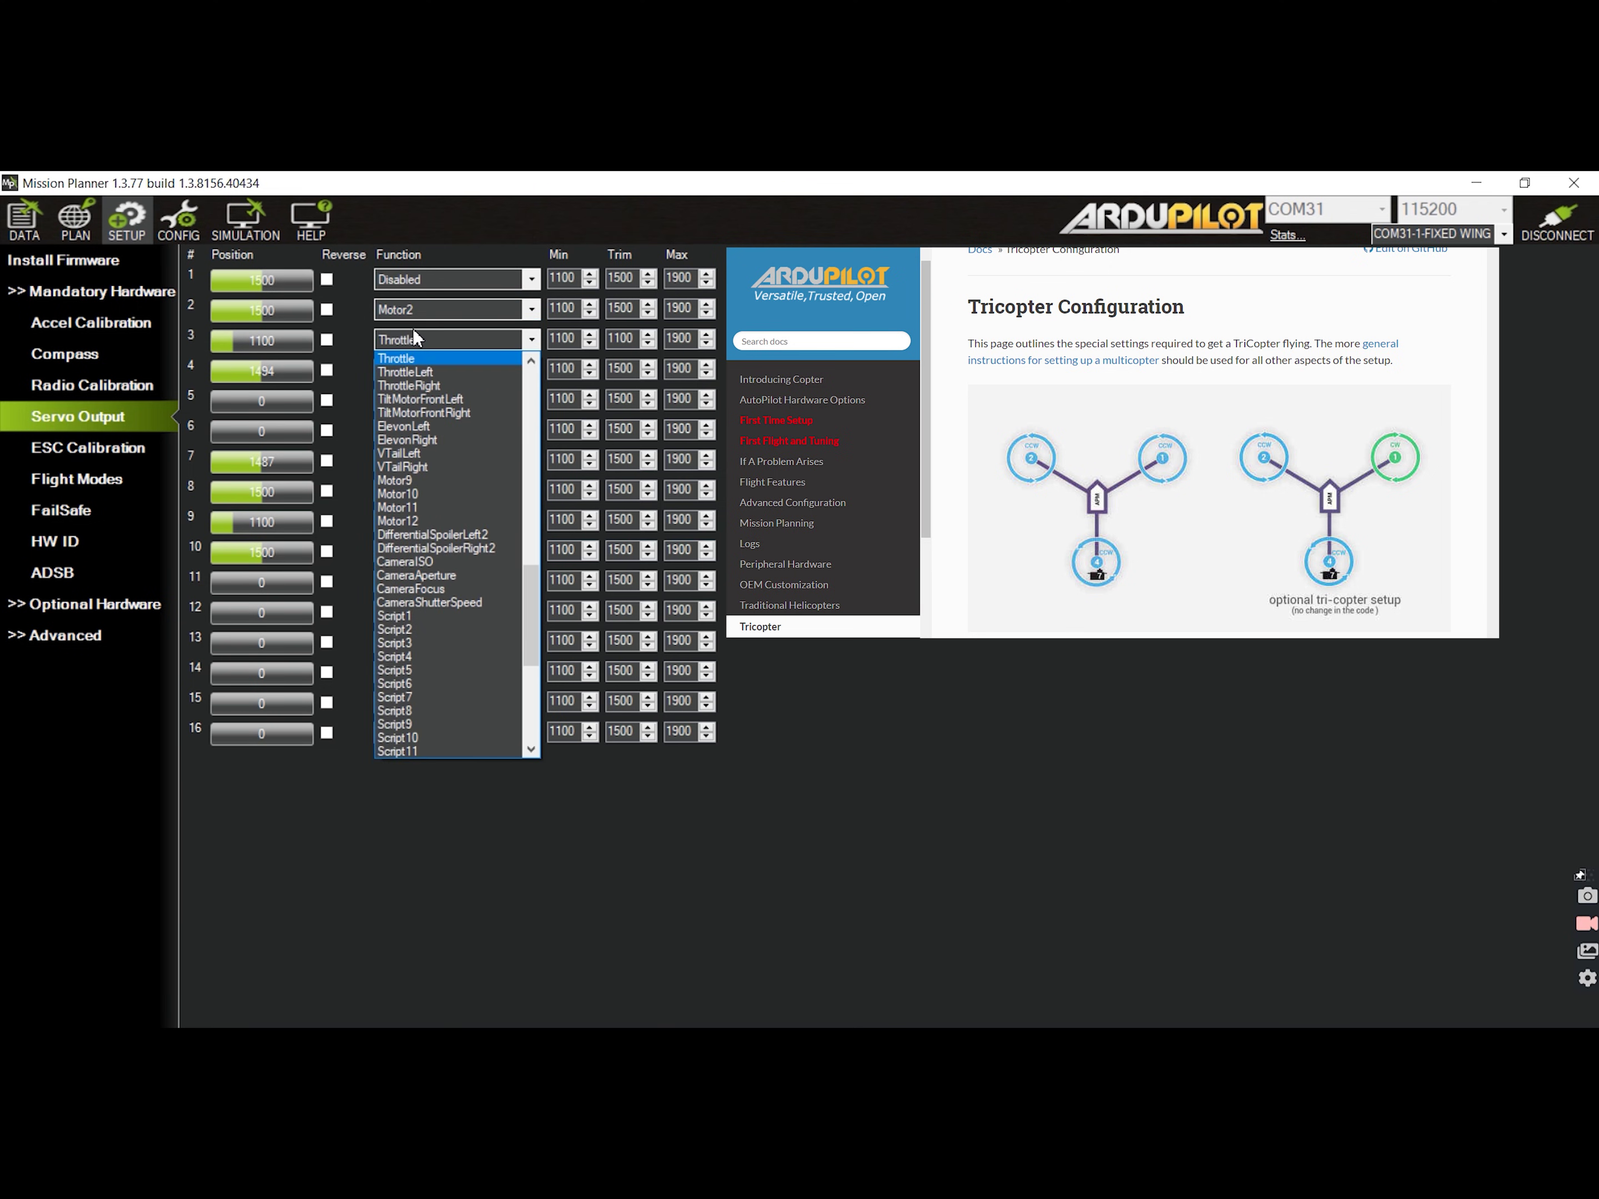
text(motor9)
key(Down)
key(Down)
key(Down)
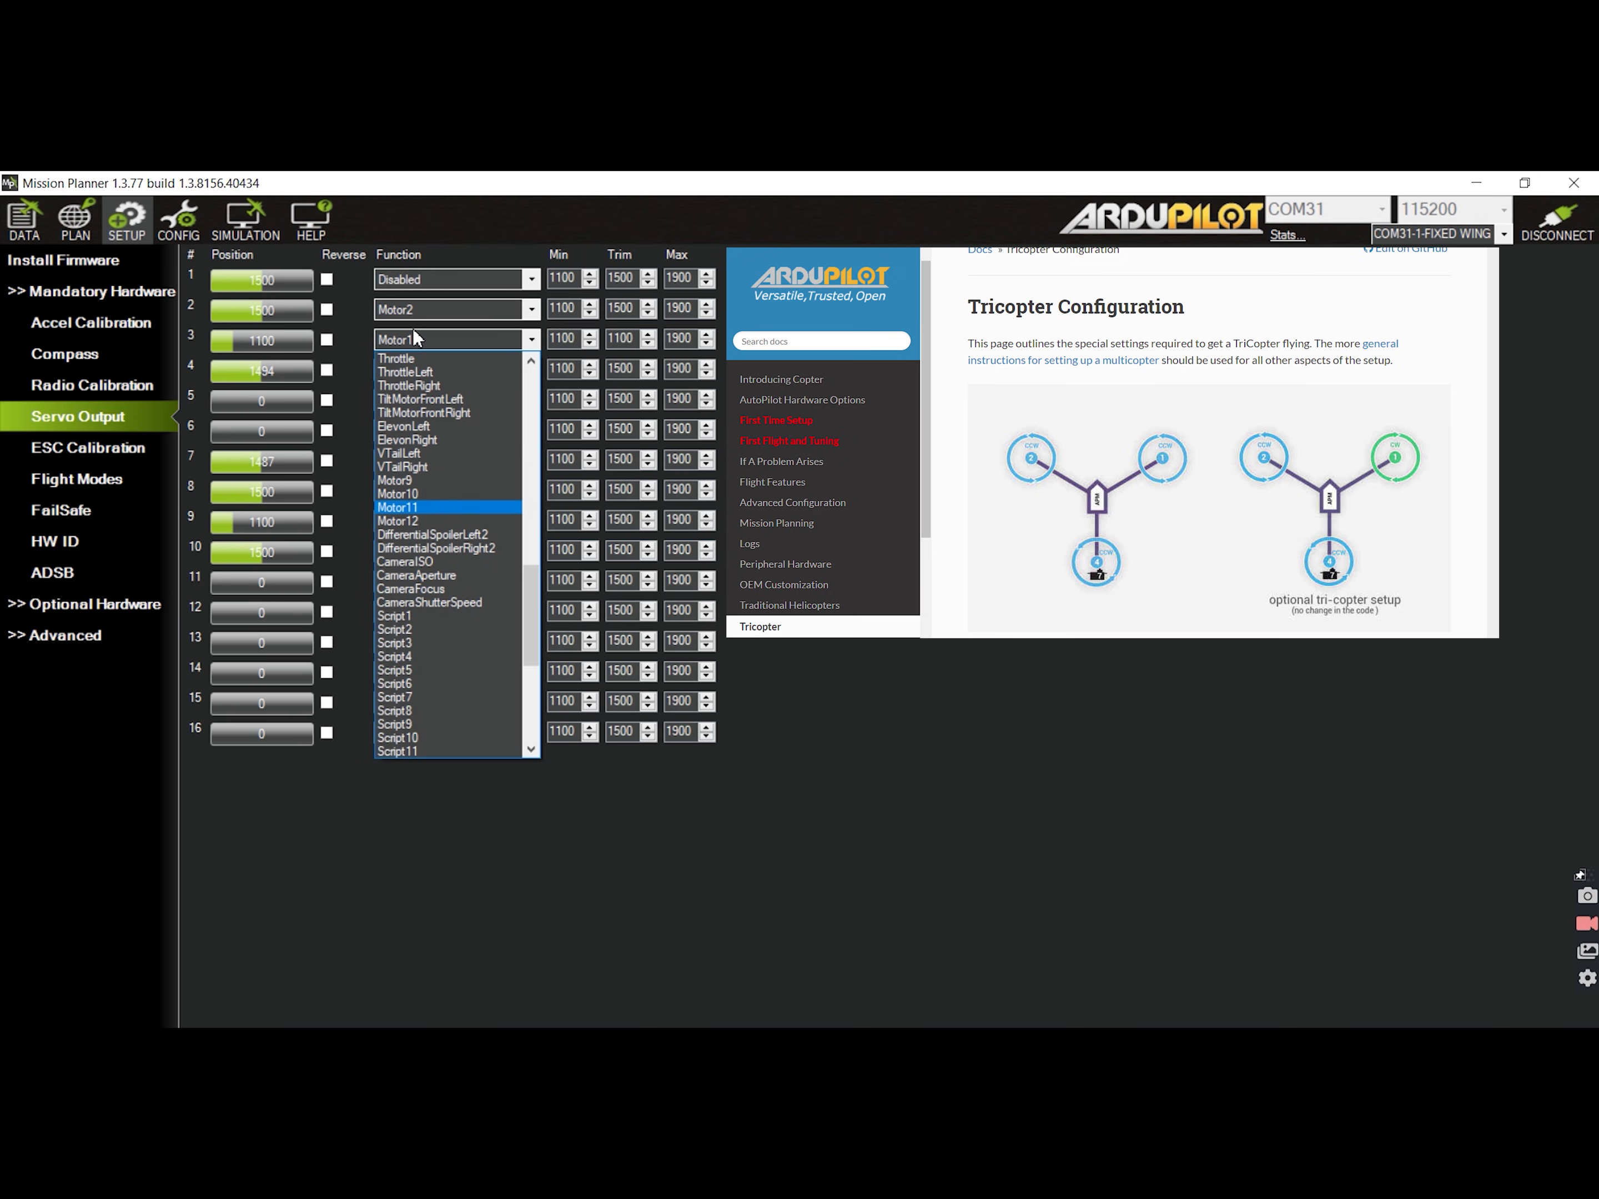
text(mount)
key(Down)
key(Down)
key(Down)
key(Down)
key(Down)
key(Down)
key(Down)
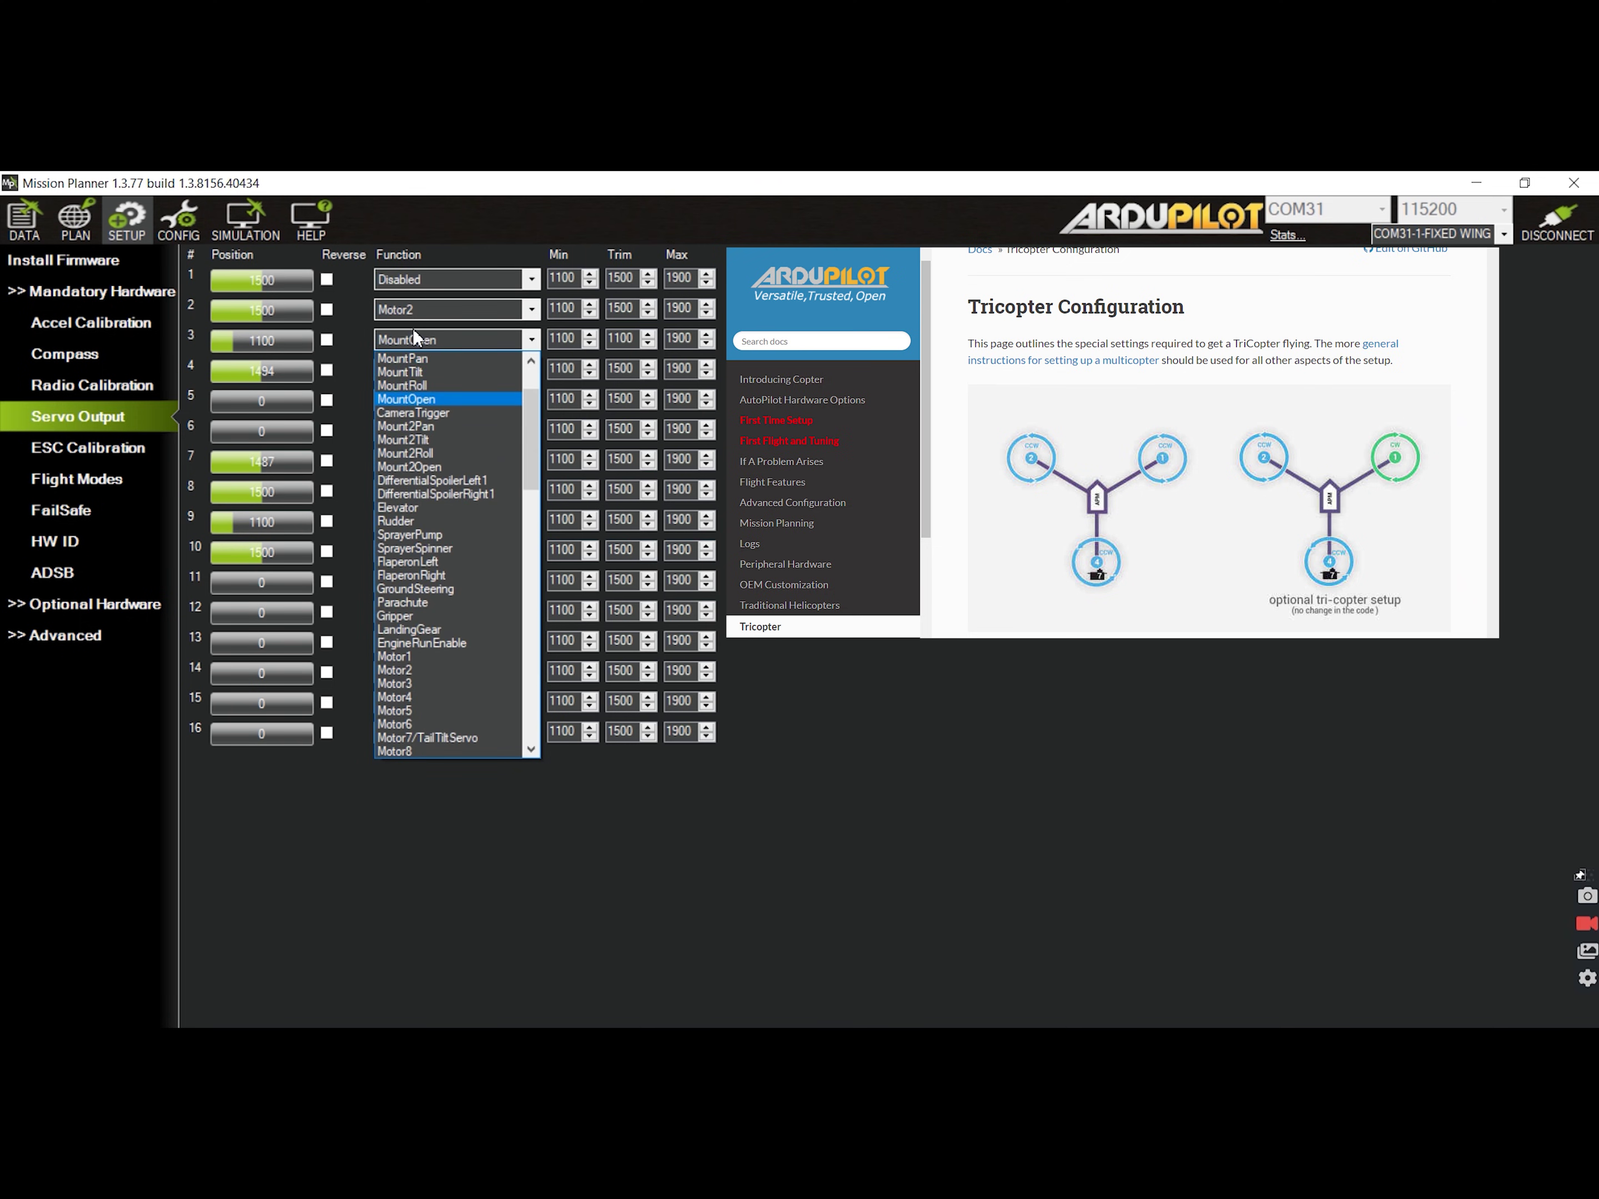
text(motor1)
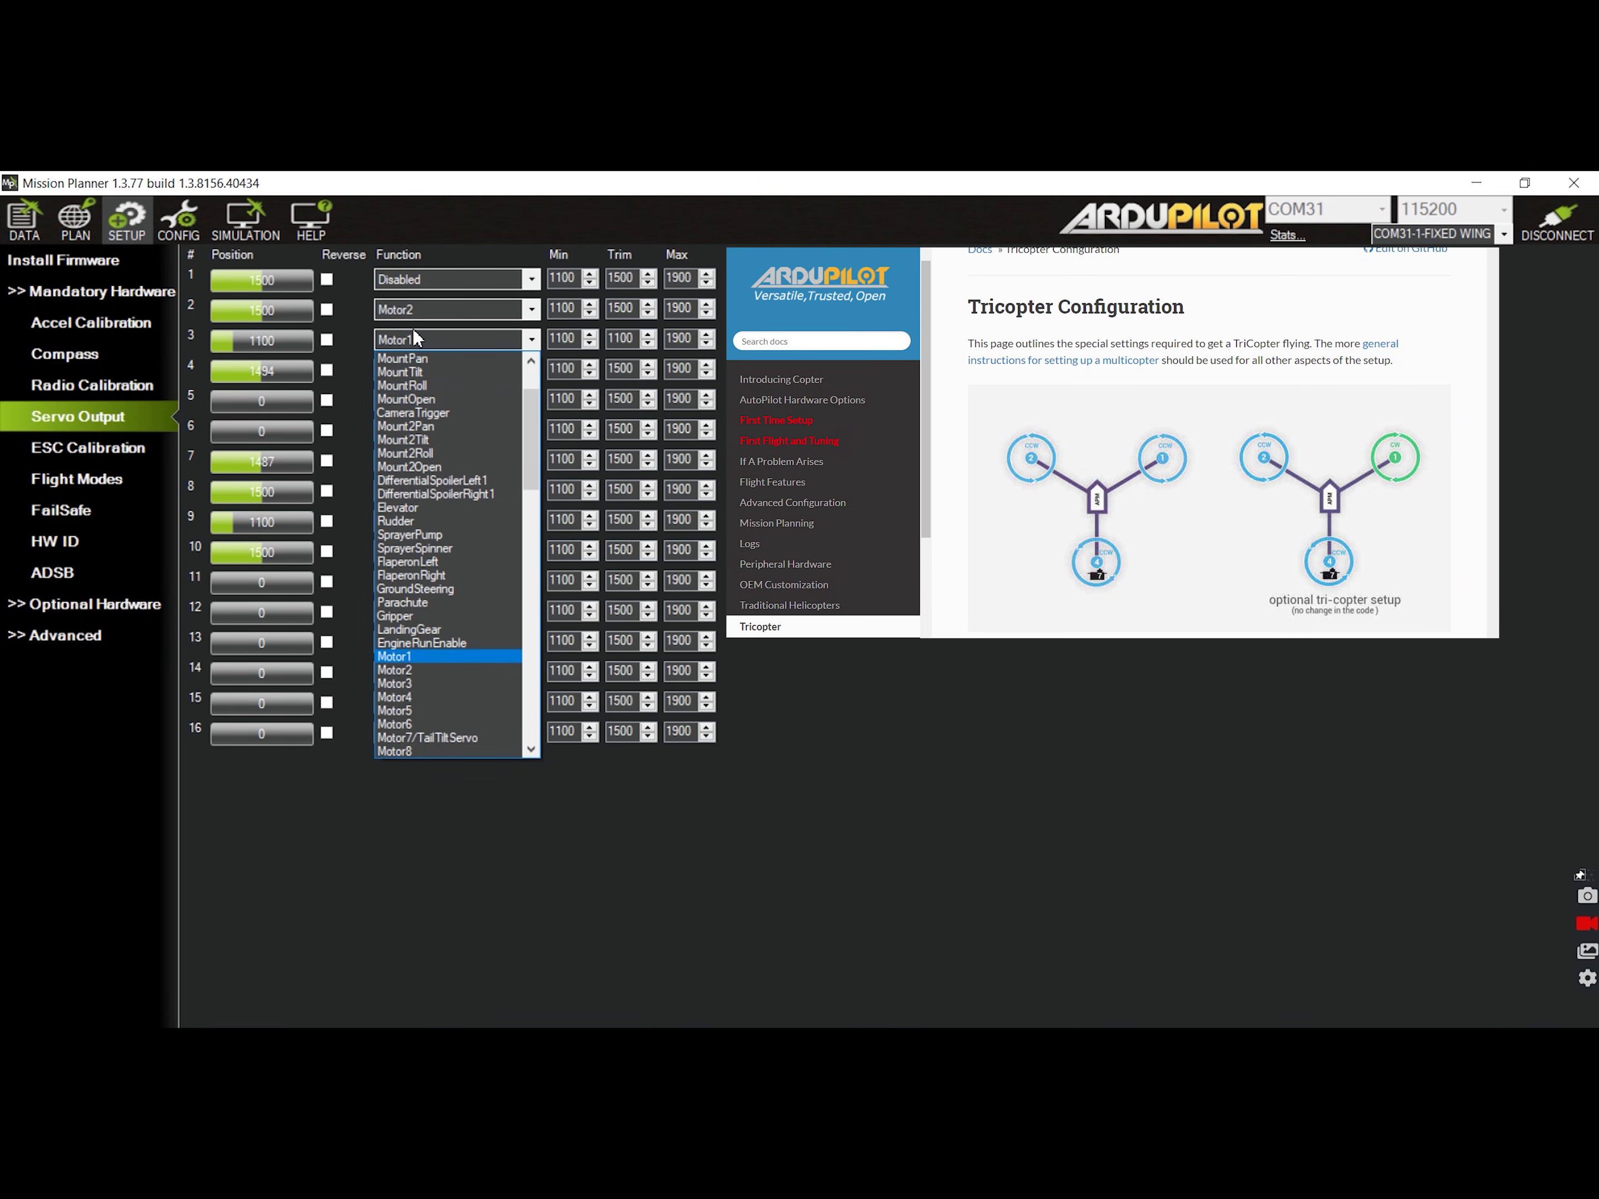
key(Return)
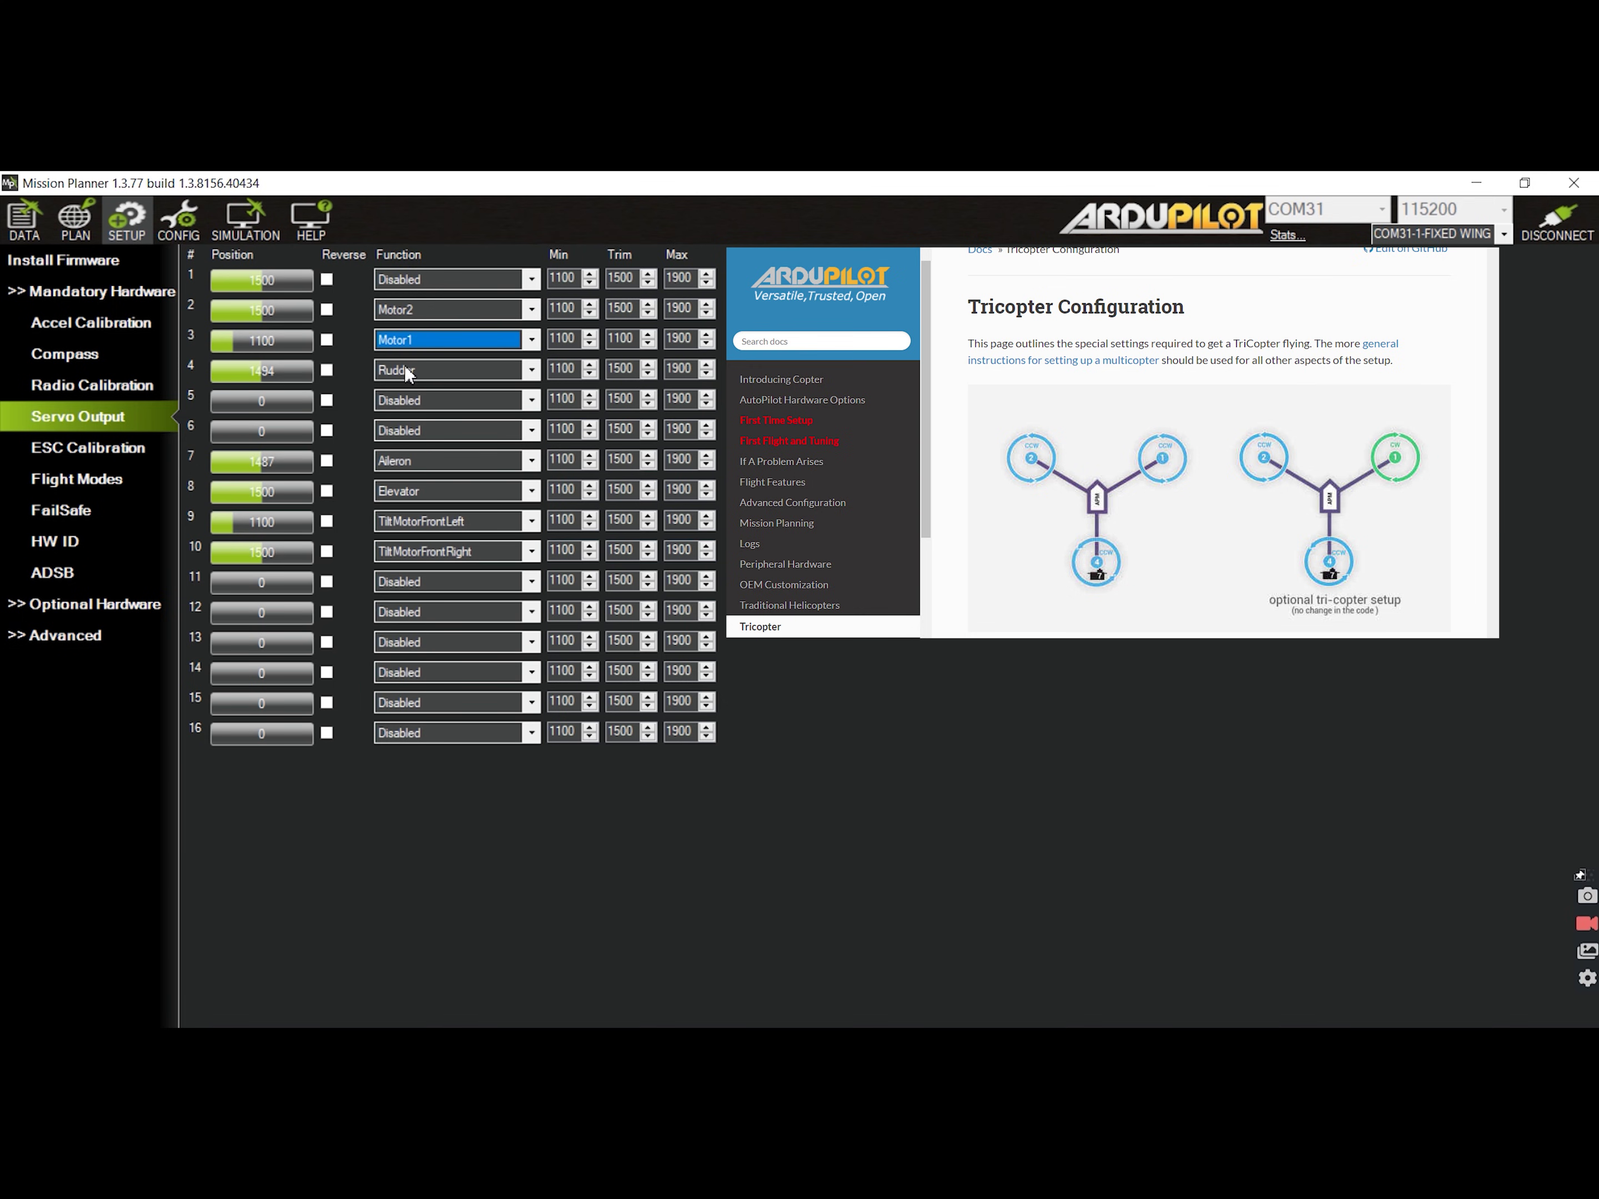
Assign Motor4 to servo output 4 in place of its rudder function and reload the servo output page.
click(403, 370)
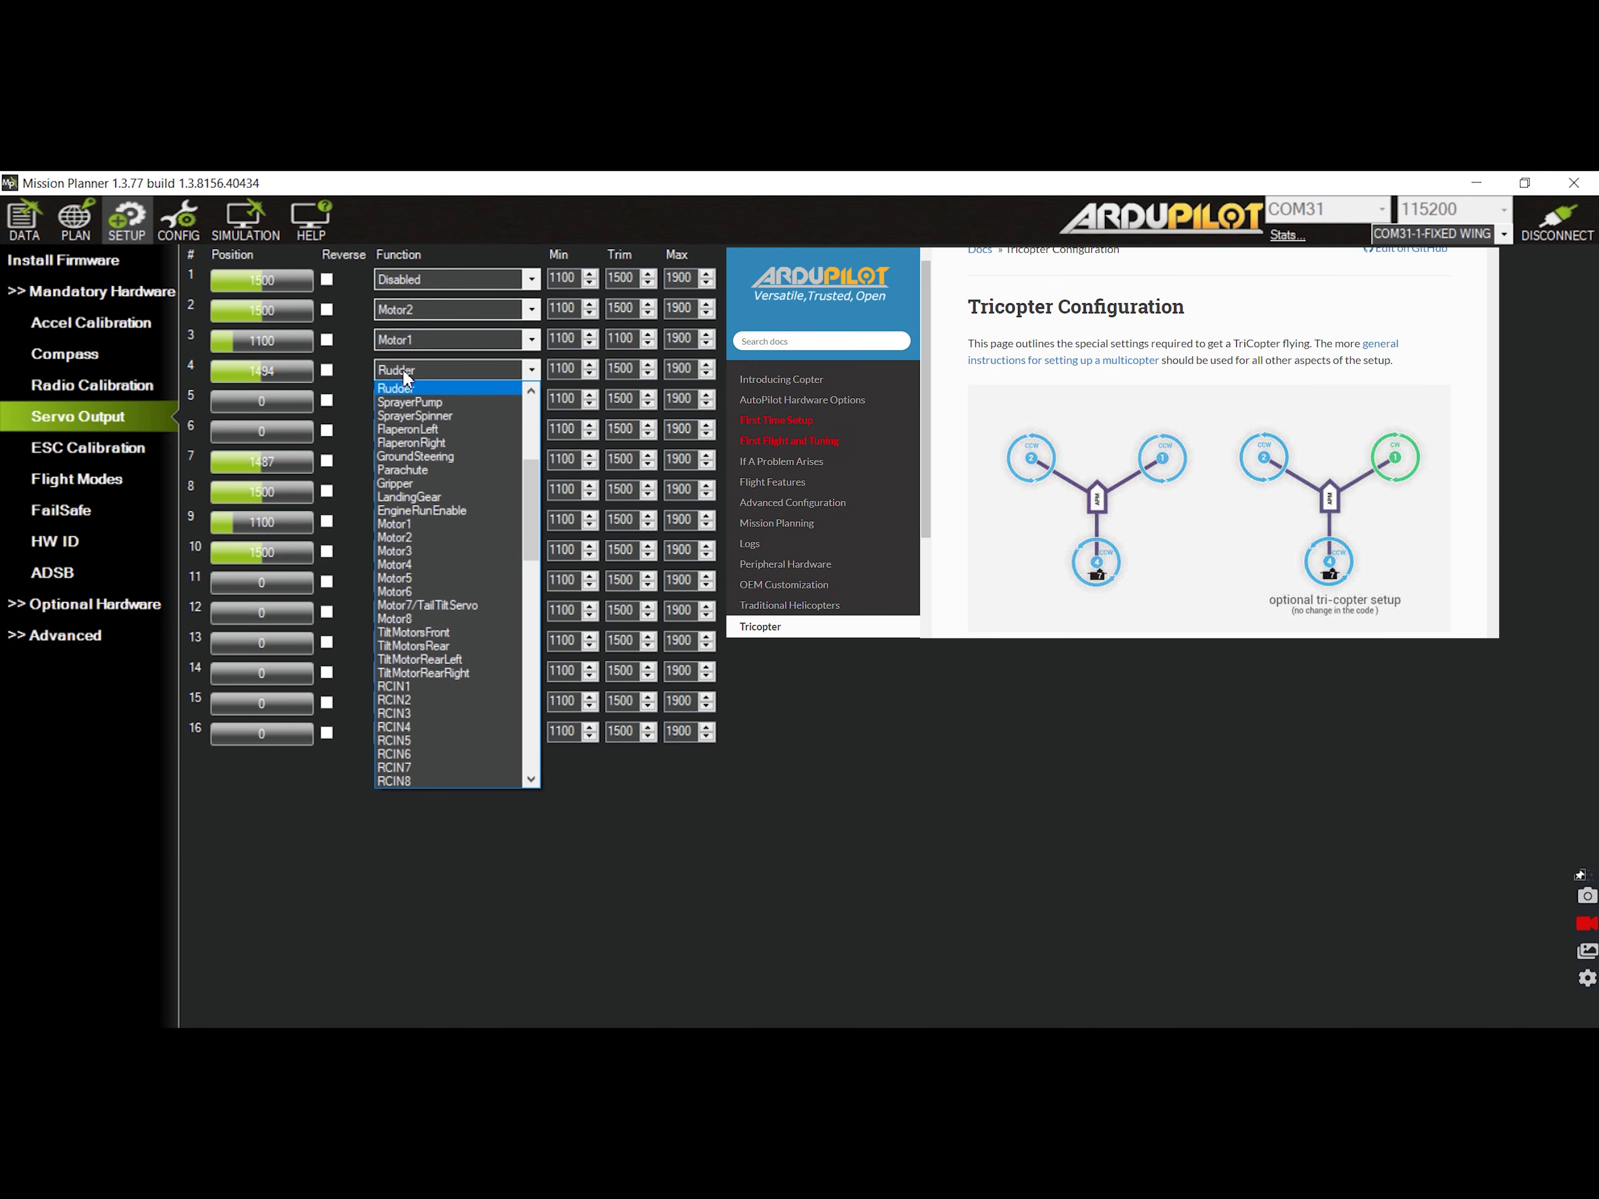
click(407, 564)
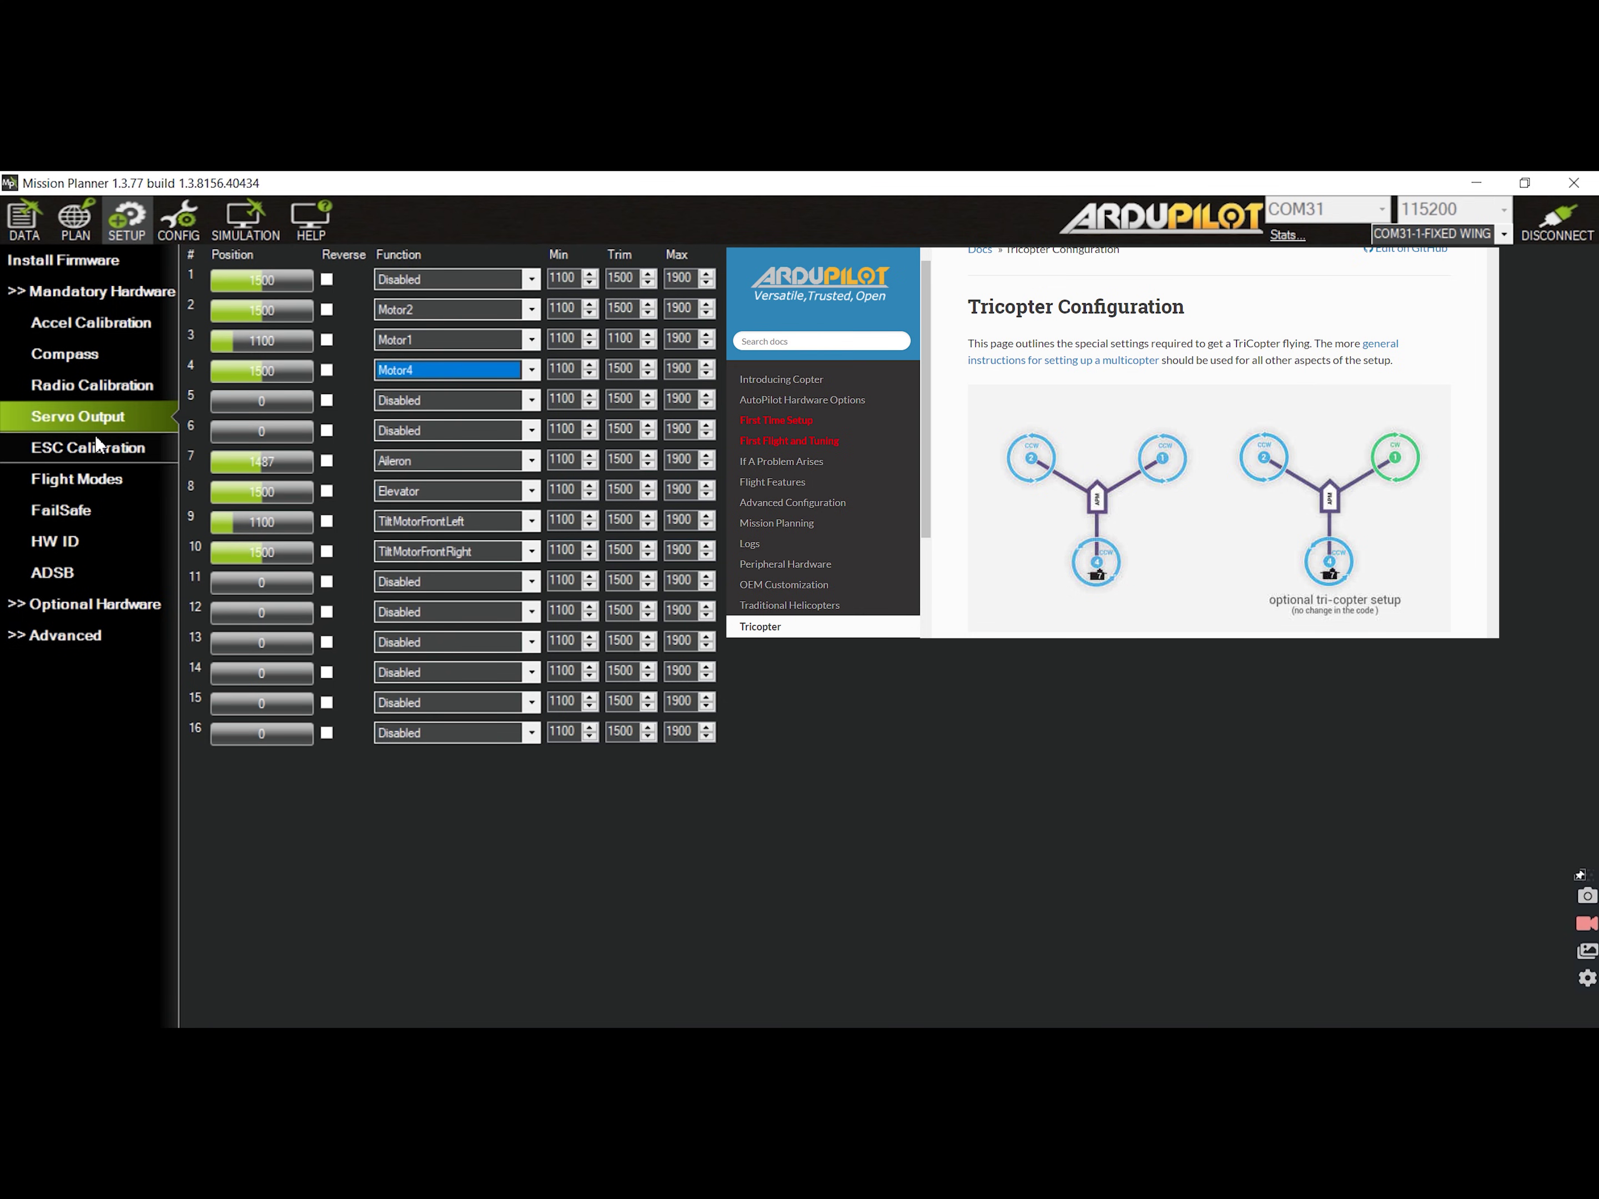
click(85, 421)
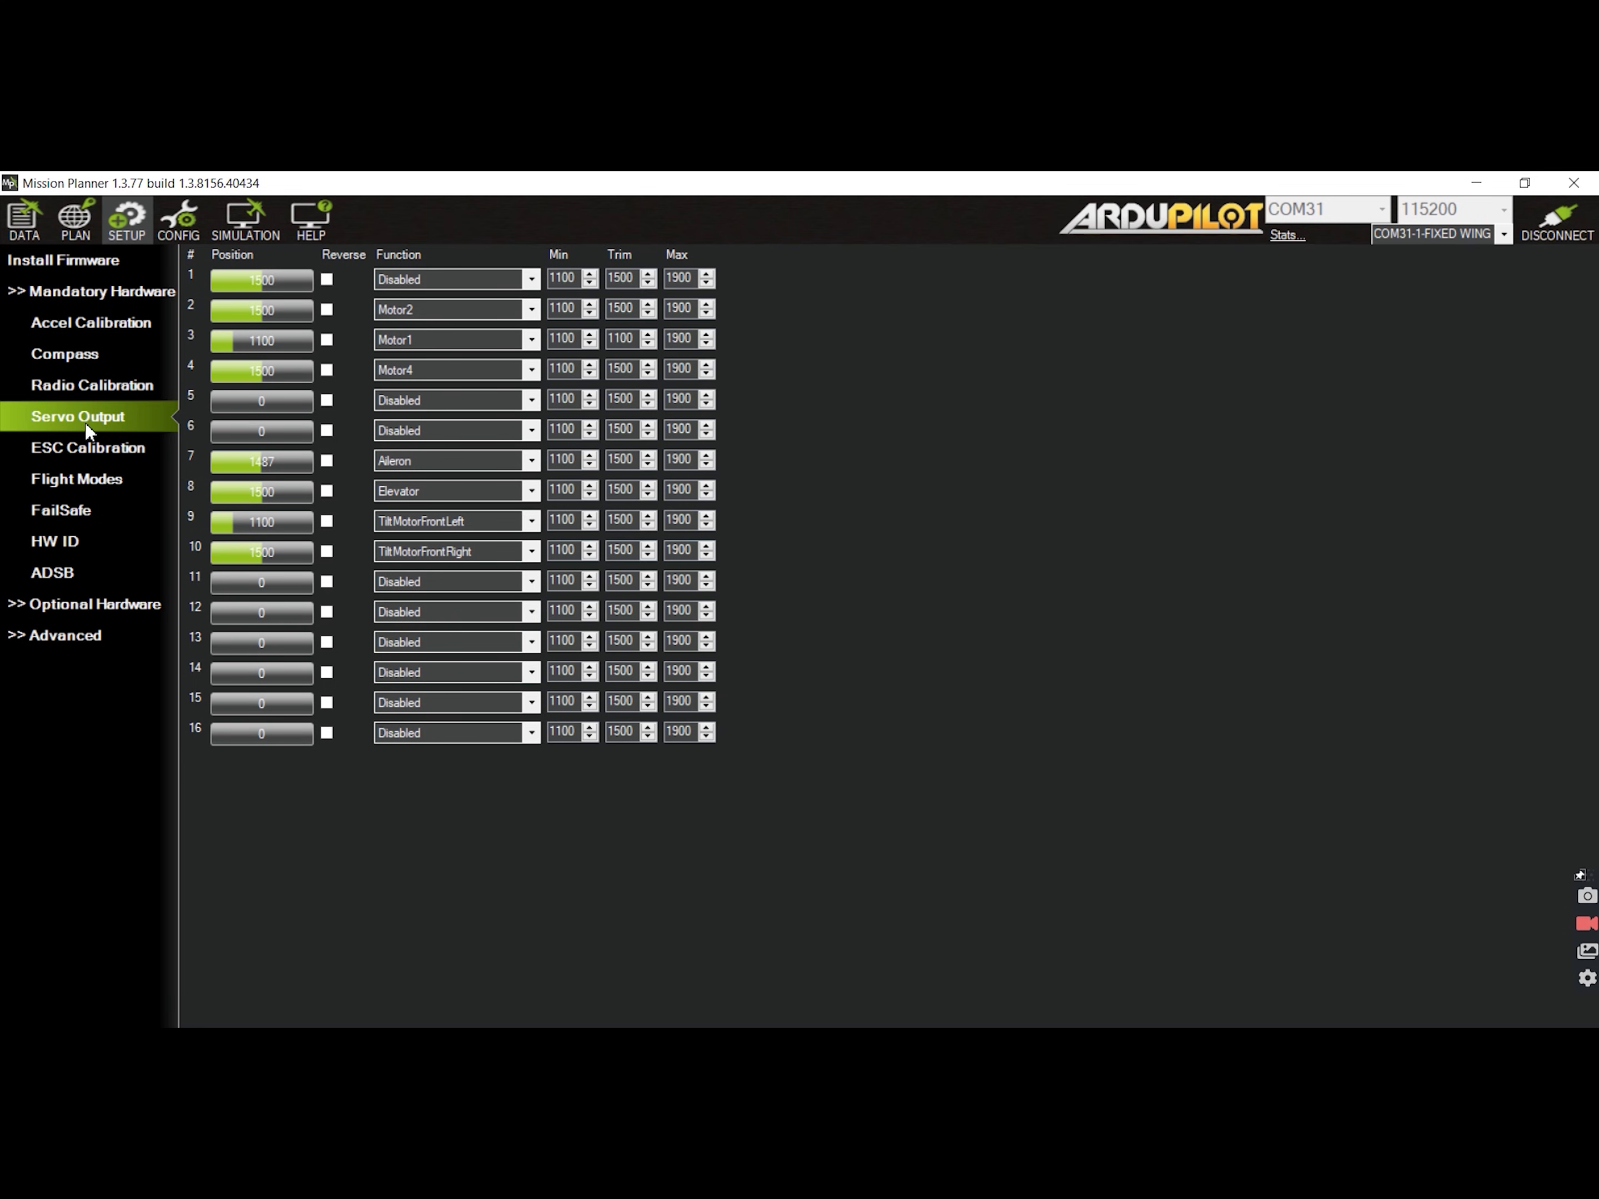
Reverse the Aileron servo on output 7 and the TiltMotorFrontLeft servo on output 9.
click(327, 461)
click(326, 462)
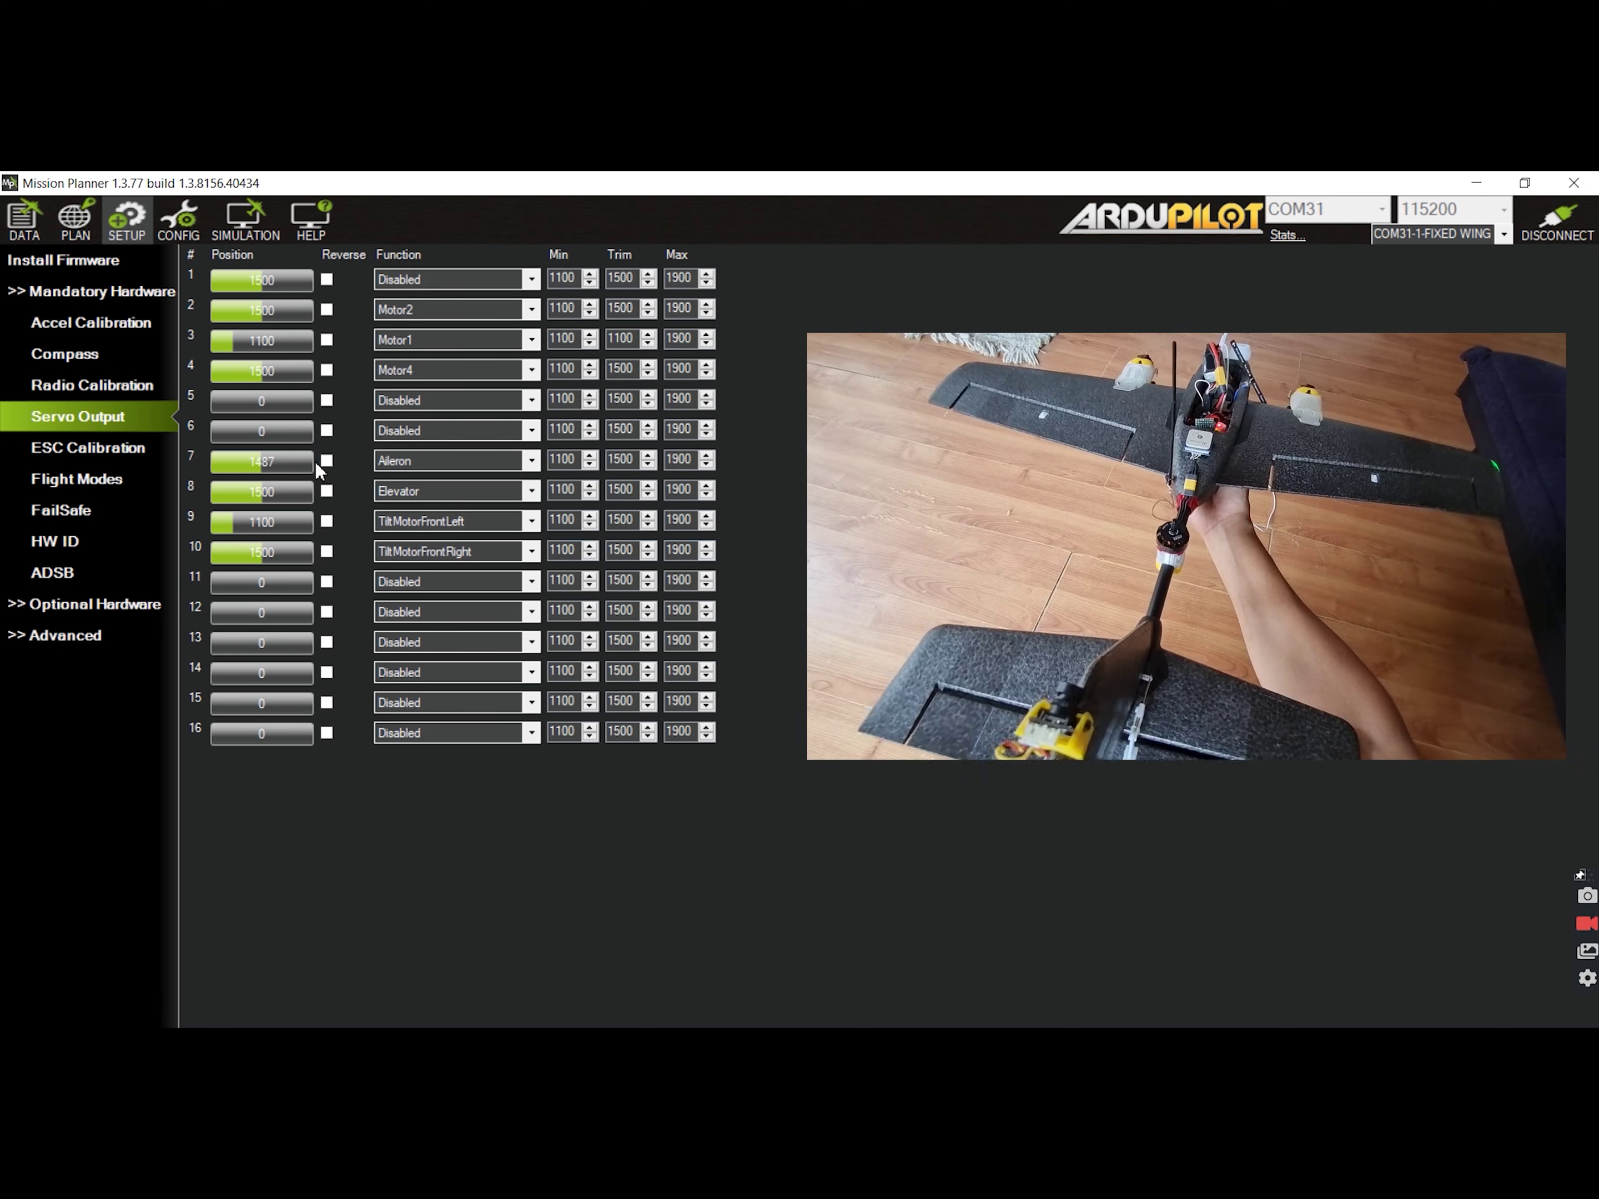
click(326, 462)
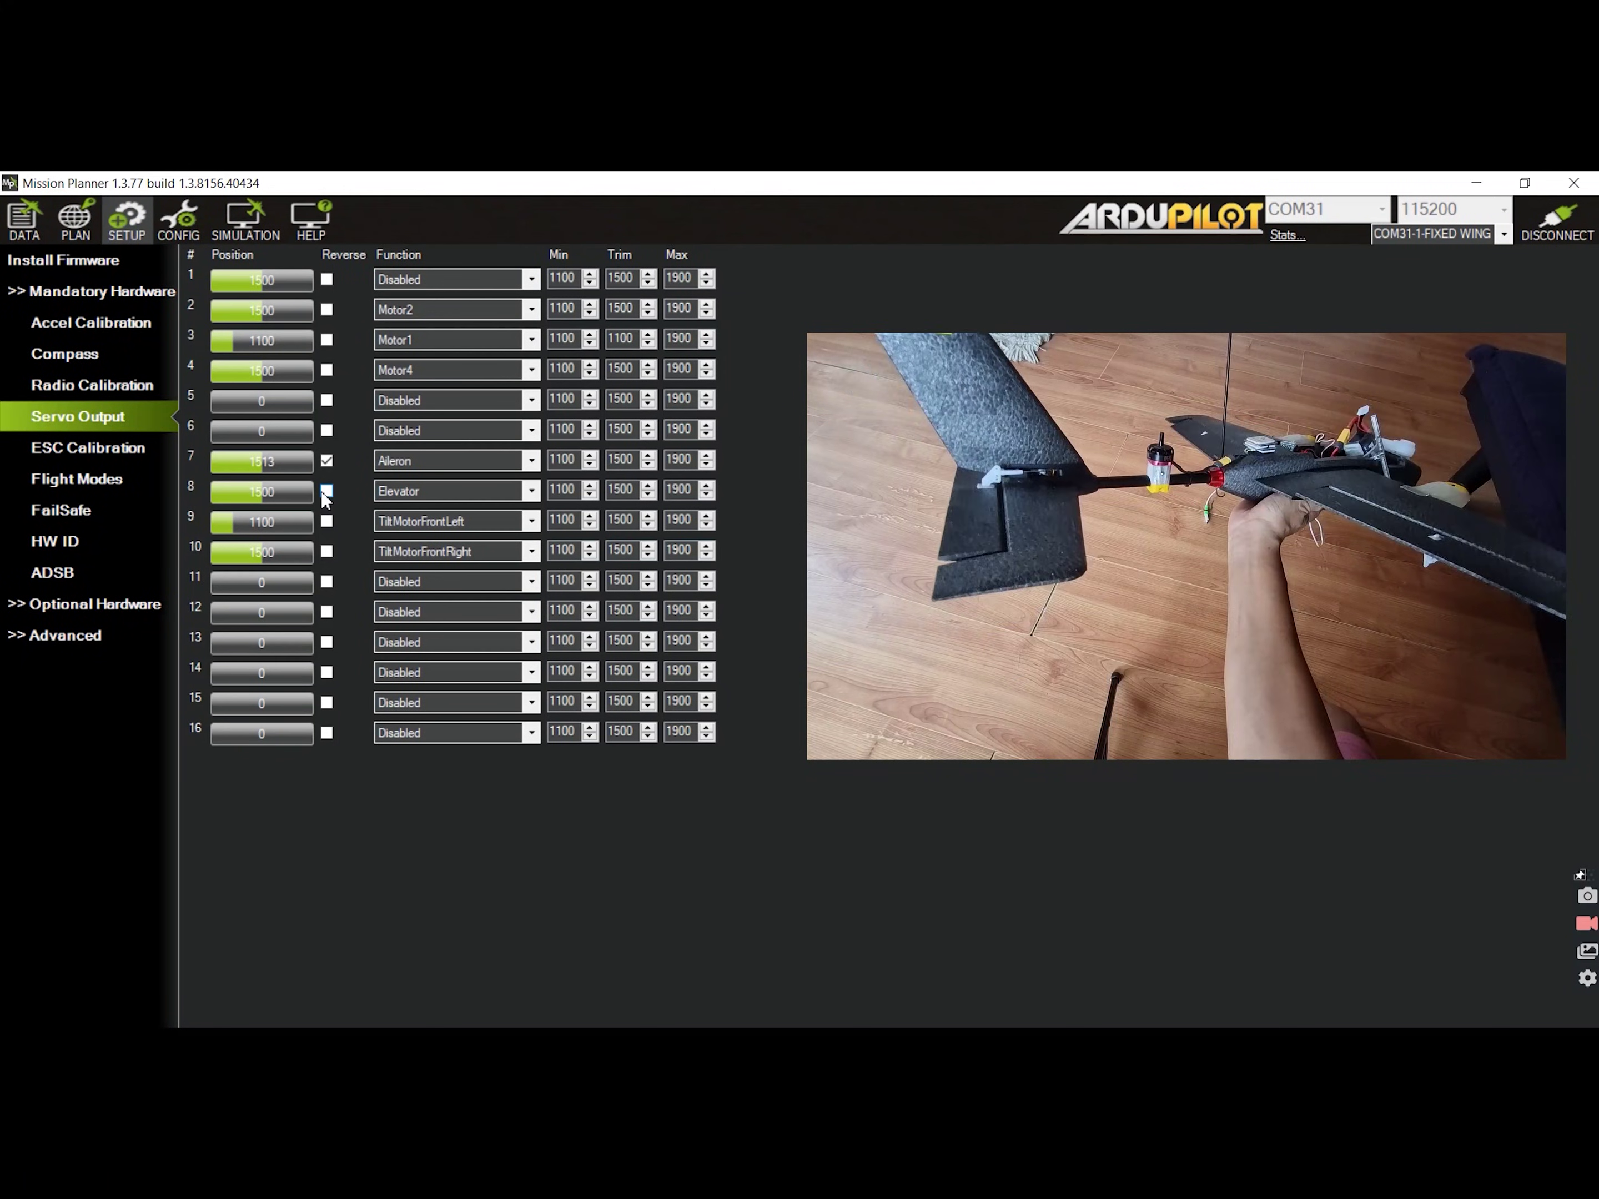
click(324, 493)
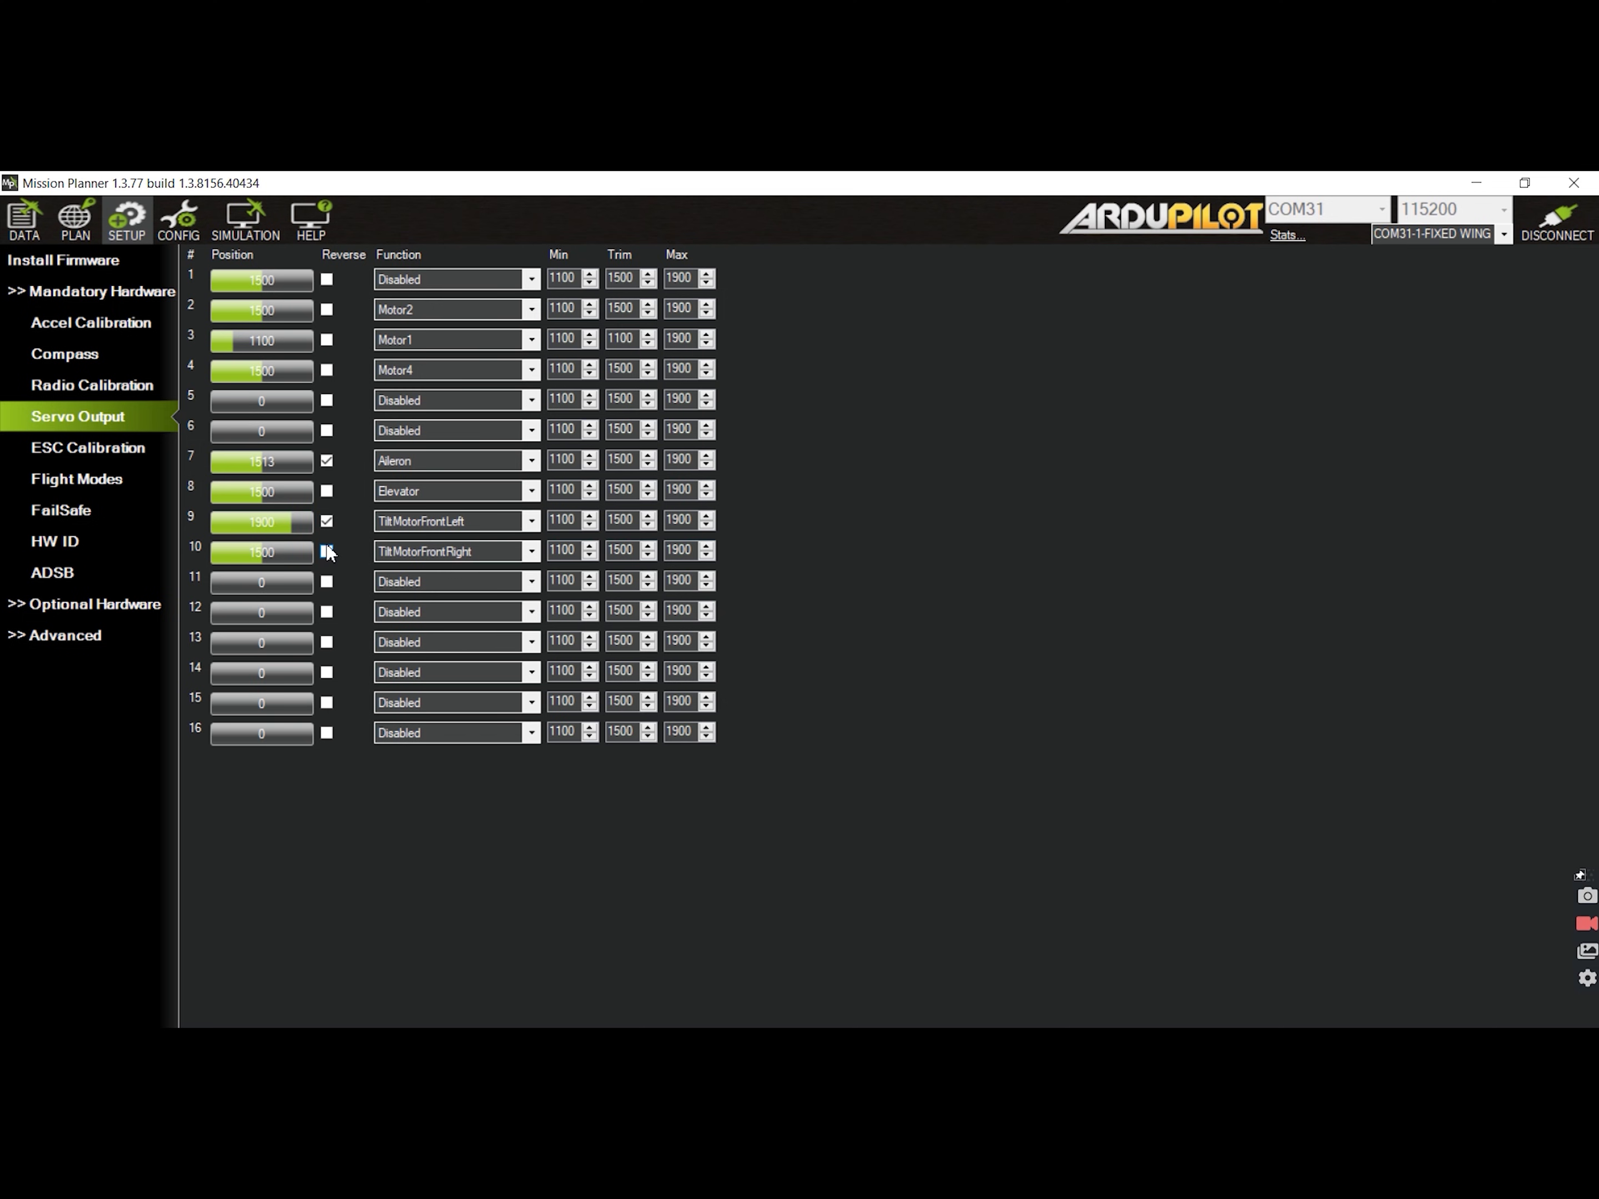
click(327, 524)
click(326, 522)
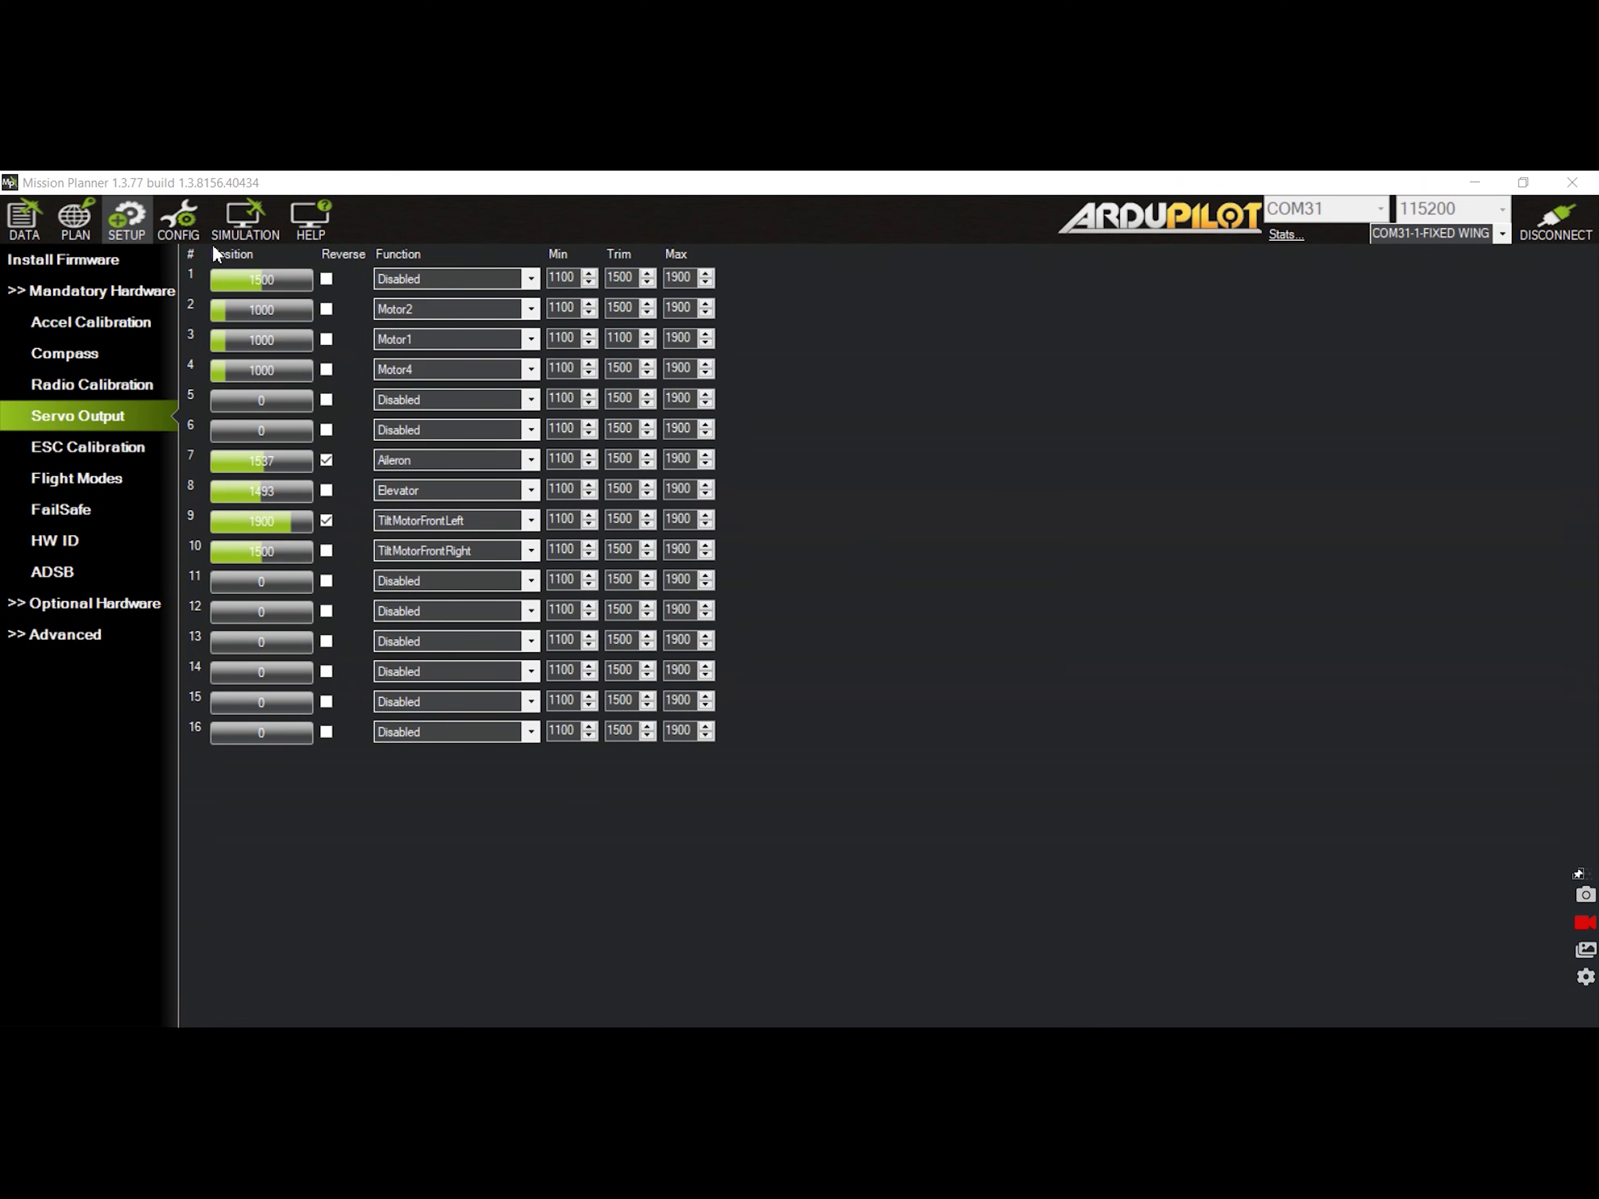
Find Q_ENABLE in the full parameter list with the search q_e, edit its value and write the parameters.
click(169, 220)
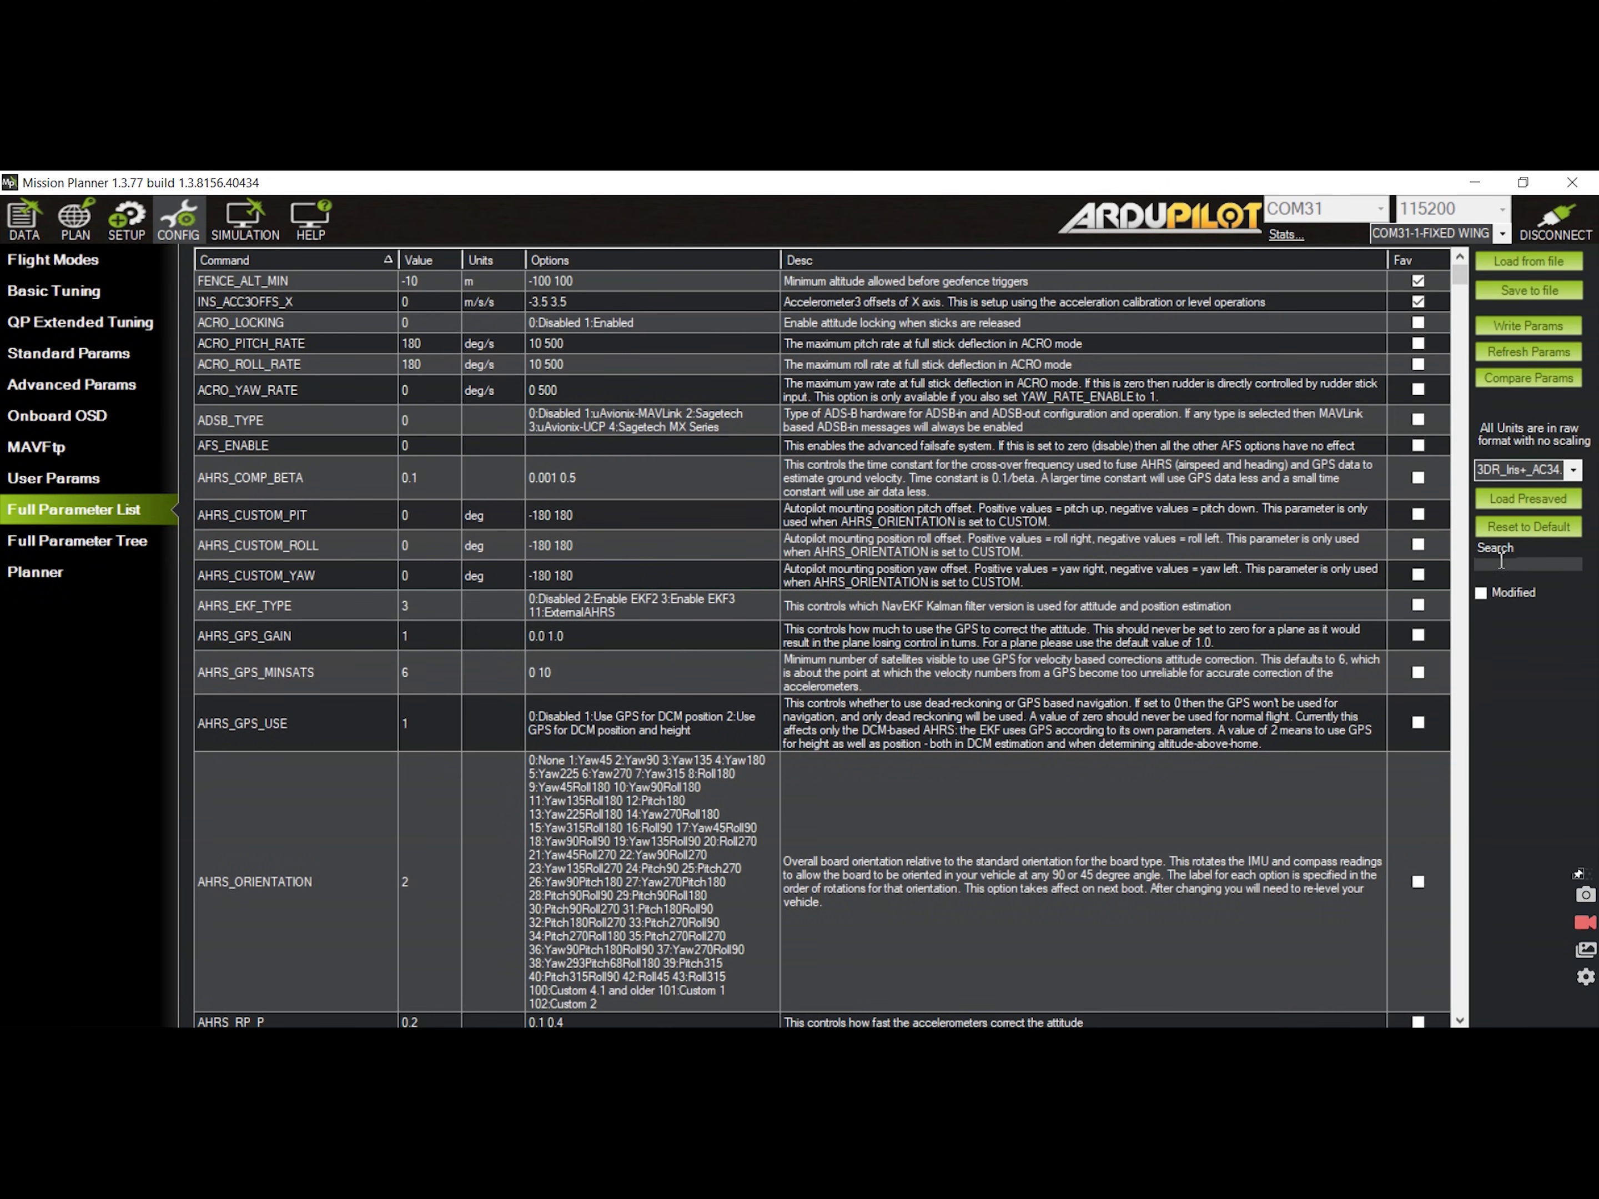
click(1500, 564)
text(q)
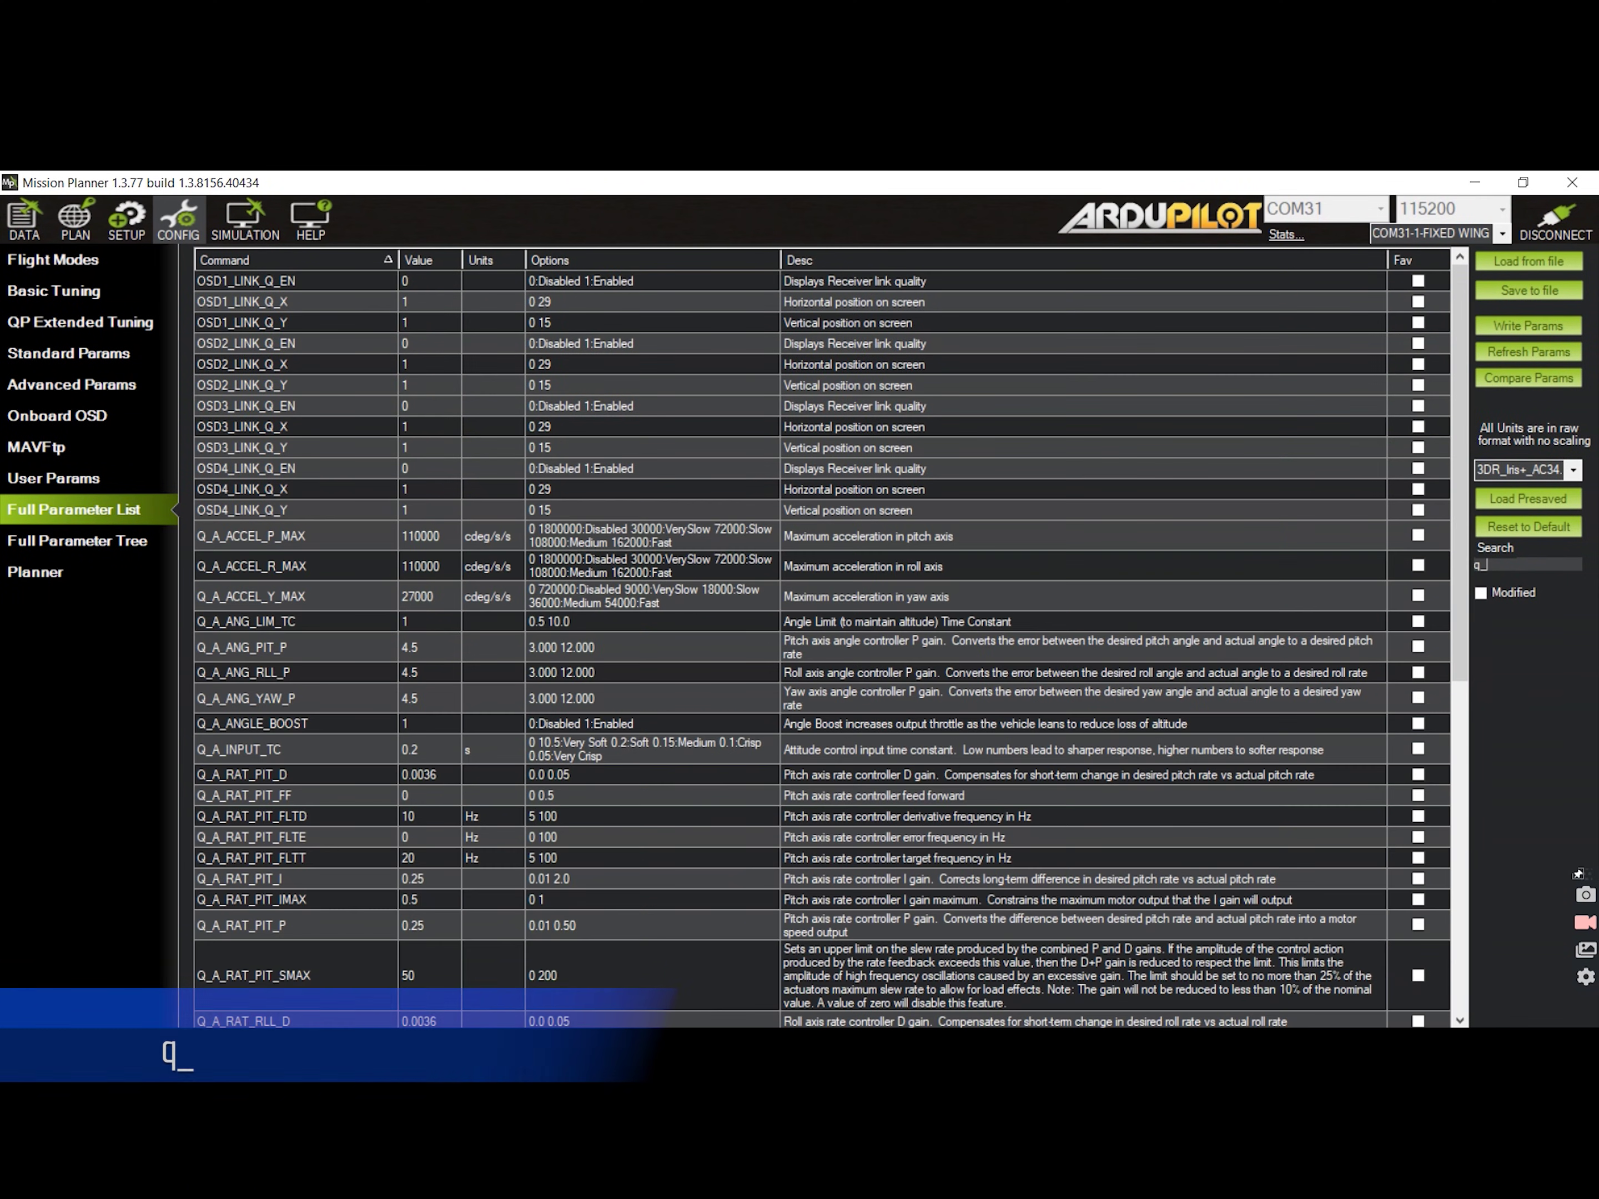
text(_e)
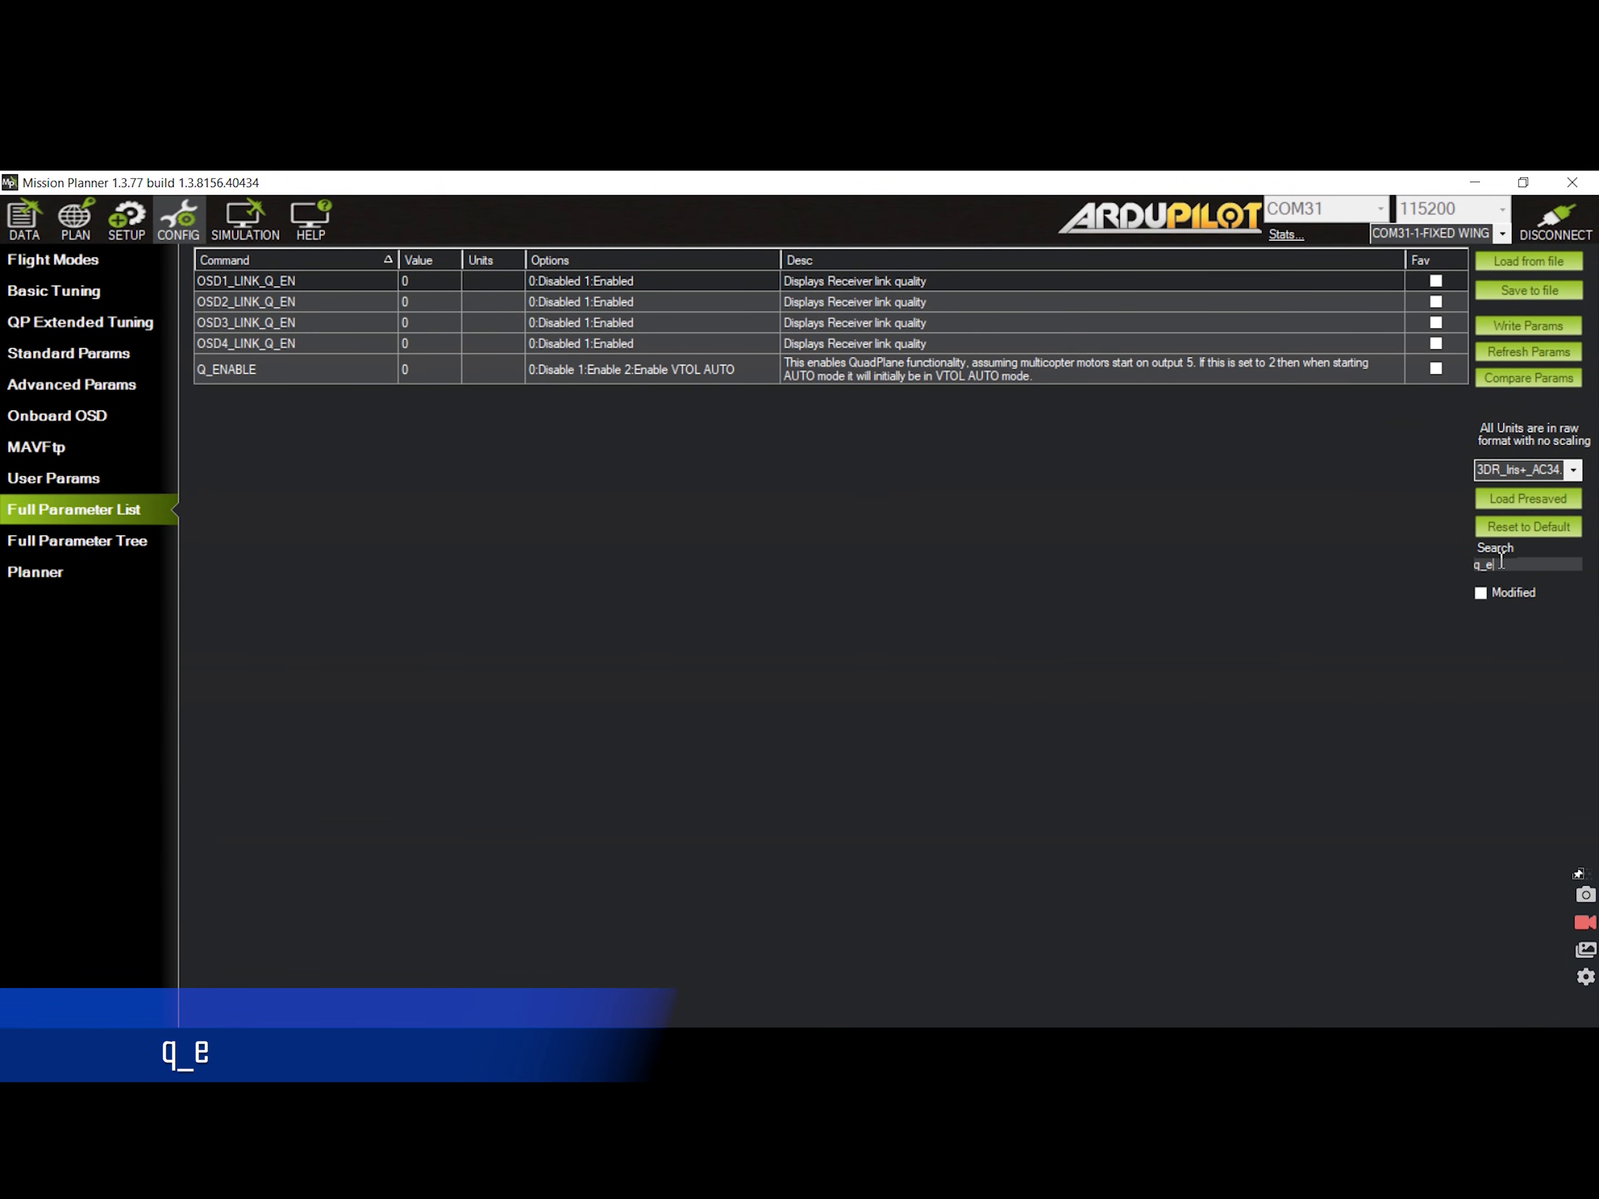
click(425, 368)
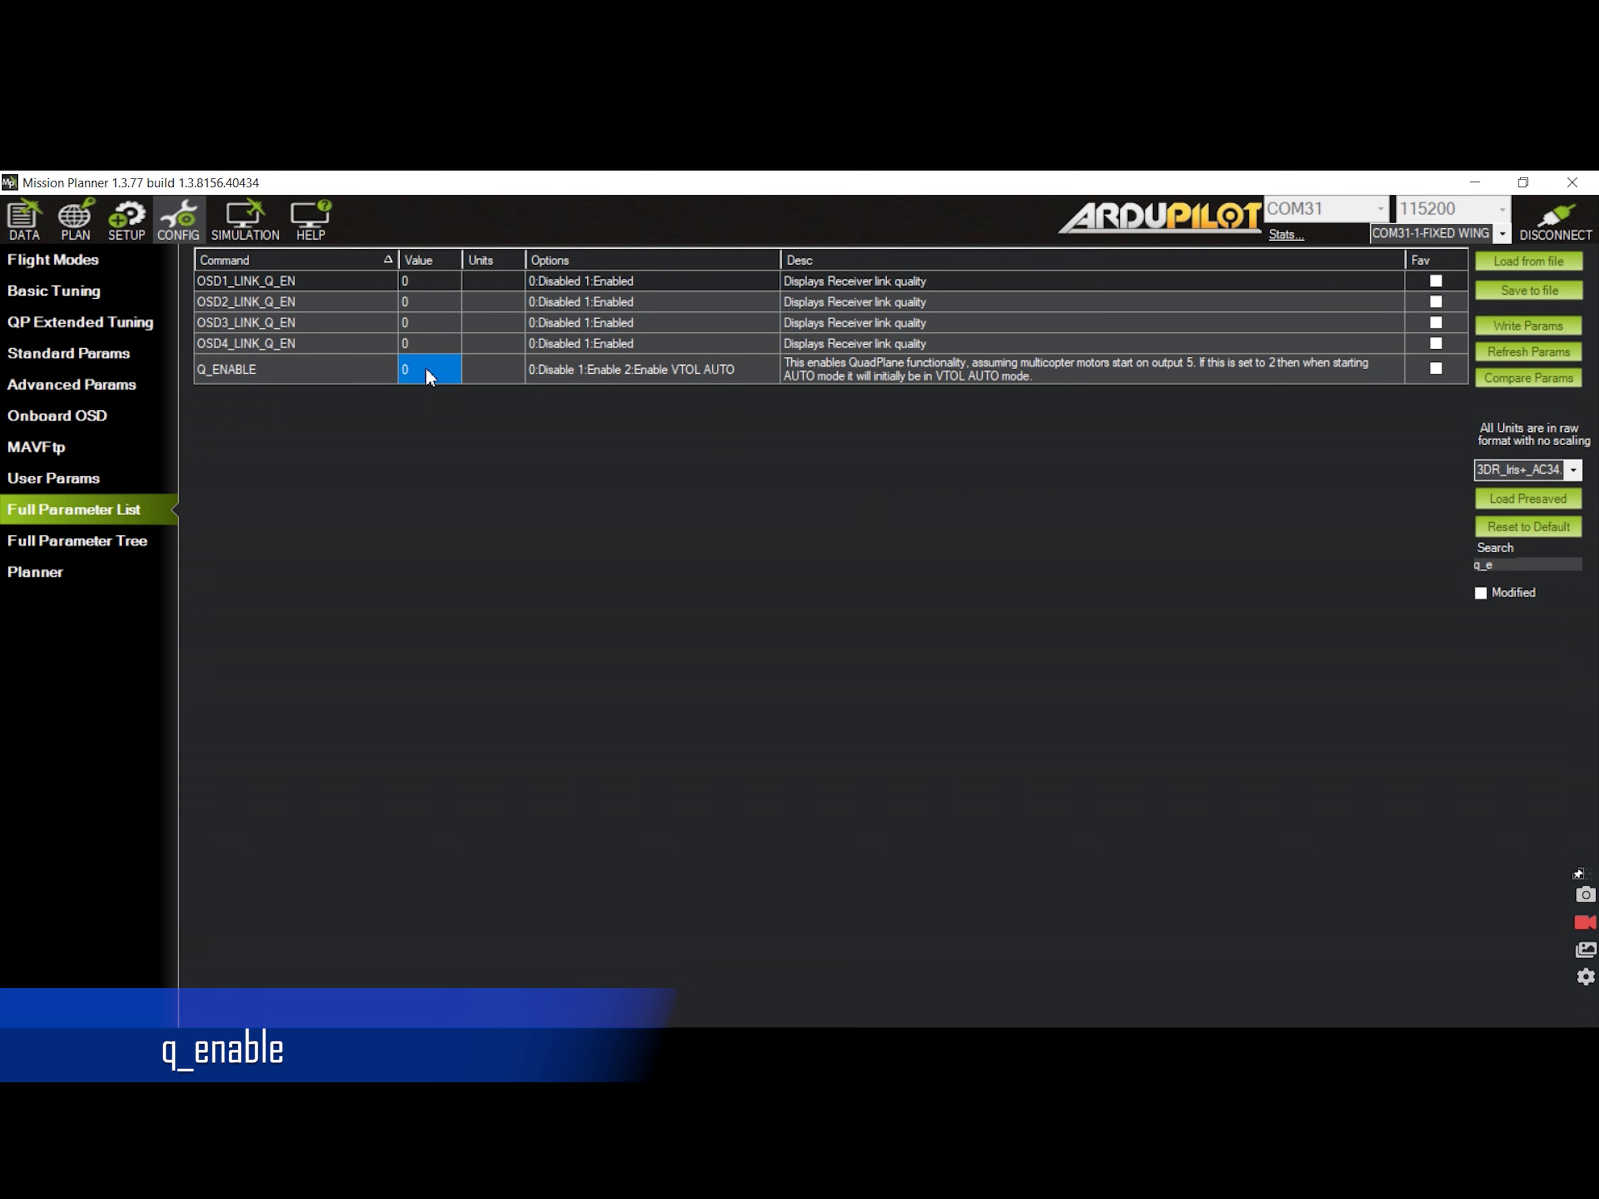
click(1497, 326)
Broaden the parameter search to q_ and look through the listed QuadPlane parameters.
click(1511, 566)
key(BackSpace)
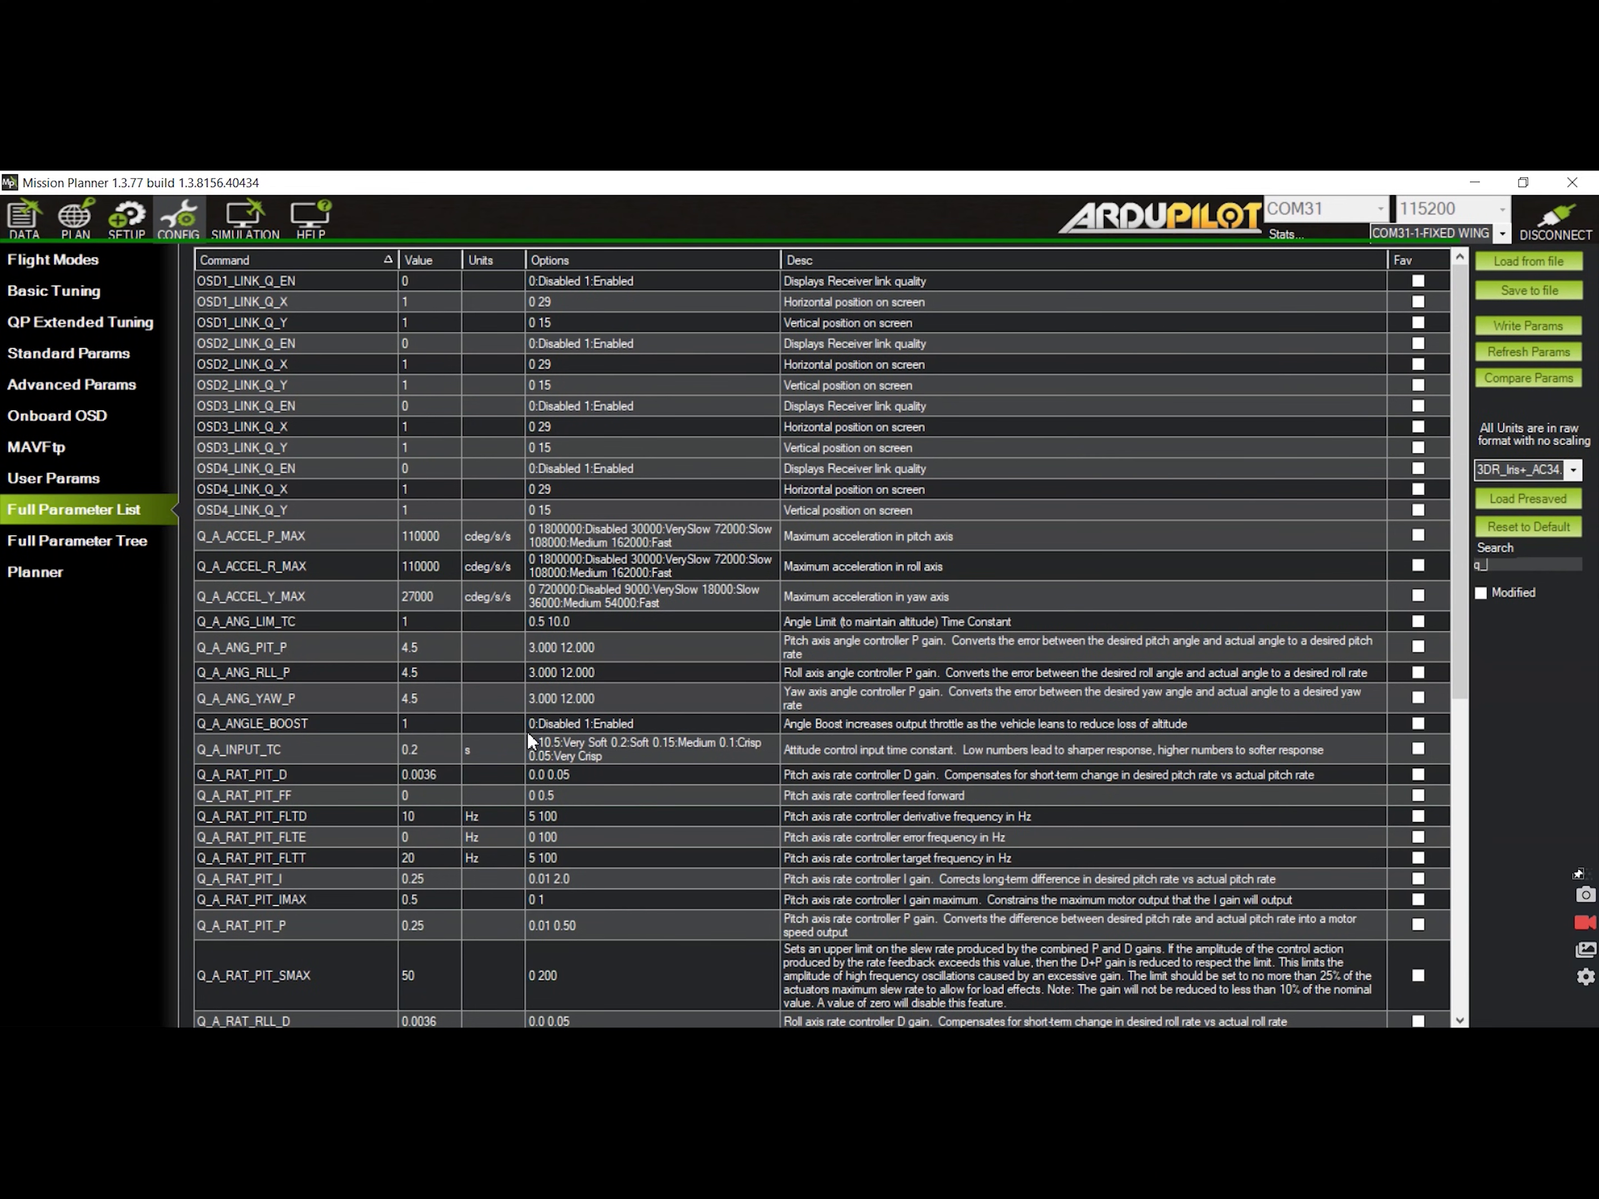
click(231, 543)
scroll(291, 841, down, 20)
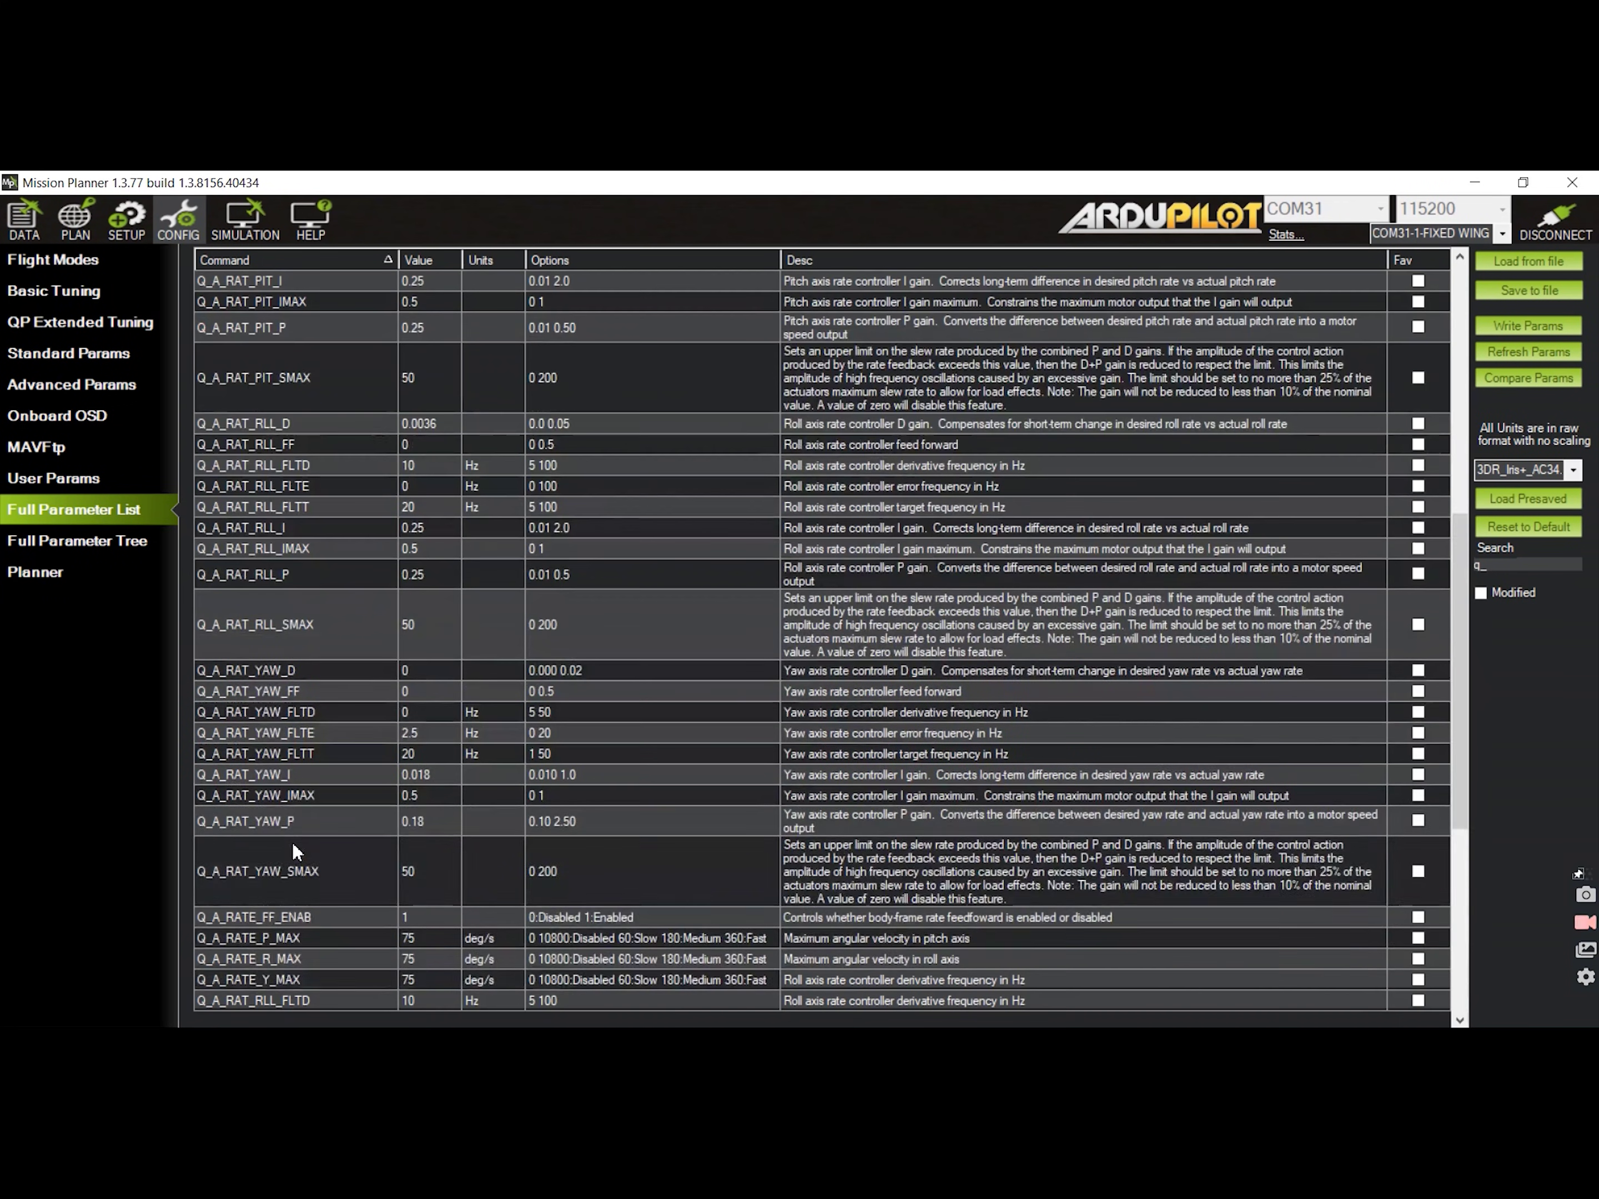
scroll(293, 845, down, 20)
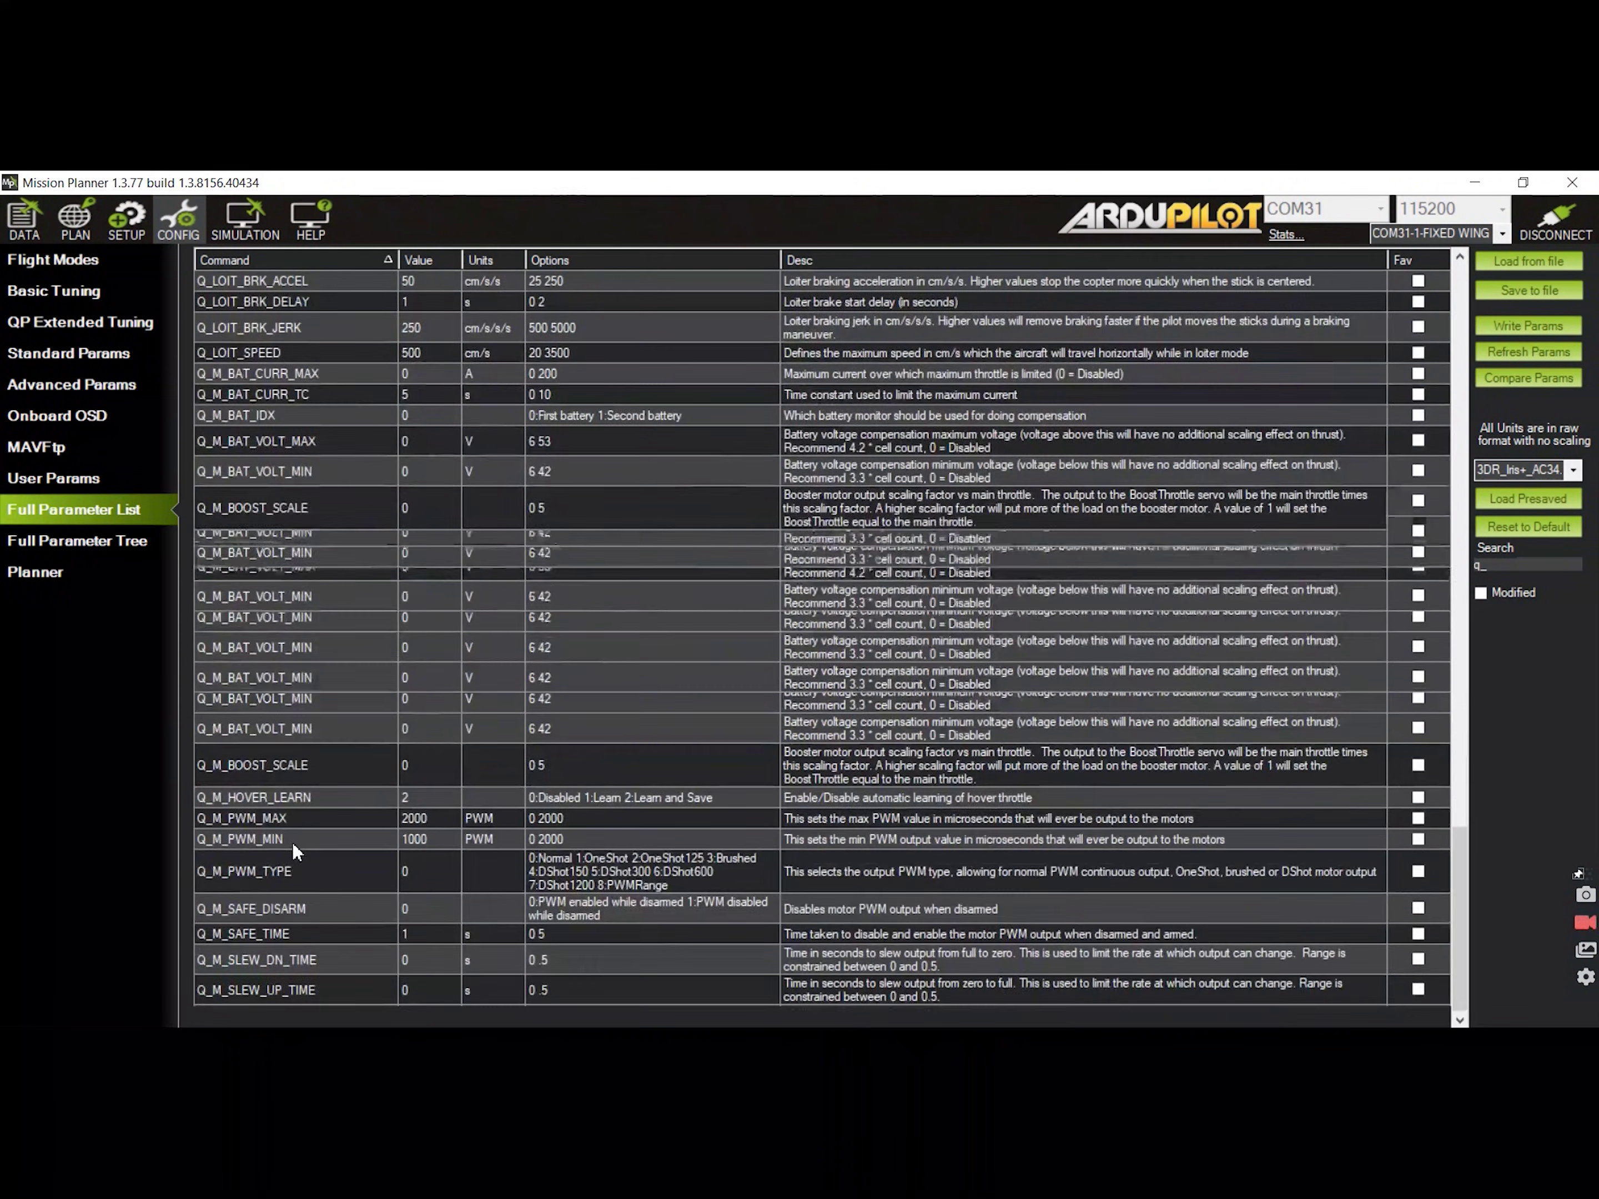
scroll(294, 845, down, 15)
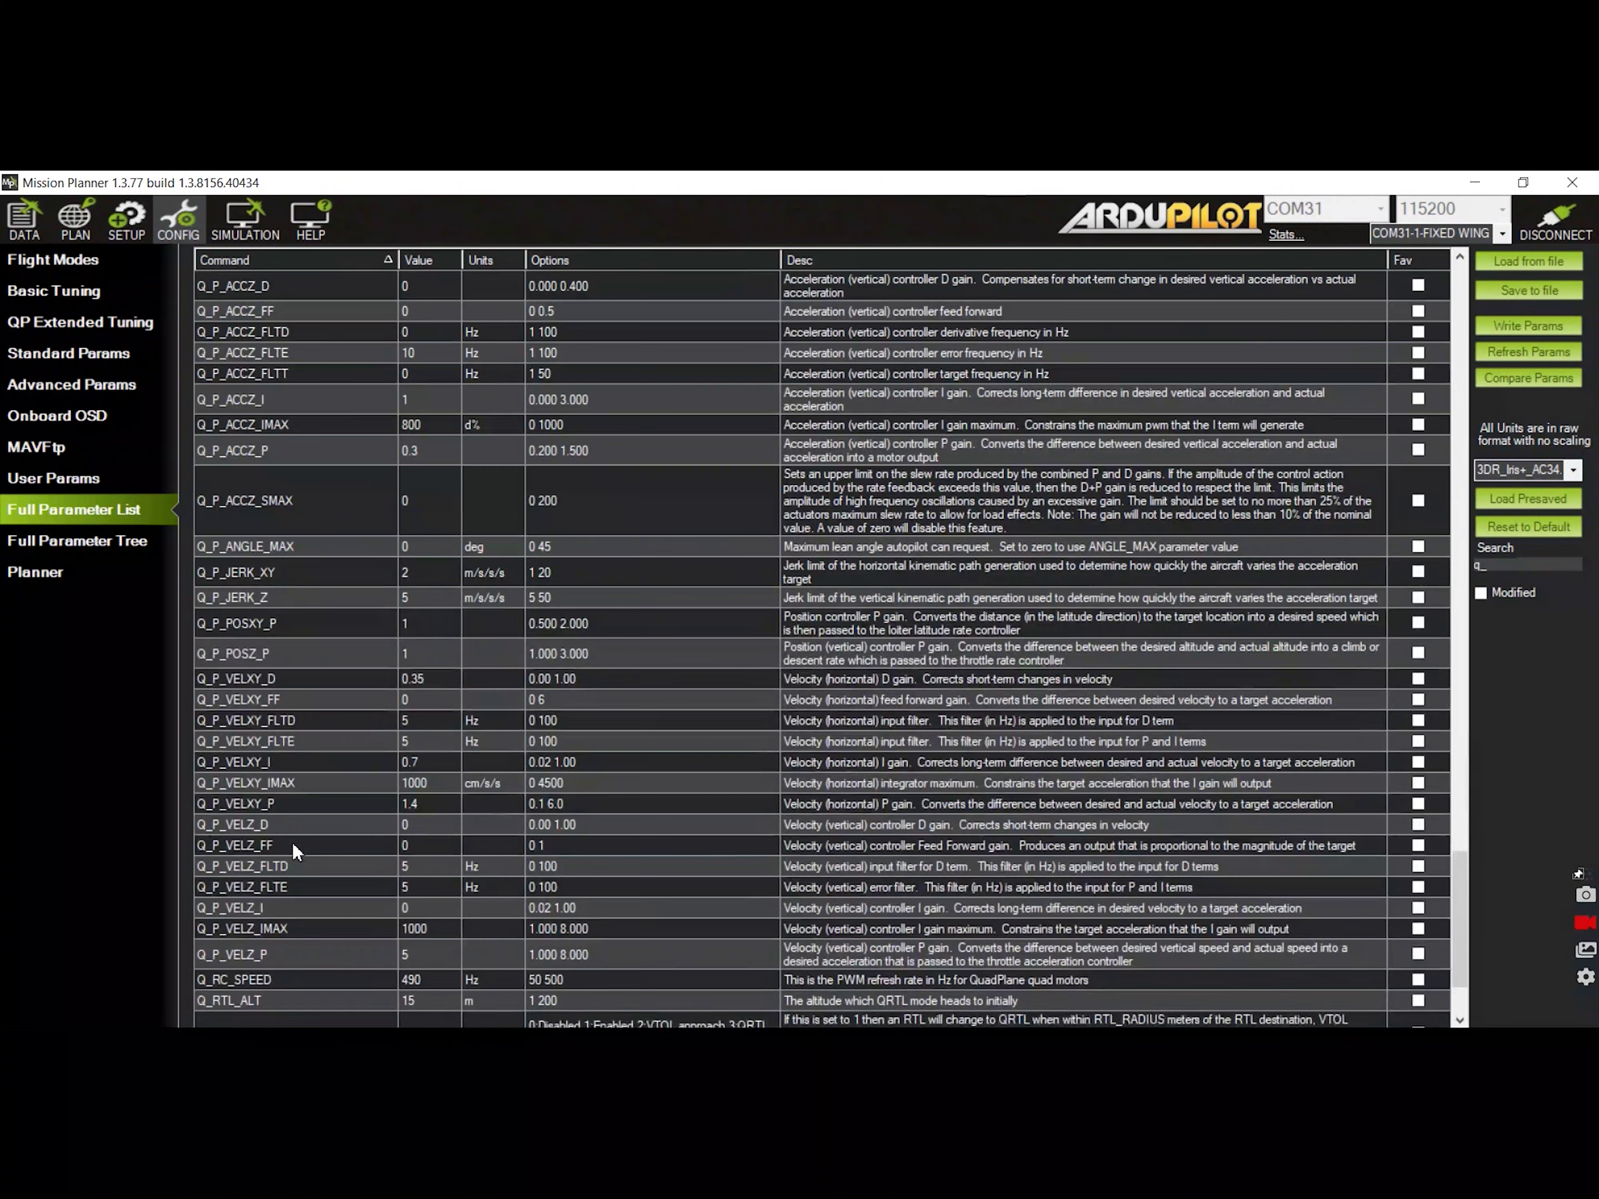
scroll(291, 841, down, 15)
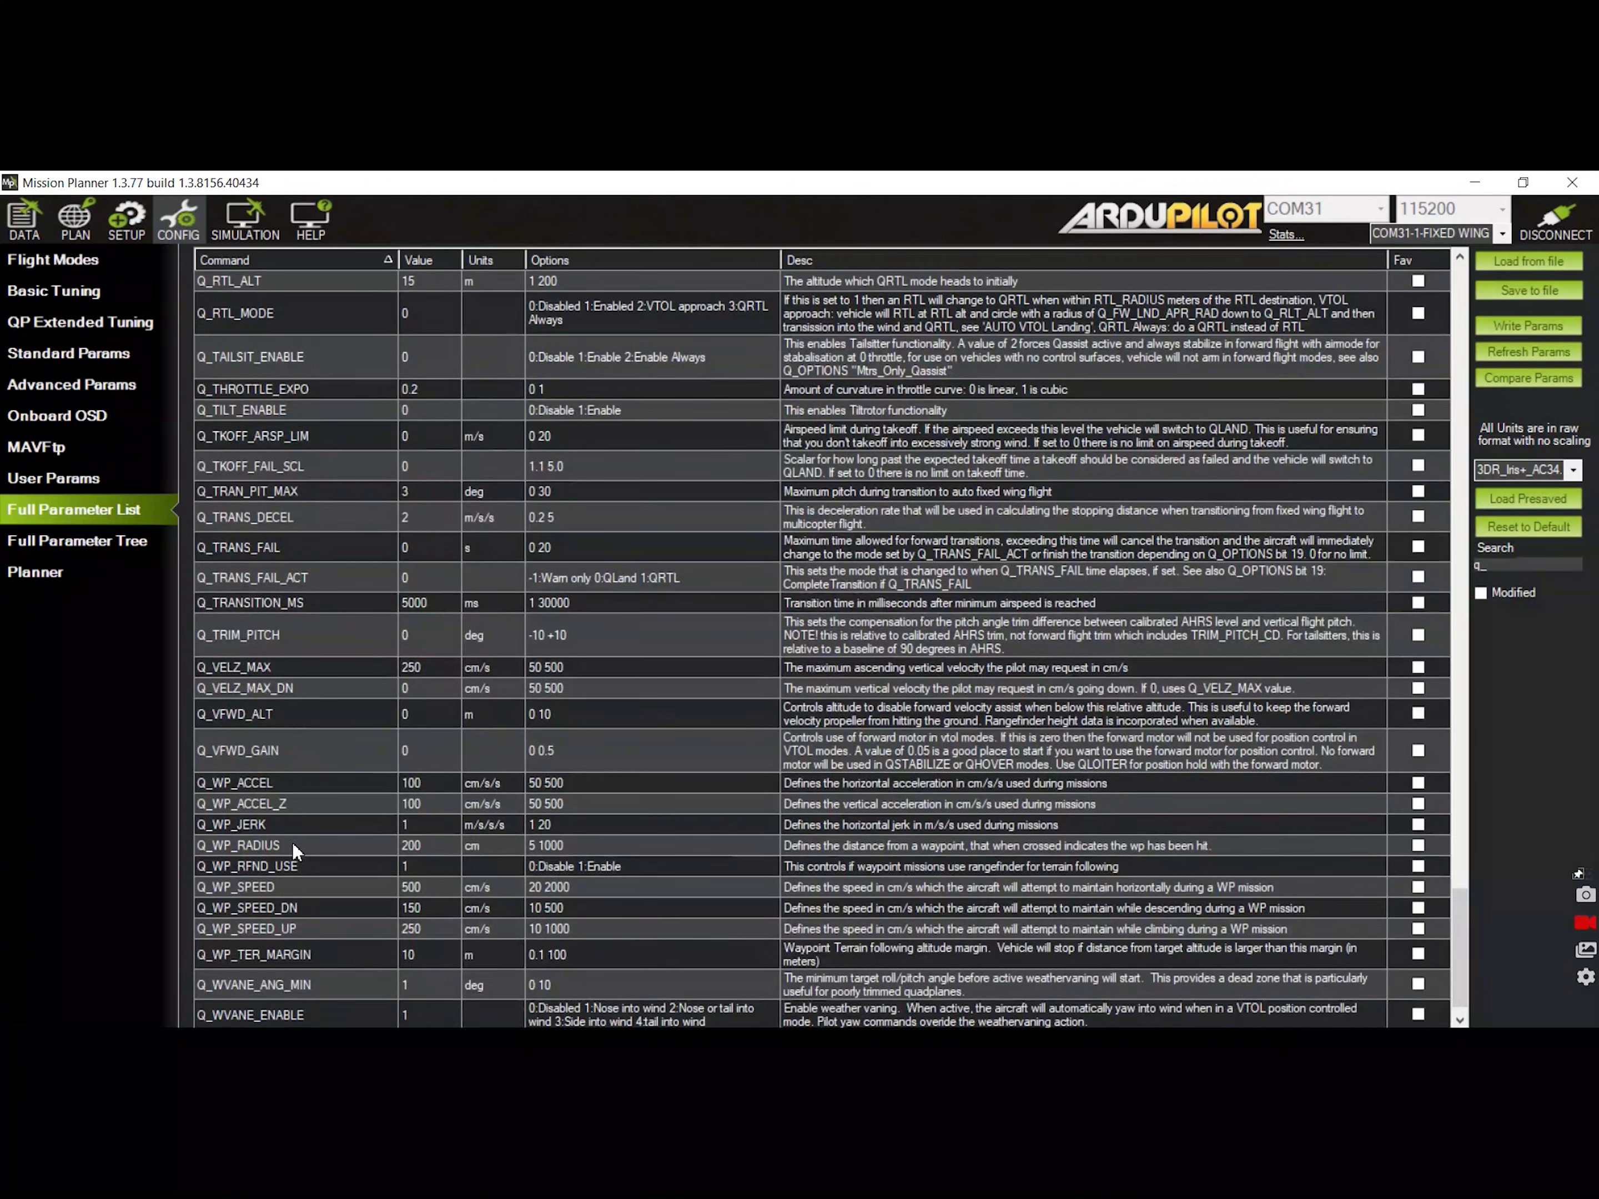
Clear the parameter search and filter the full list by q_ again.
click(1525, 565)
key(BackSpace)
key(BackSpace)
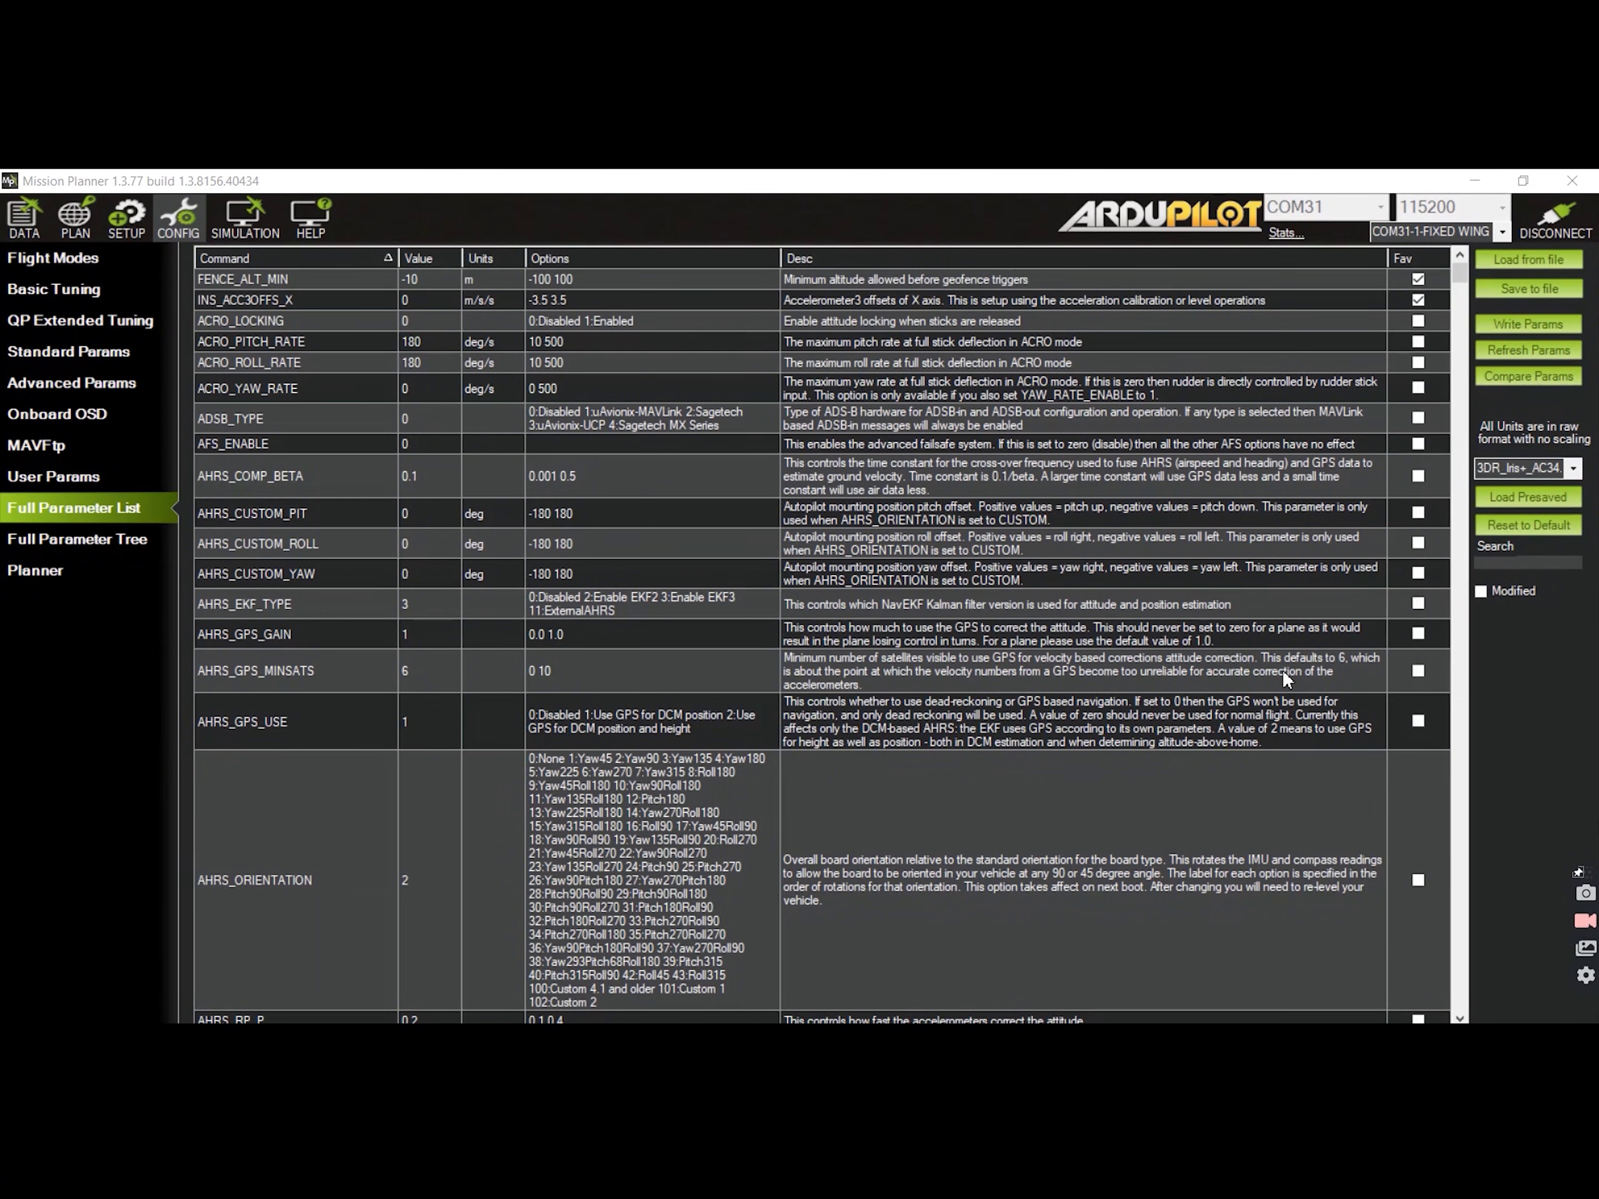
click(1535, 564)
text(q)
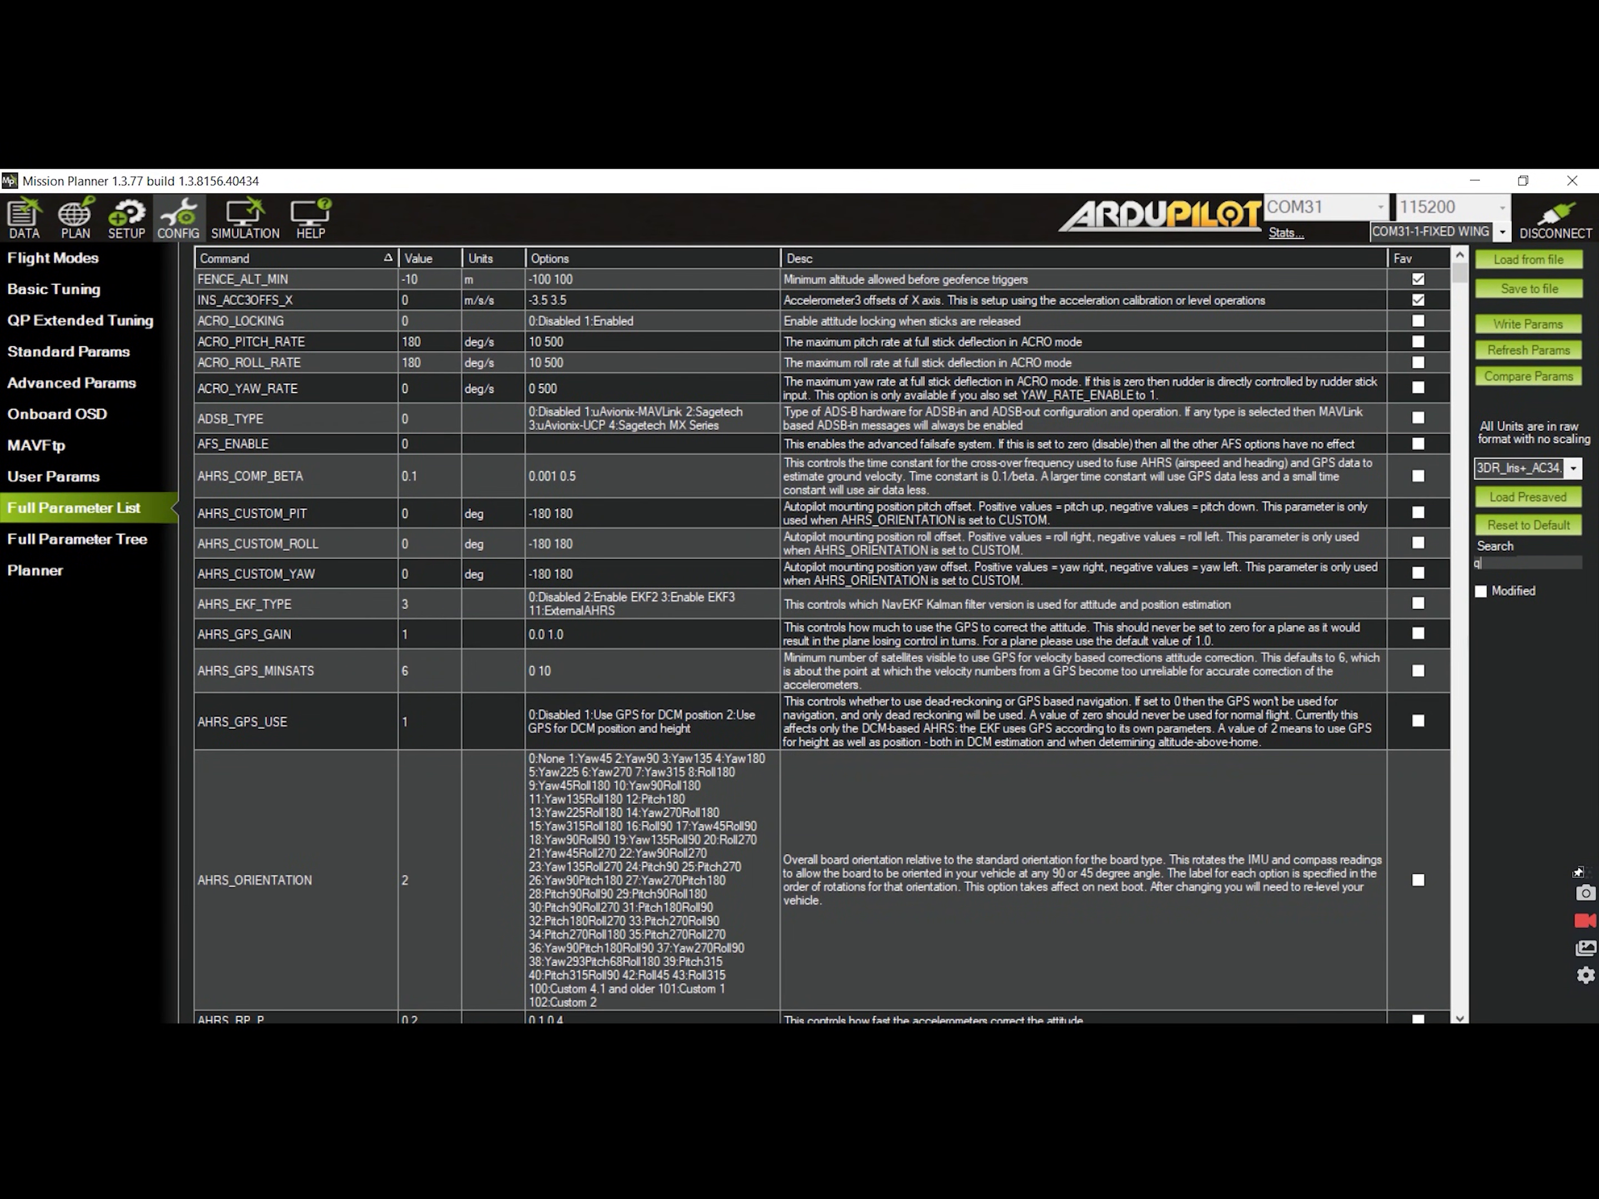
text(_)
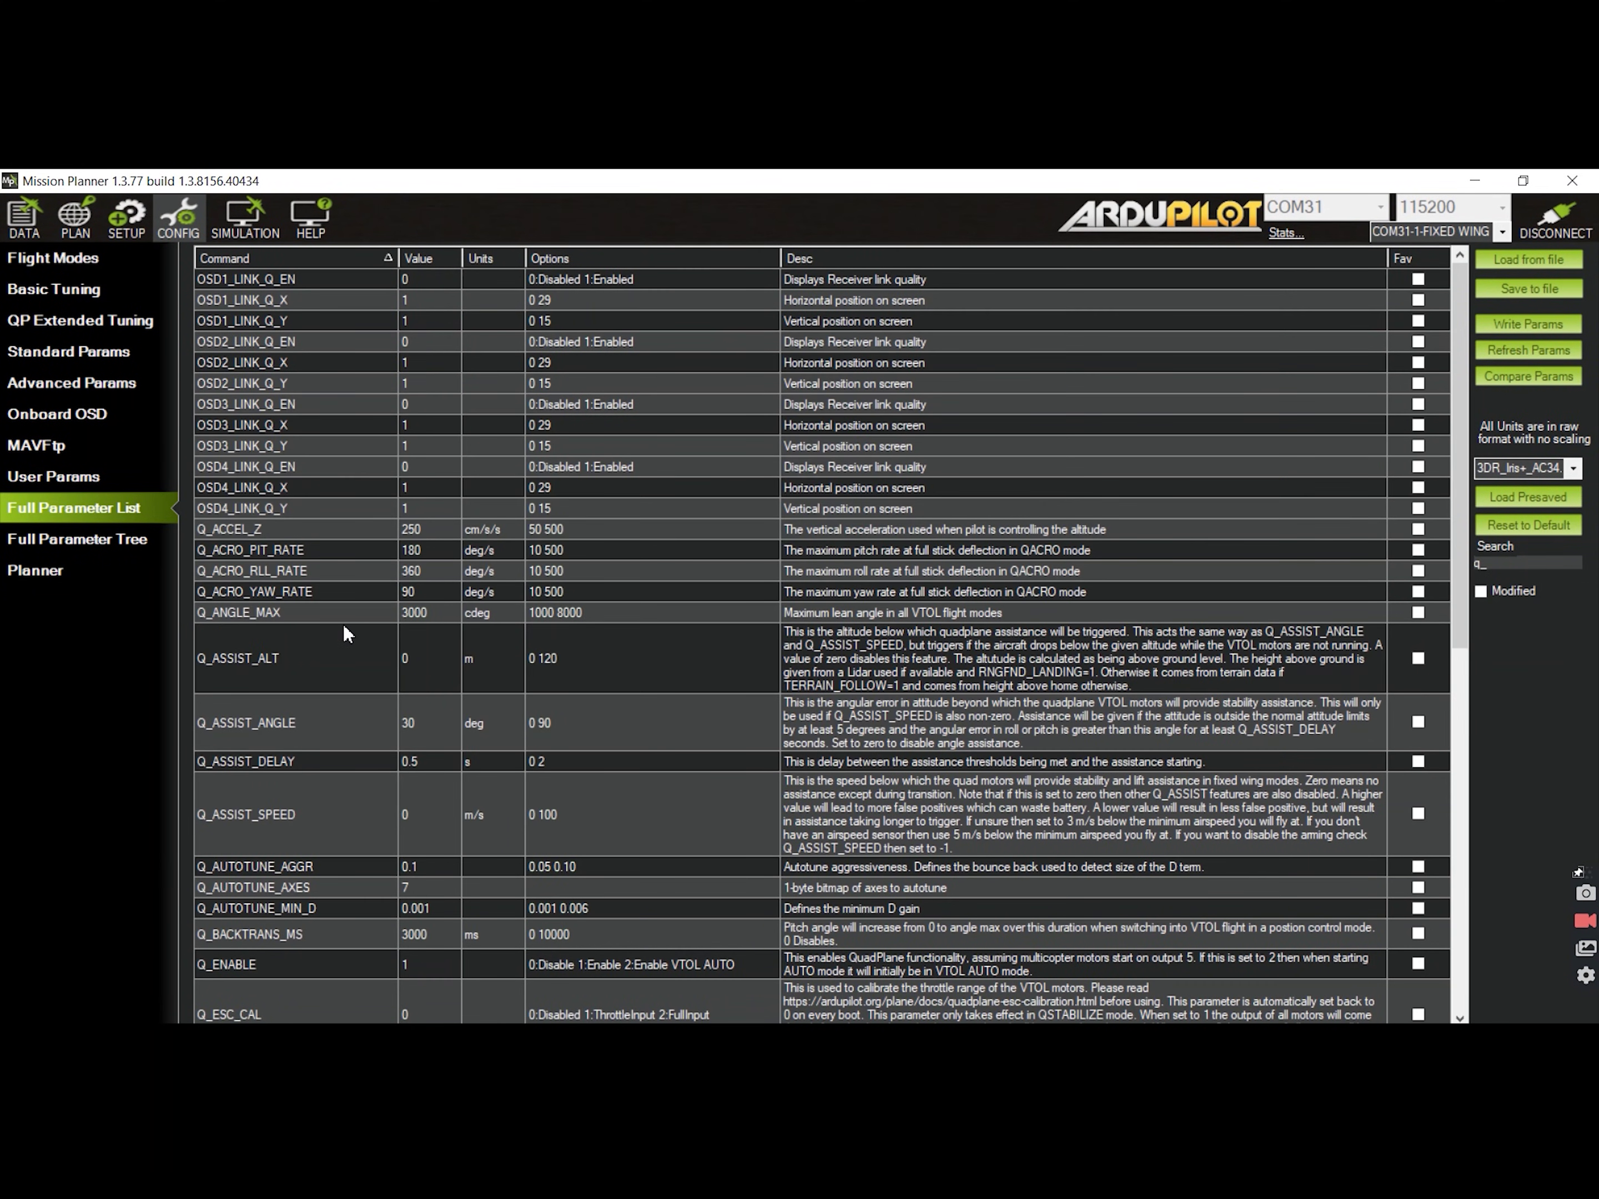
Set Q_FRAME_CLASS to 7 for a tricopter and write the parameters.
scroll(338, 757, down, 4)
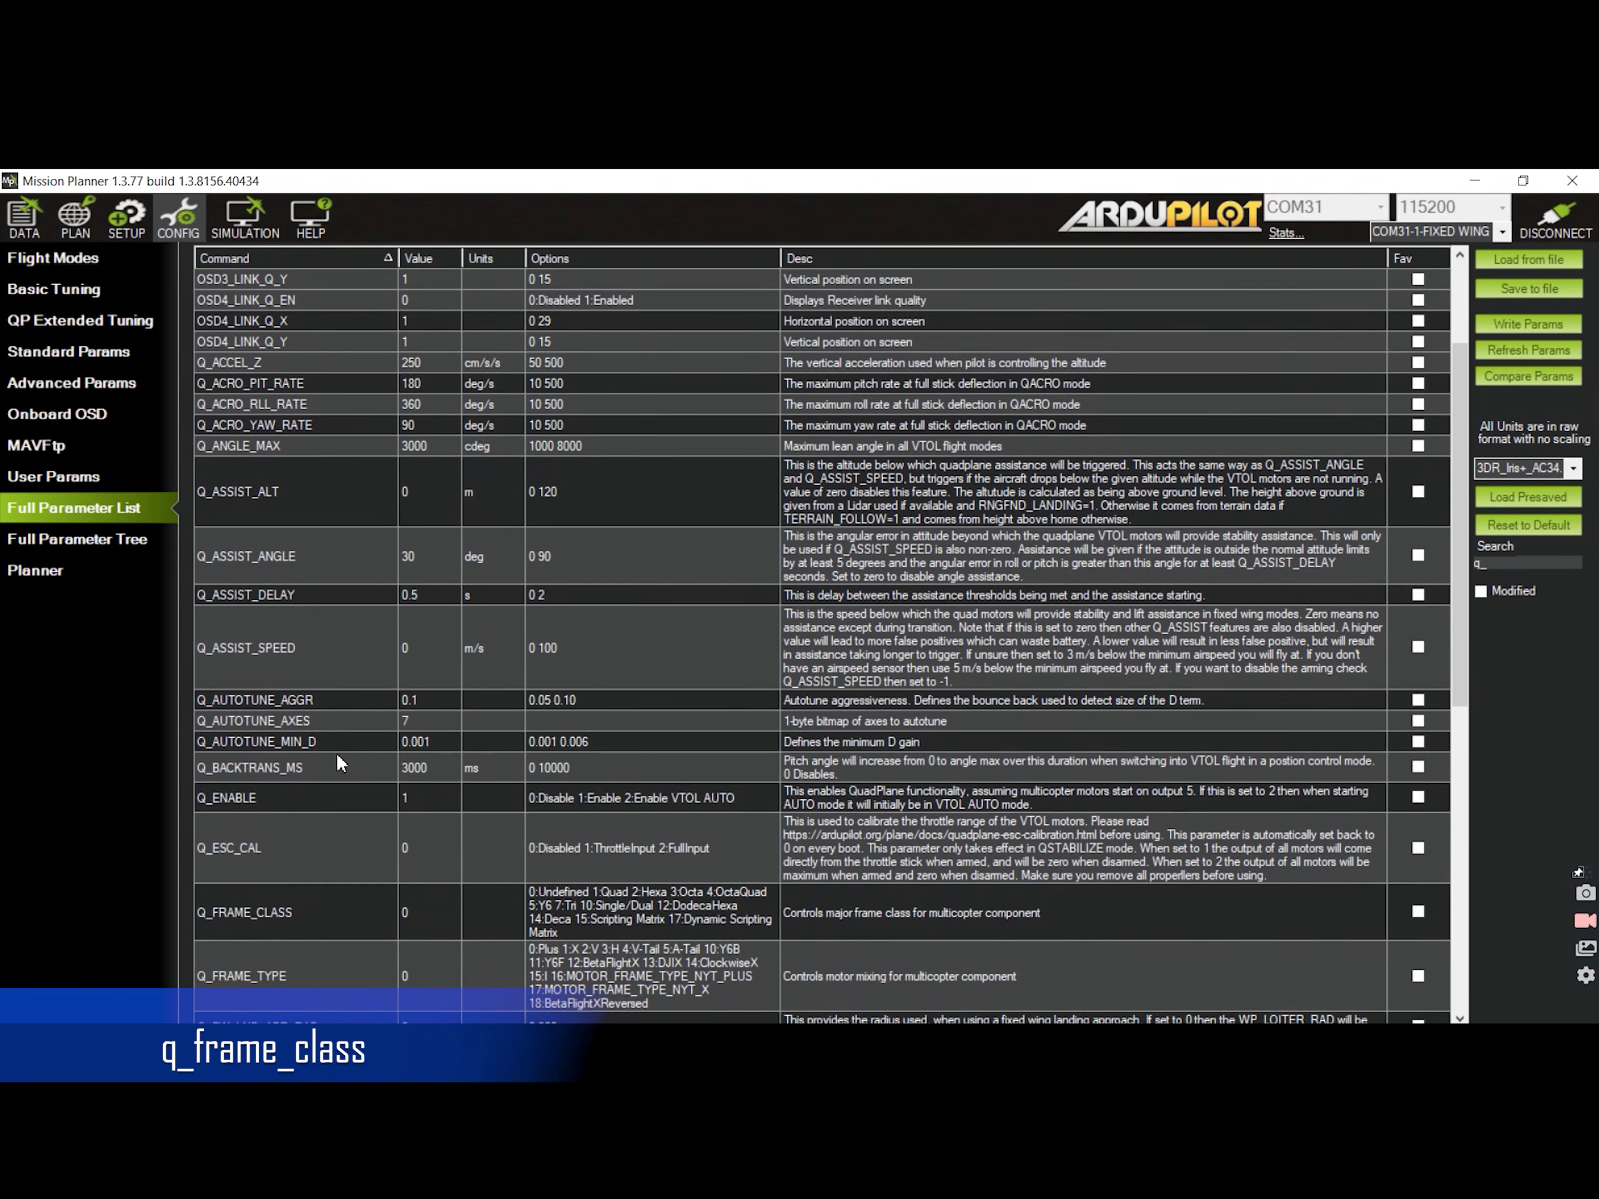
scroll(338, 758, down, 5)
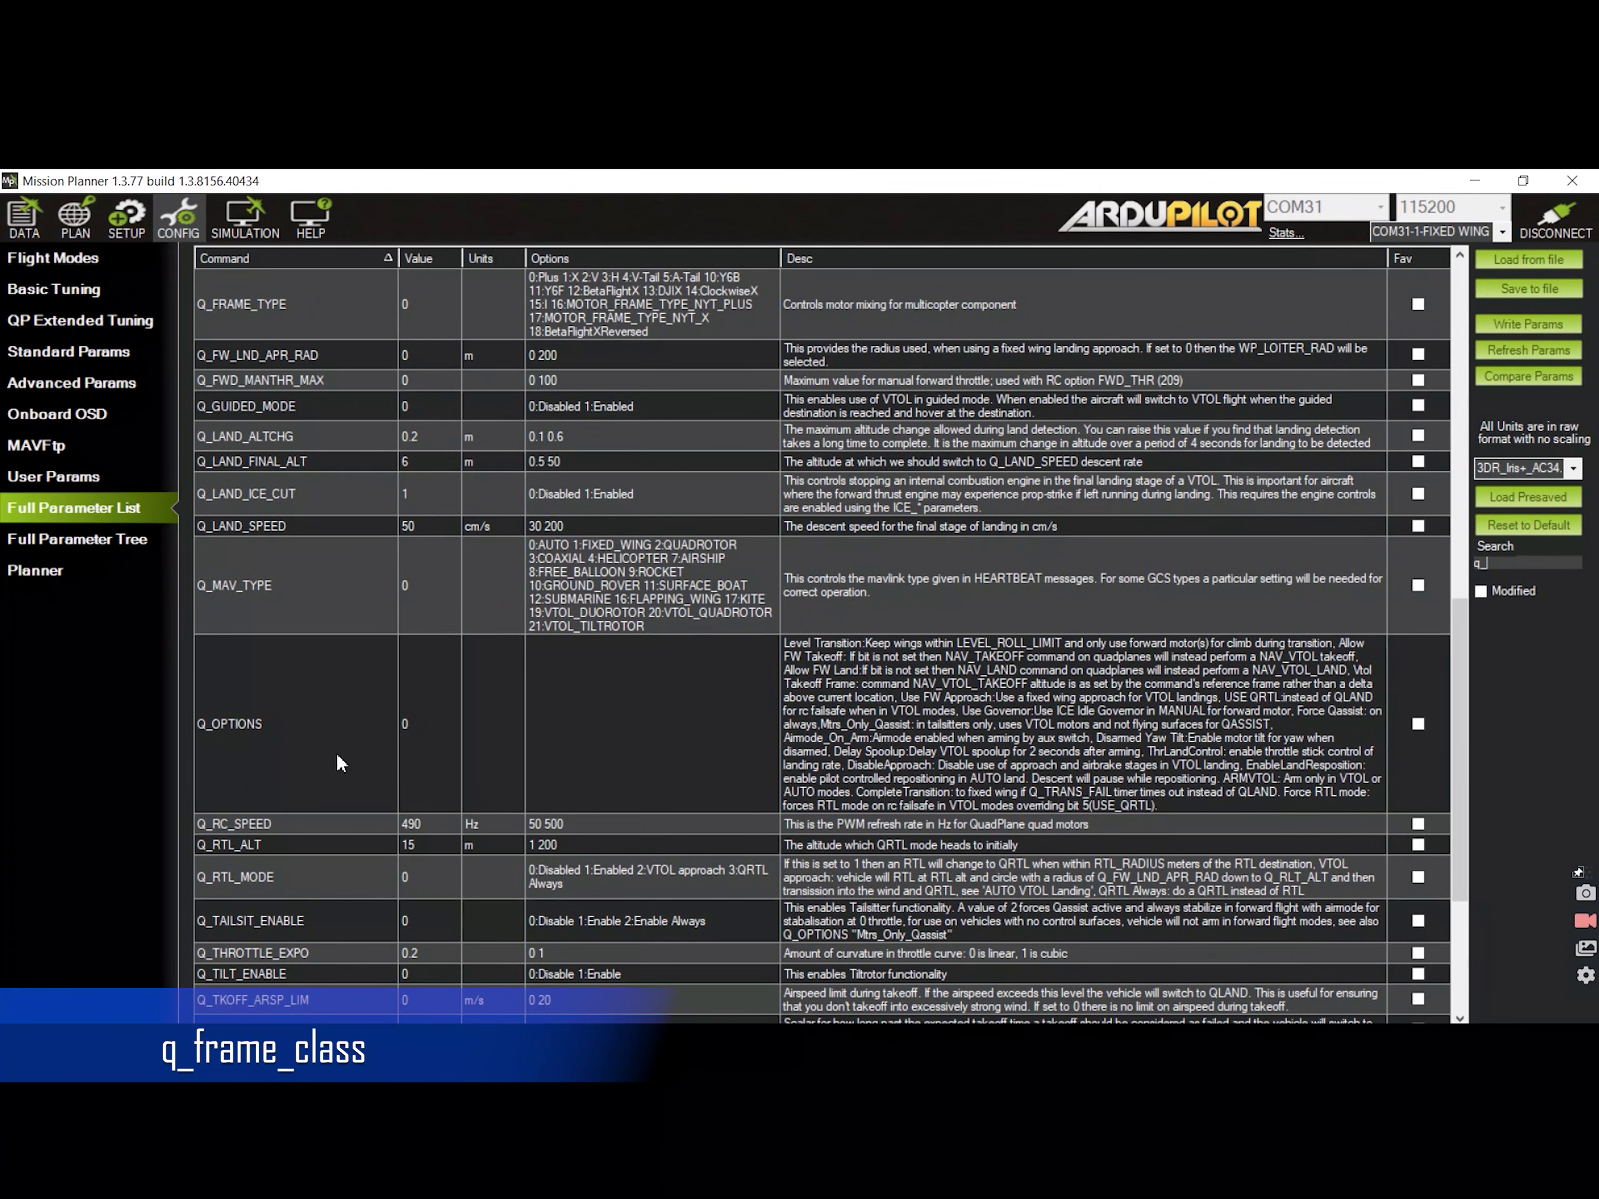
scroll(337, 755, up, 2)
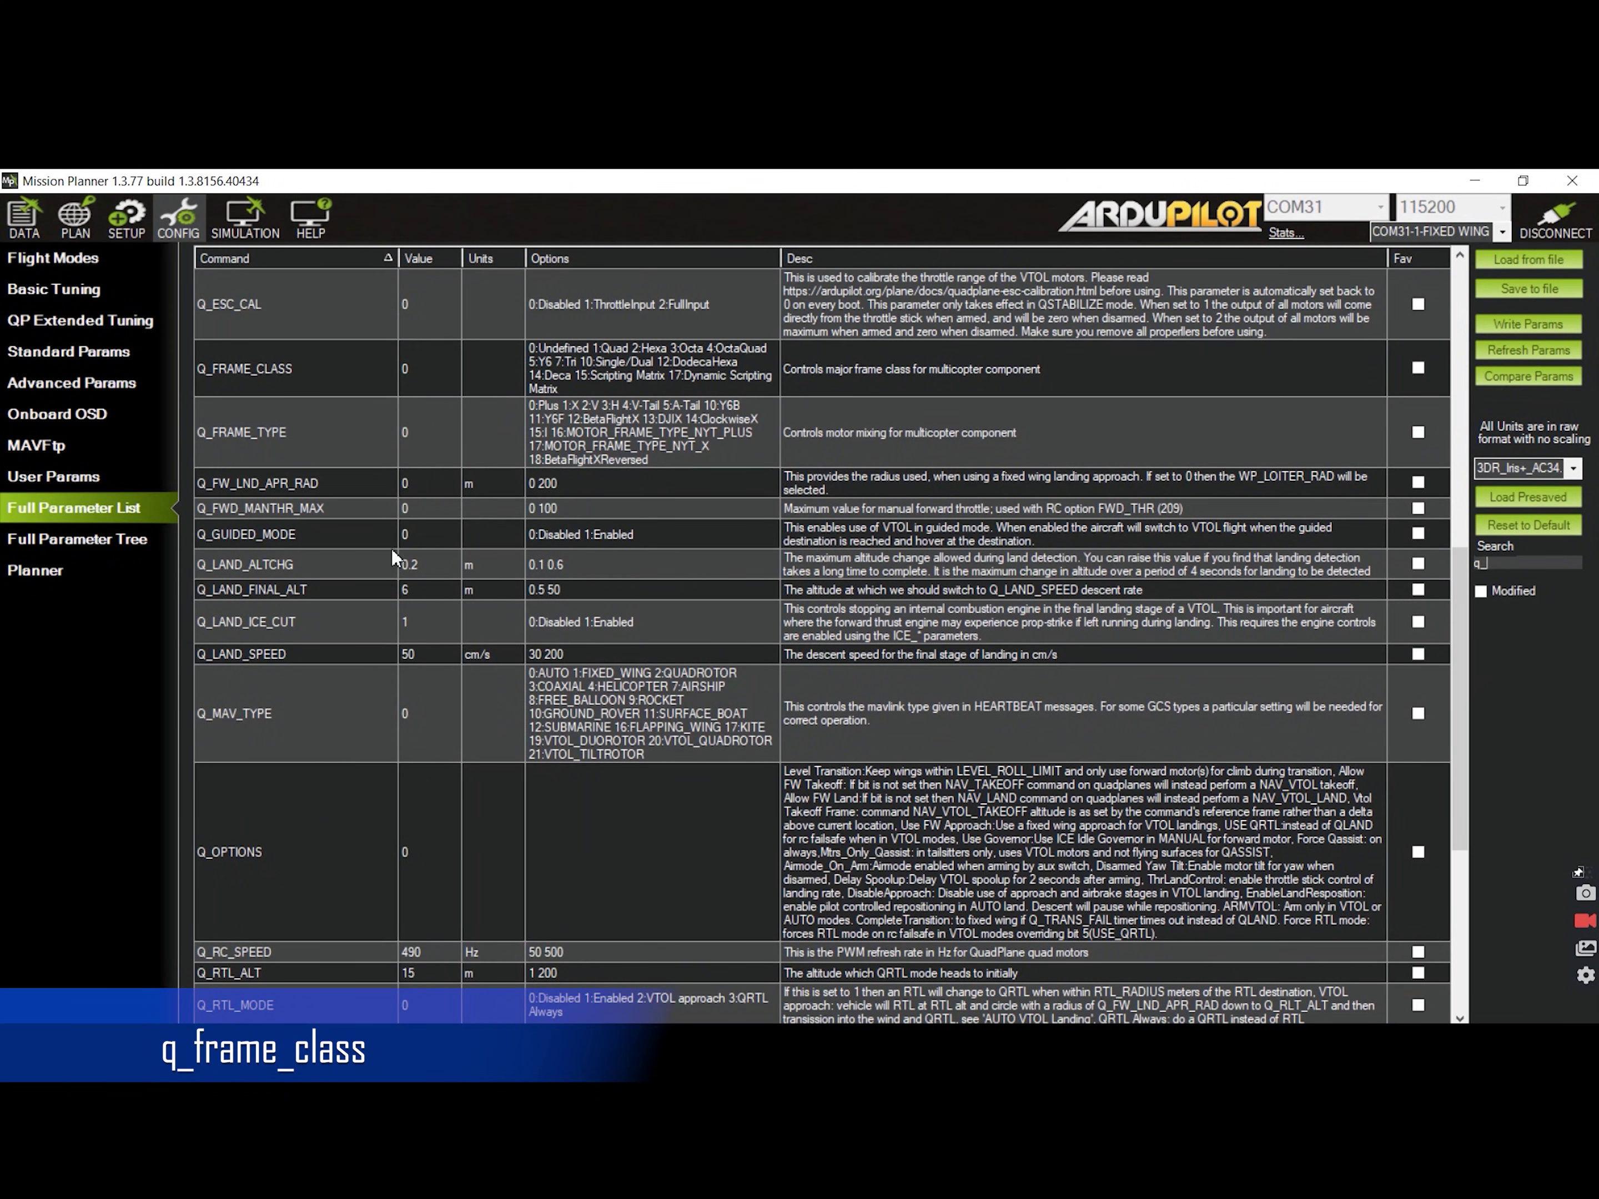
click(450, 359)
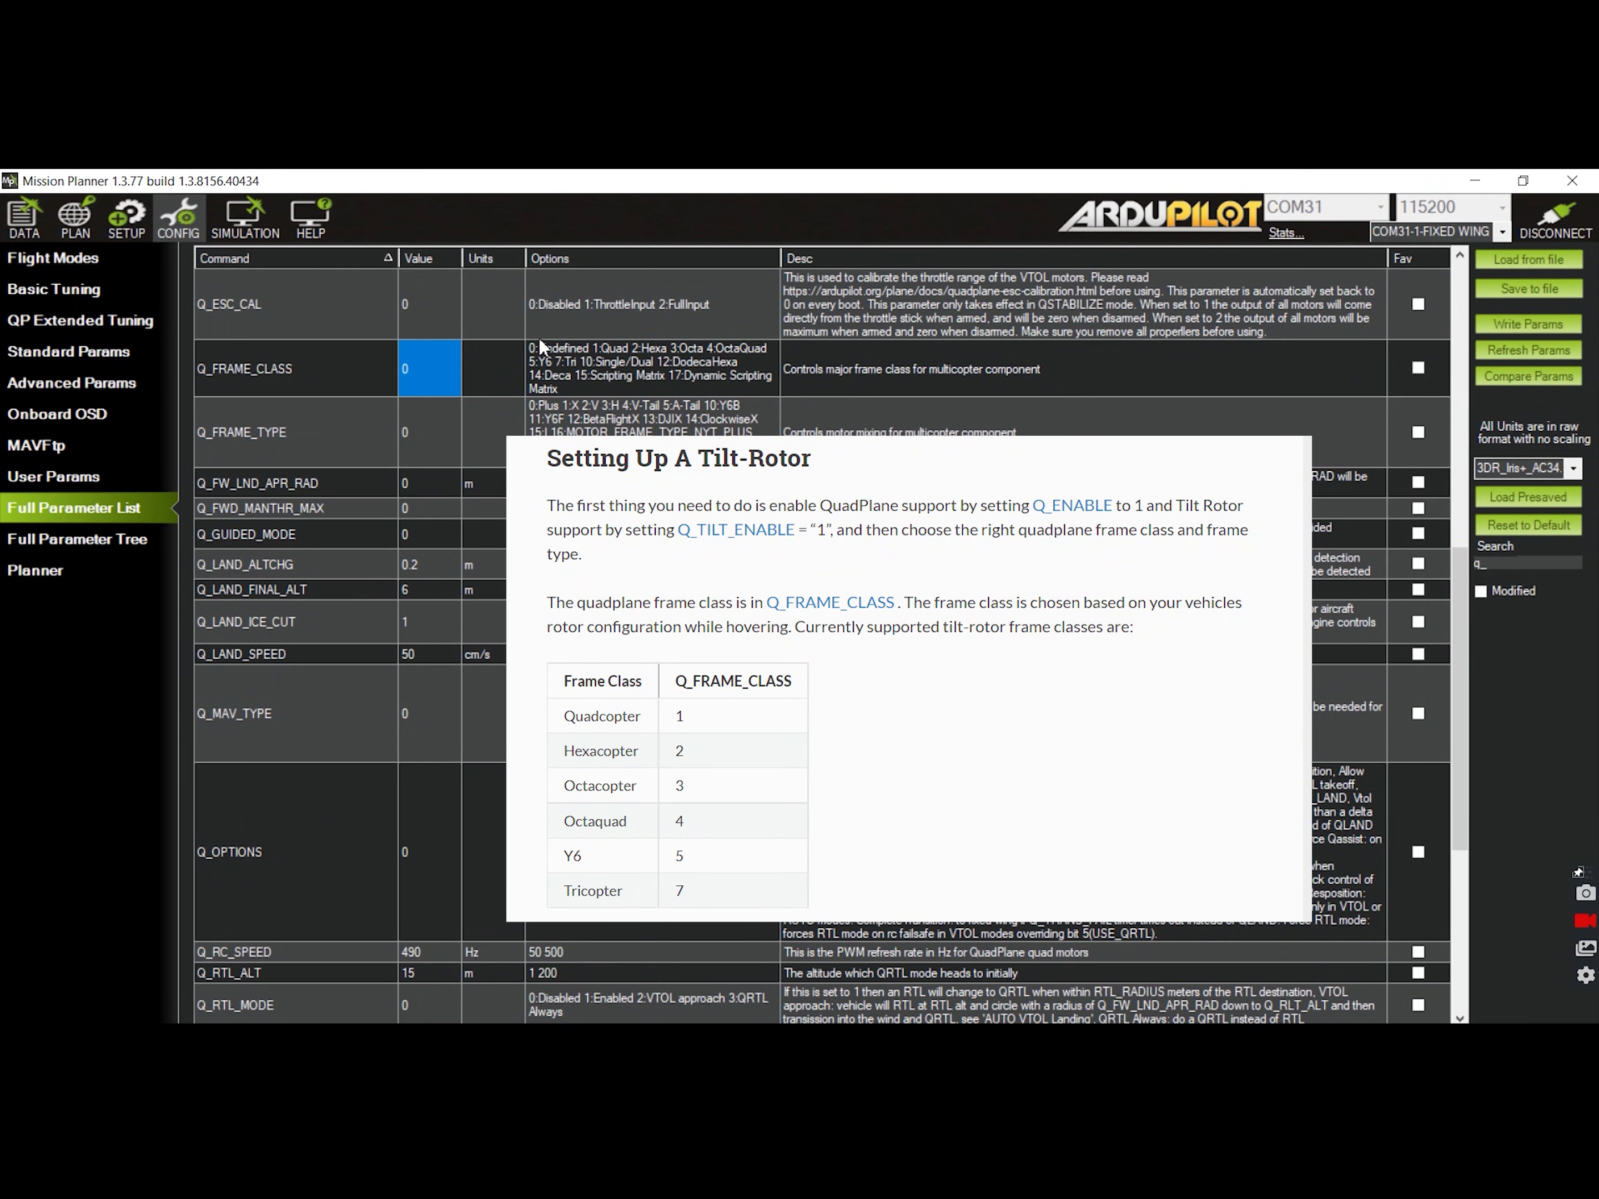
text(7)
key(Return)
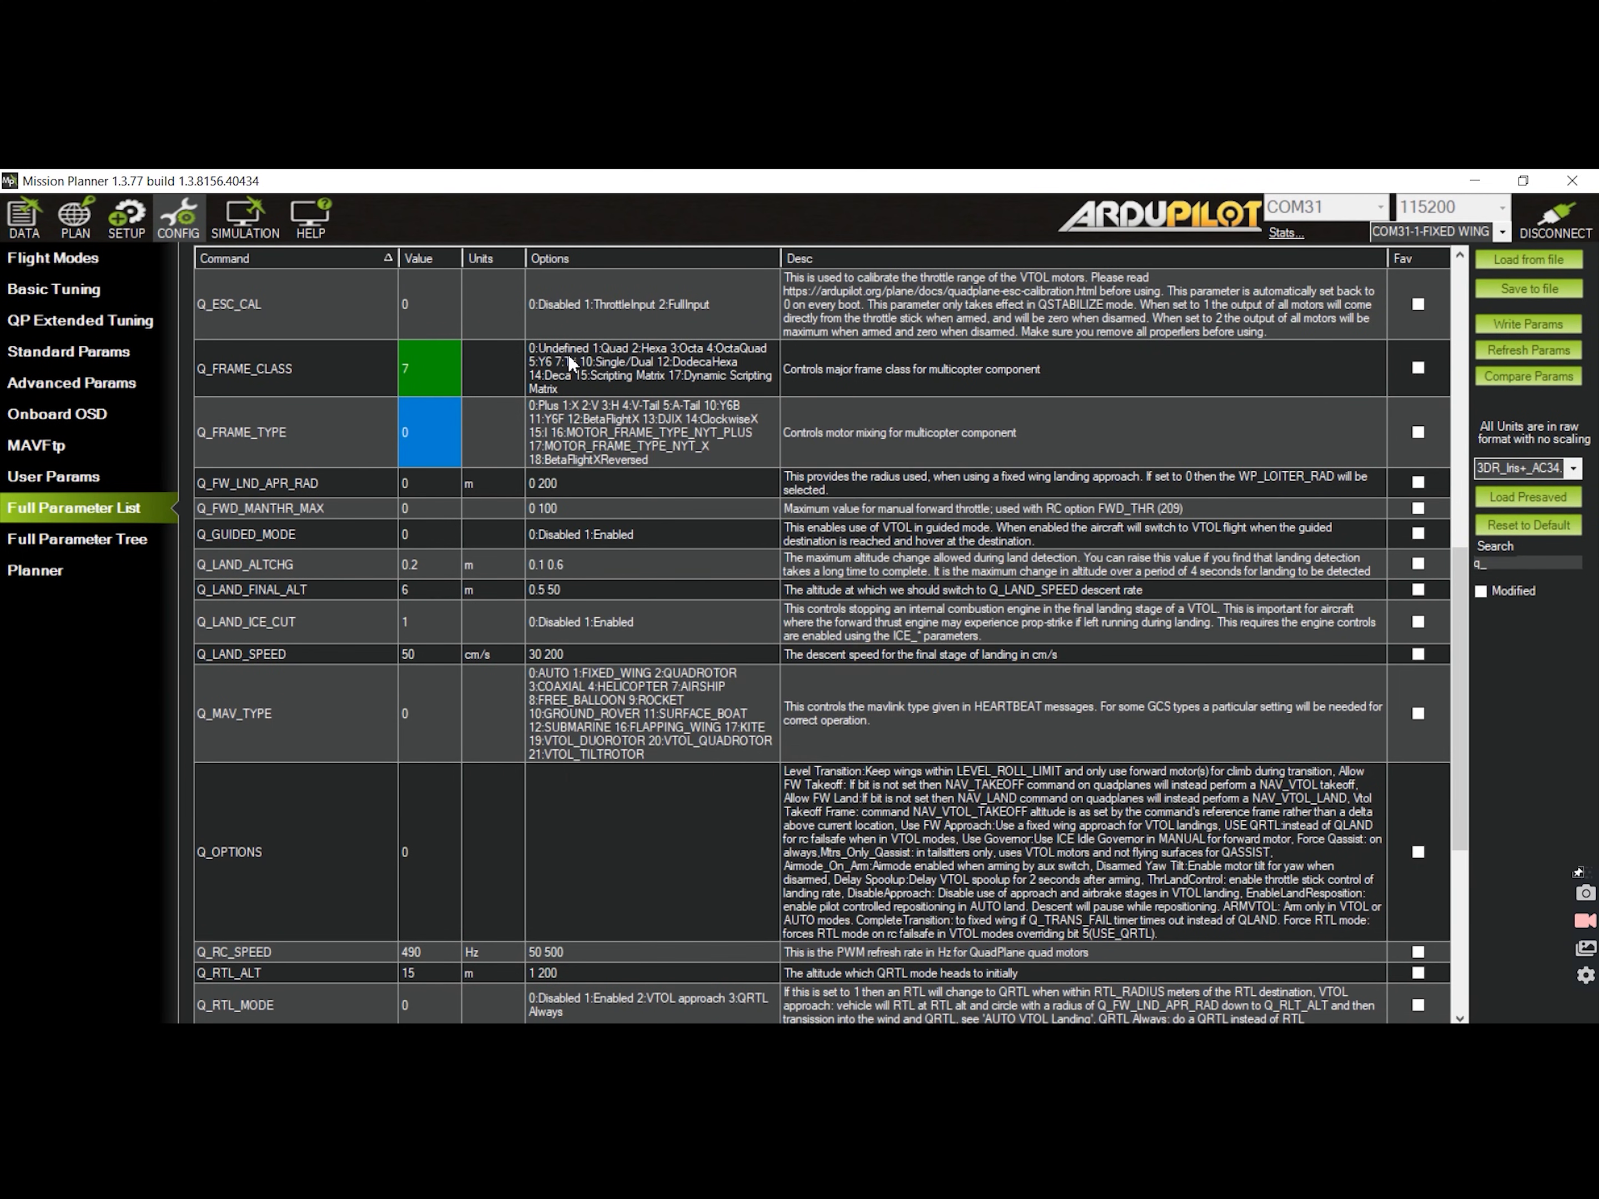
click(1528, 324)
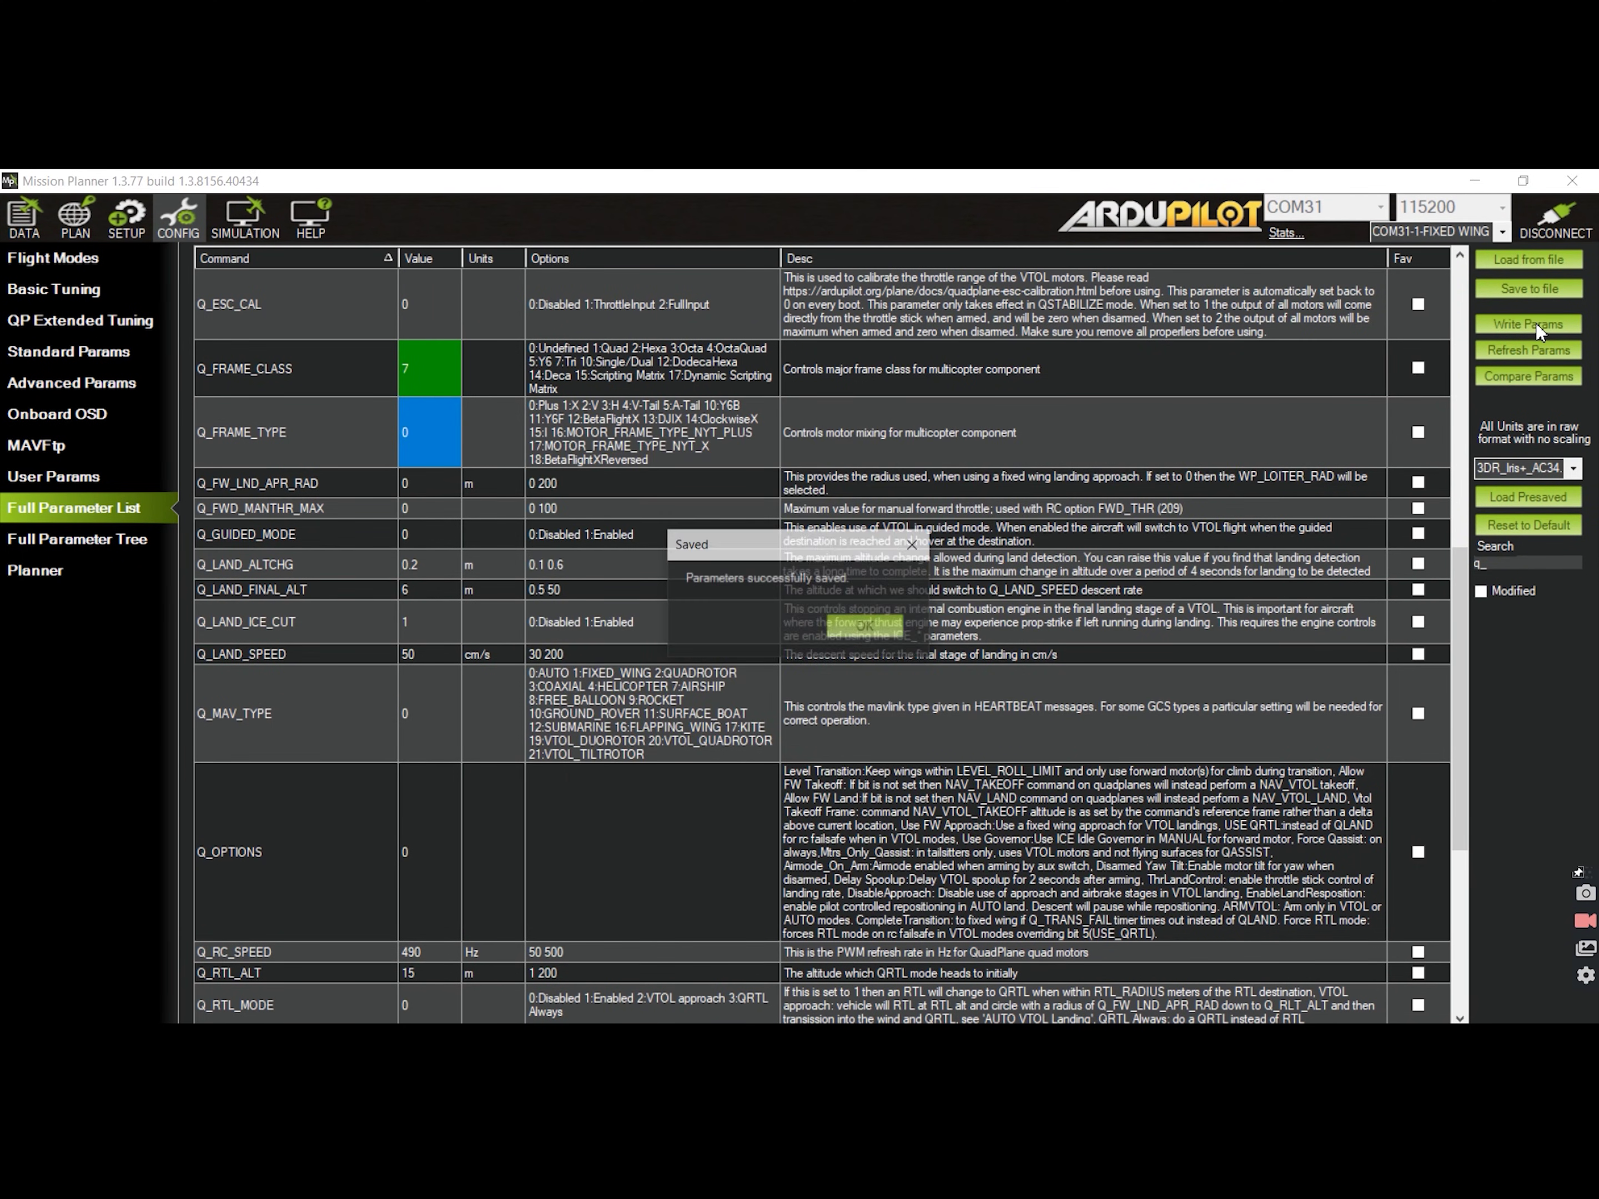
key(Return)
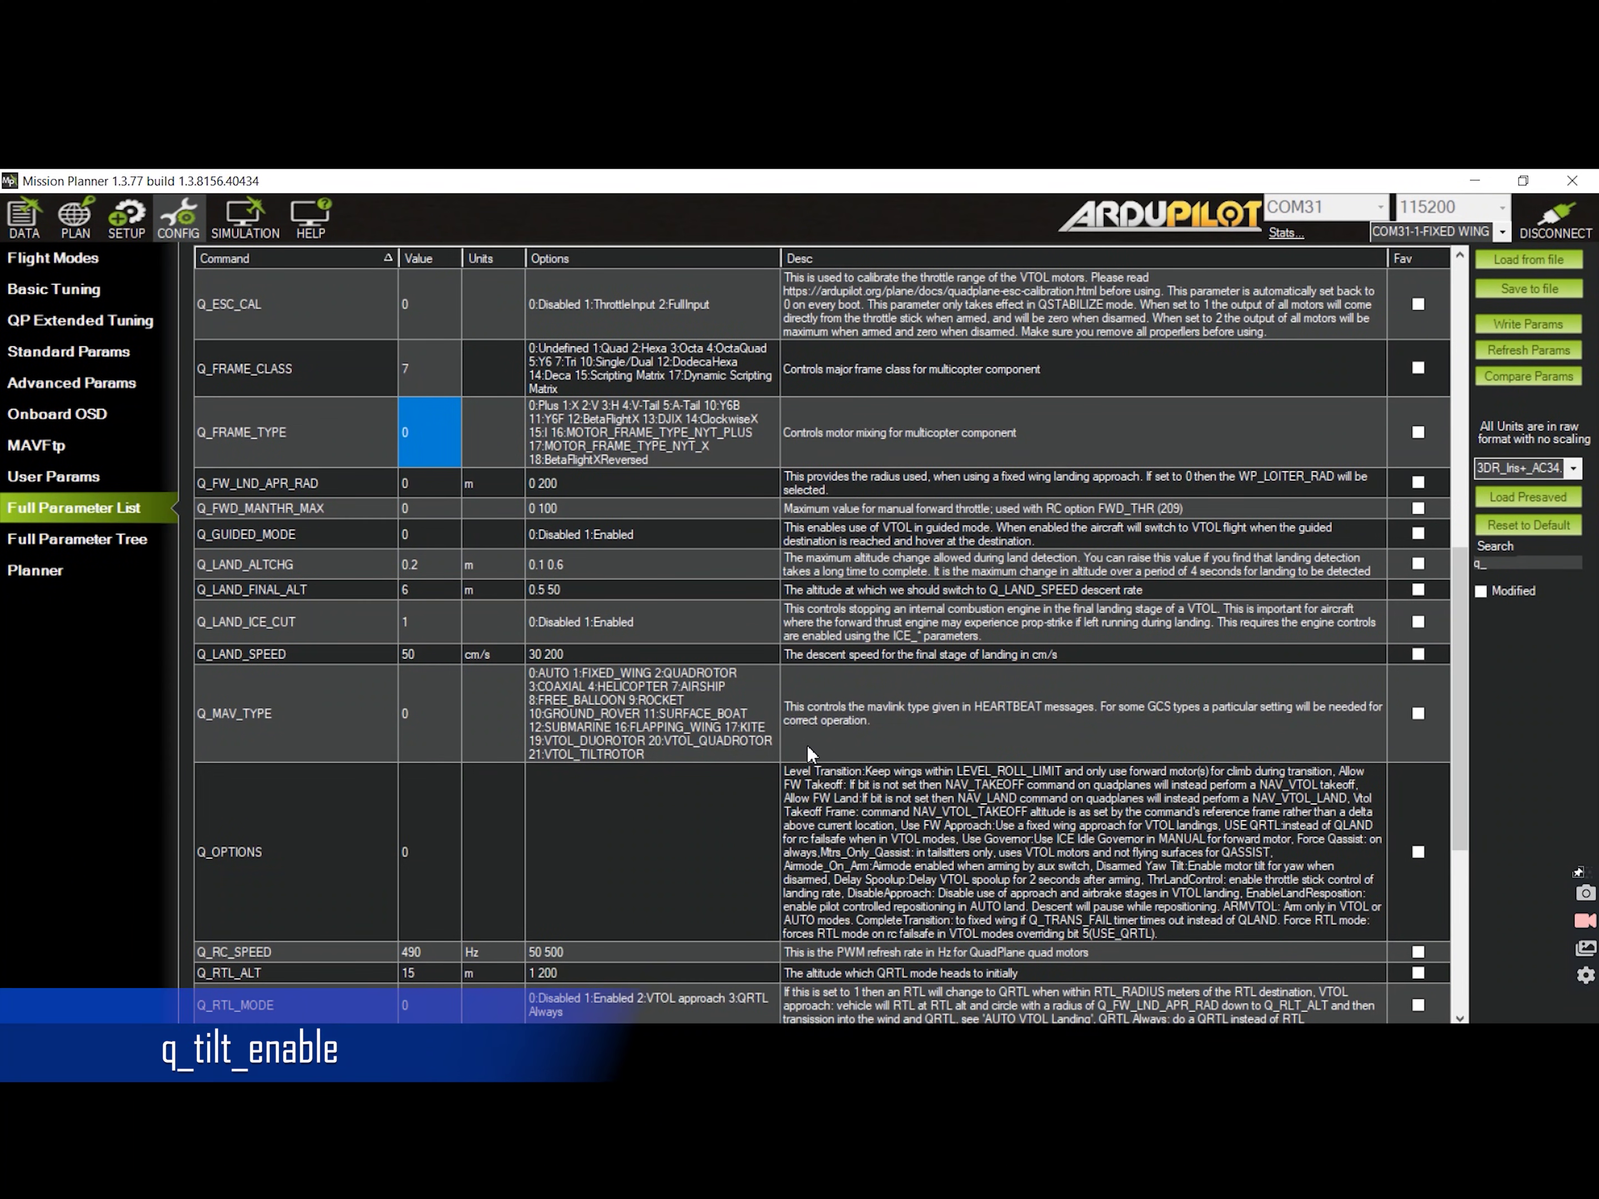
Enable tilt-rotor support by setting Q_TILT_ENABLE to 1, then write and refresh the parameters.
scroll(809, 753, down, 3)
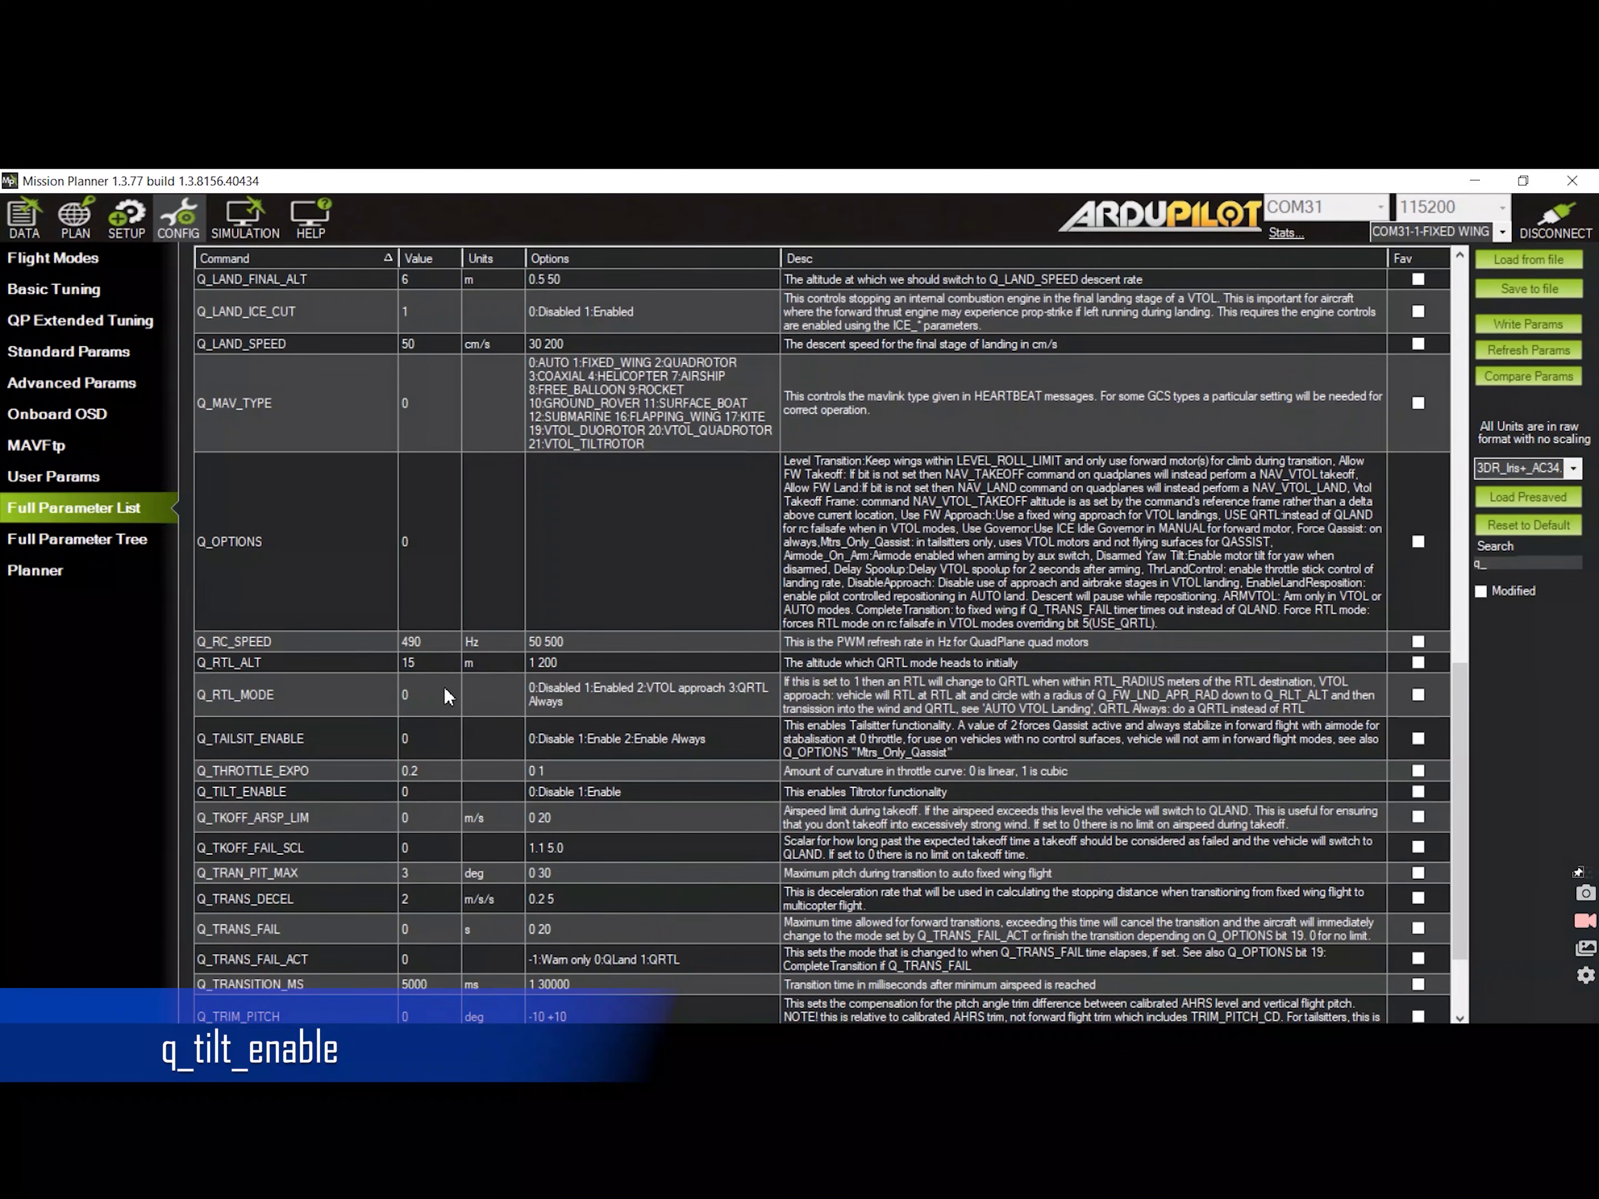
click(419, 793)
click(831, 791)
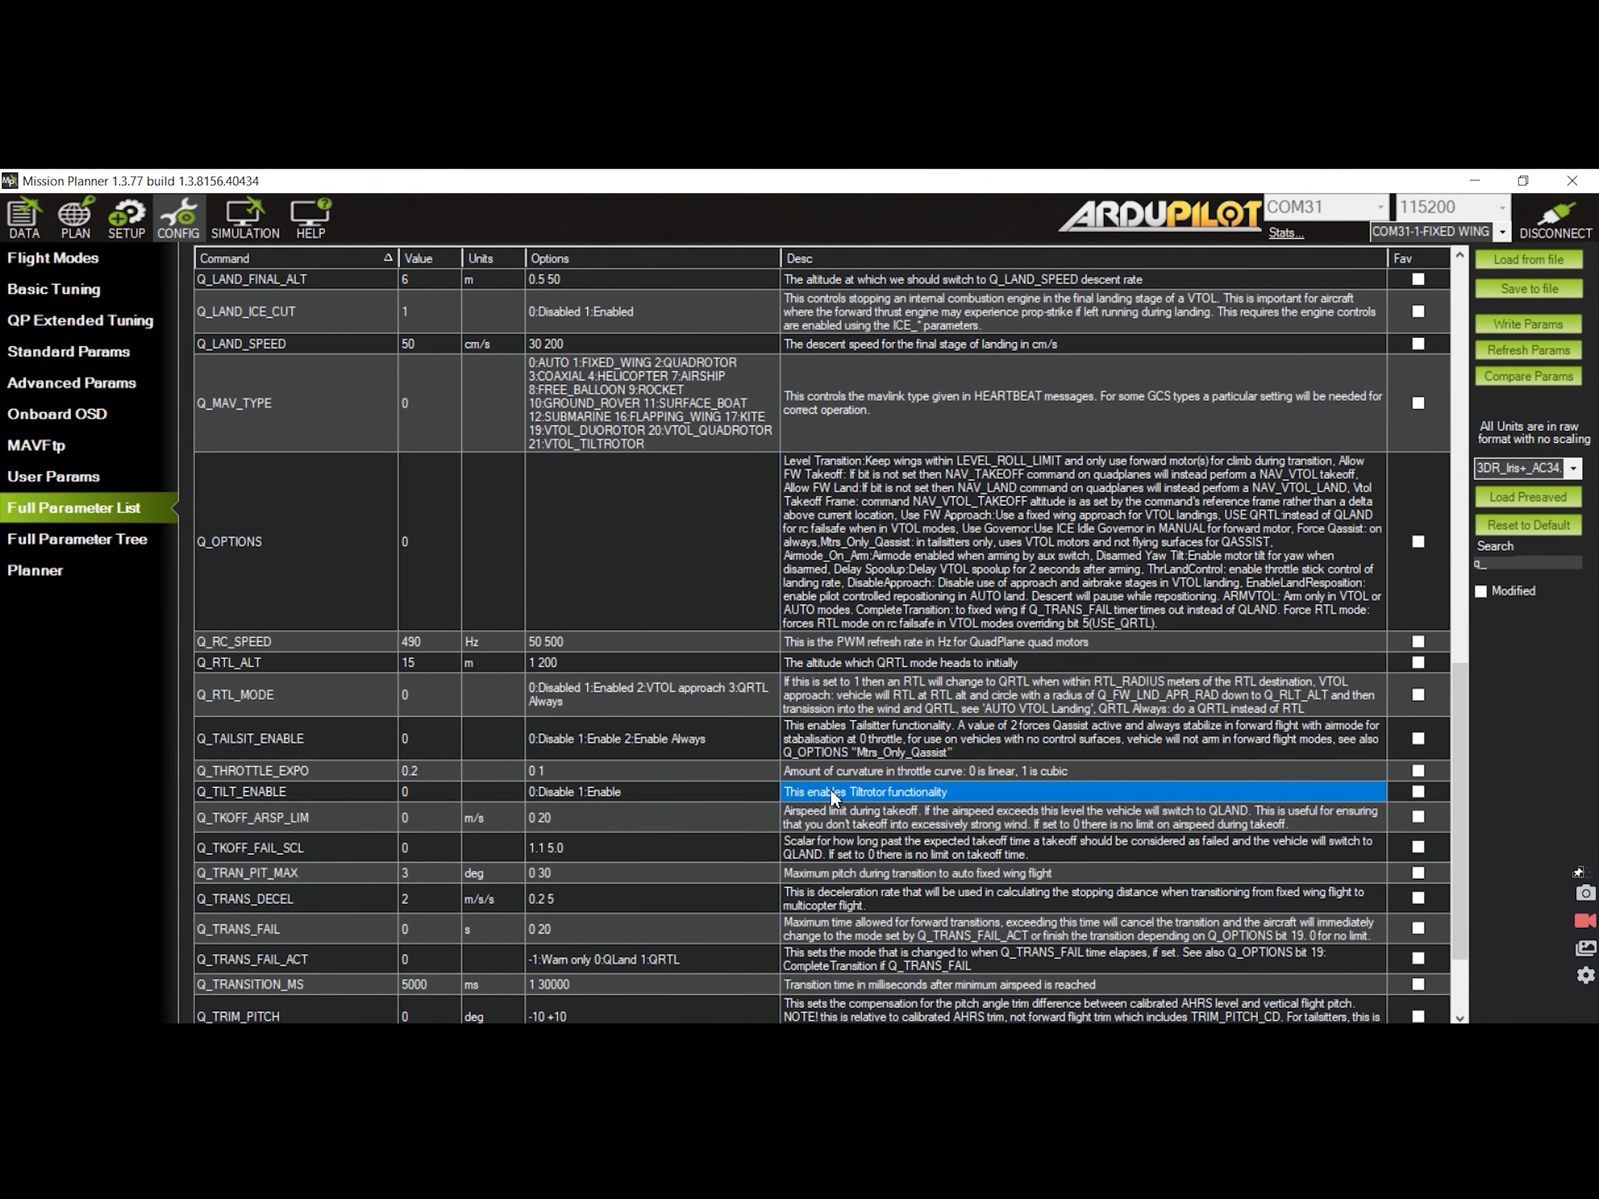
click(434, 784)
text(1)
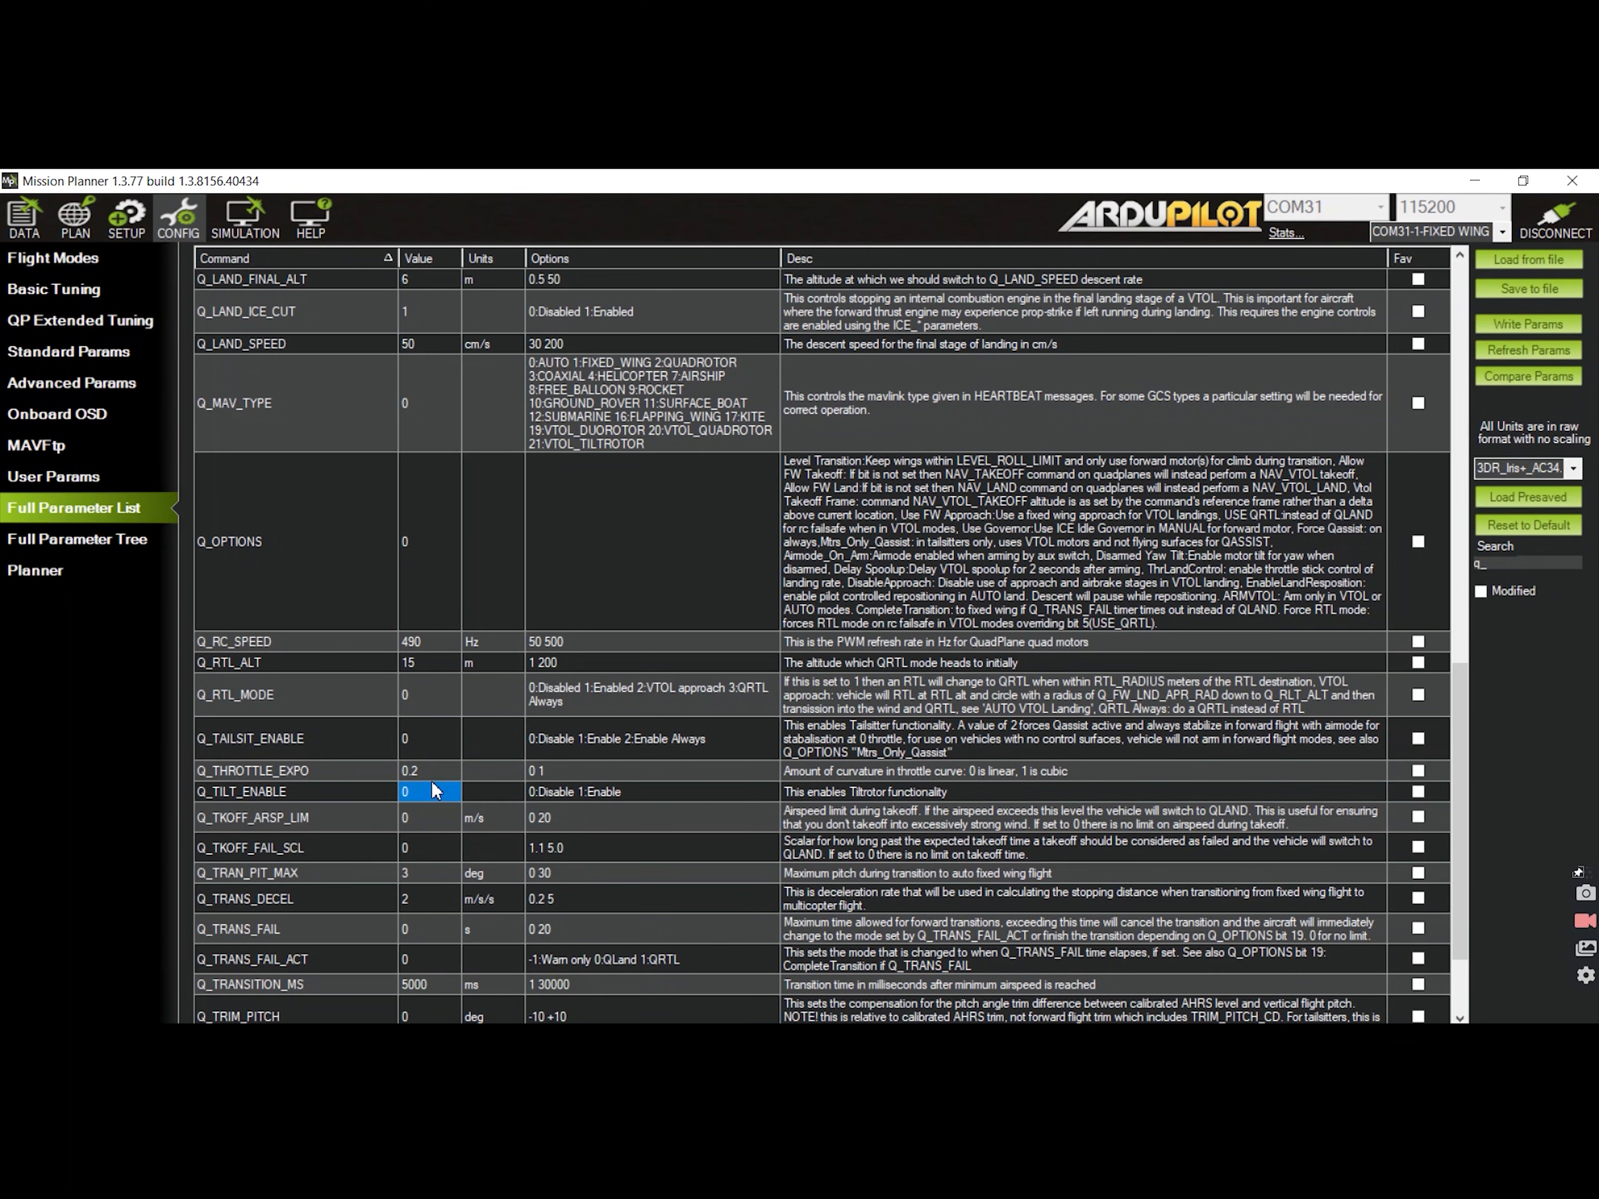
key(Return)
click(1556, 332)
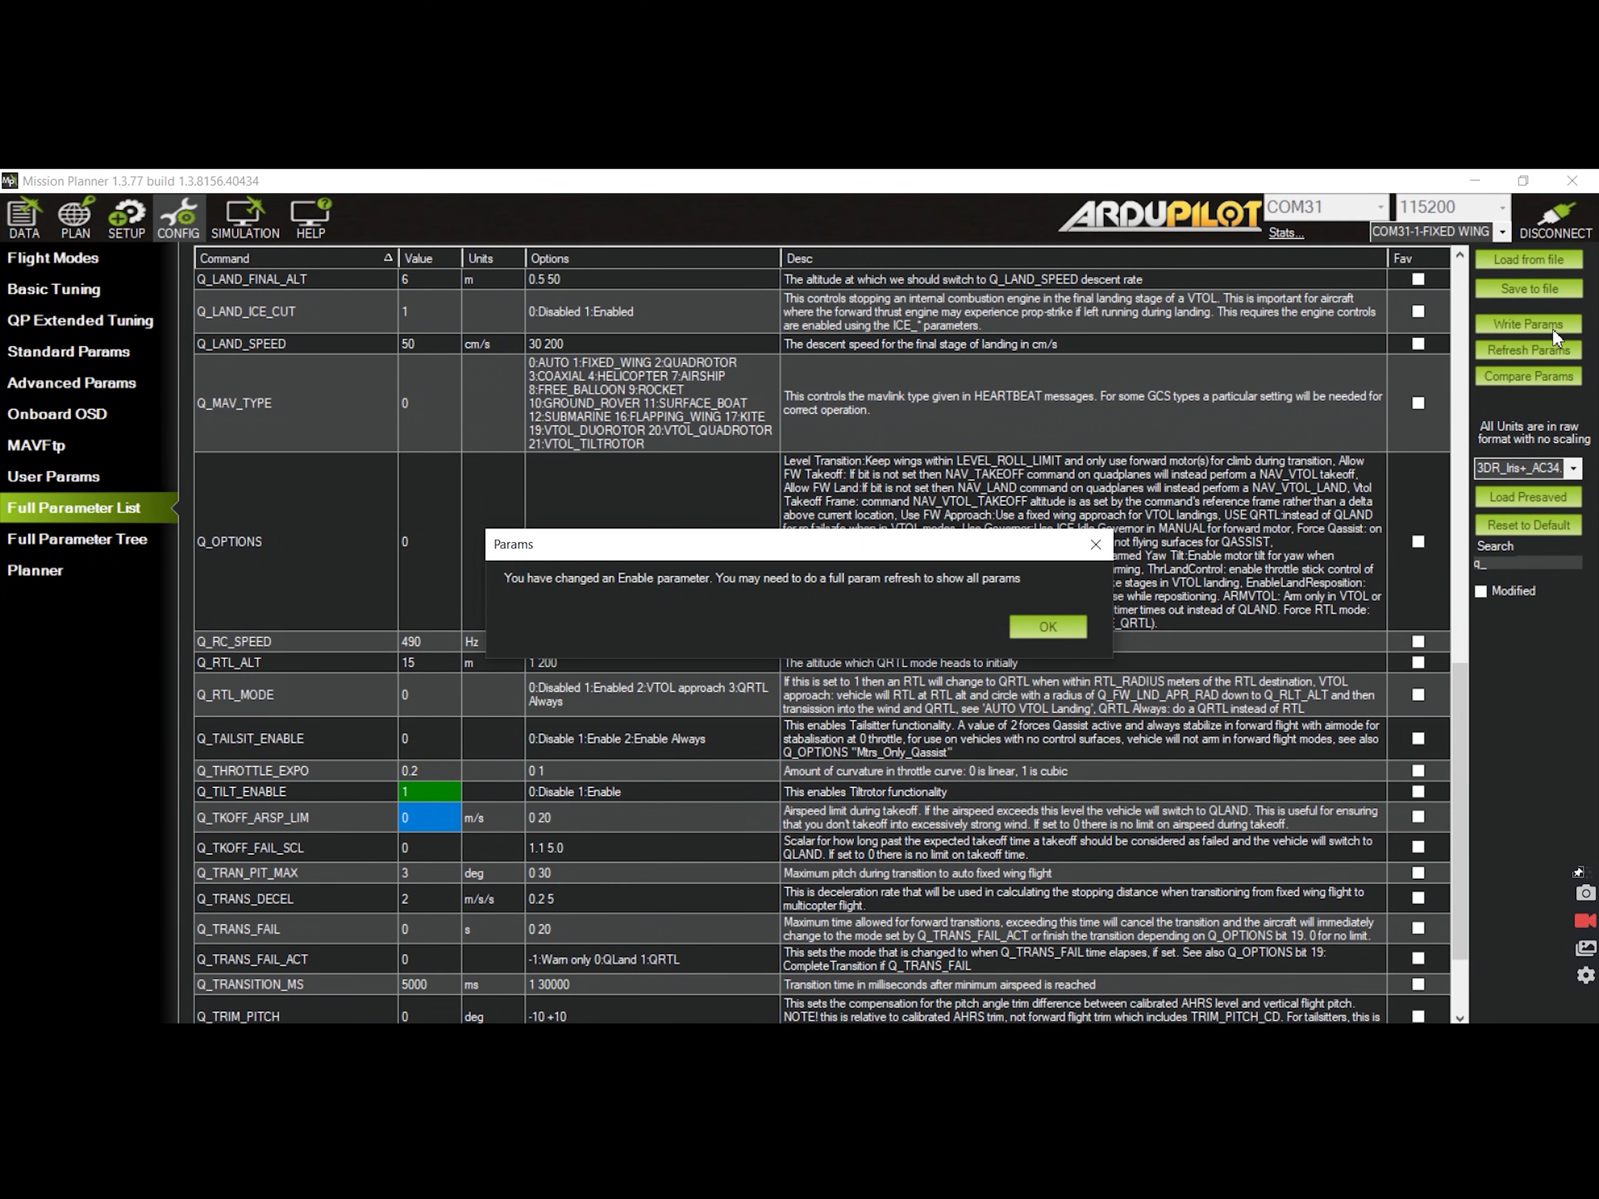
key(Return)
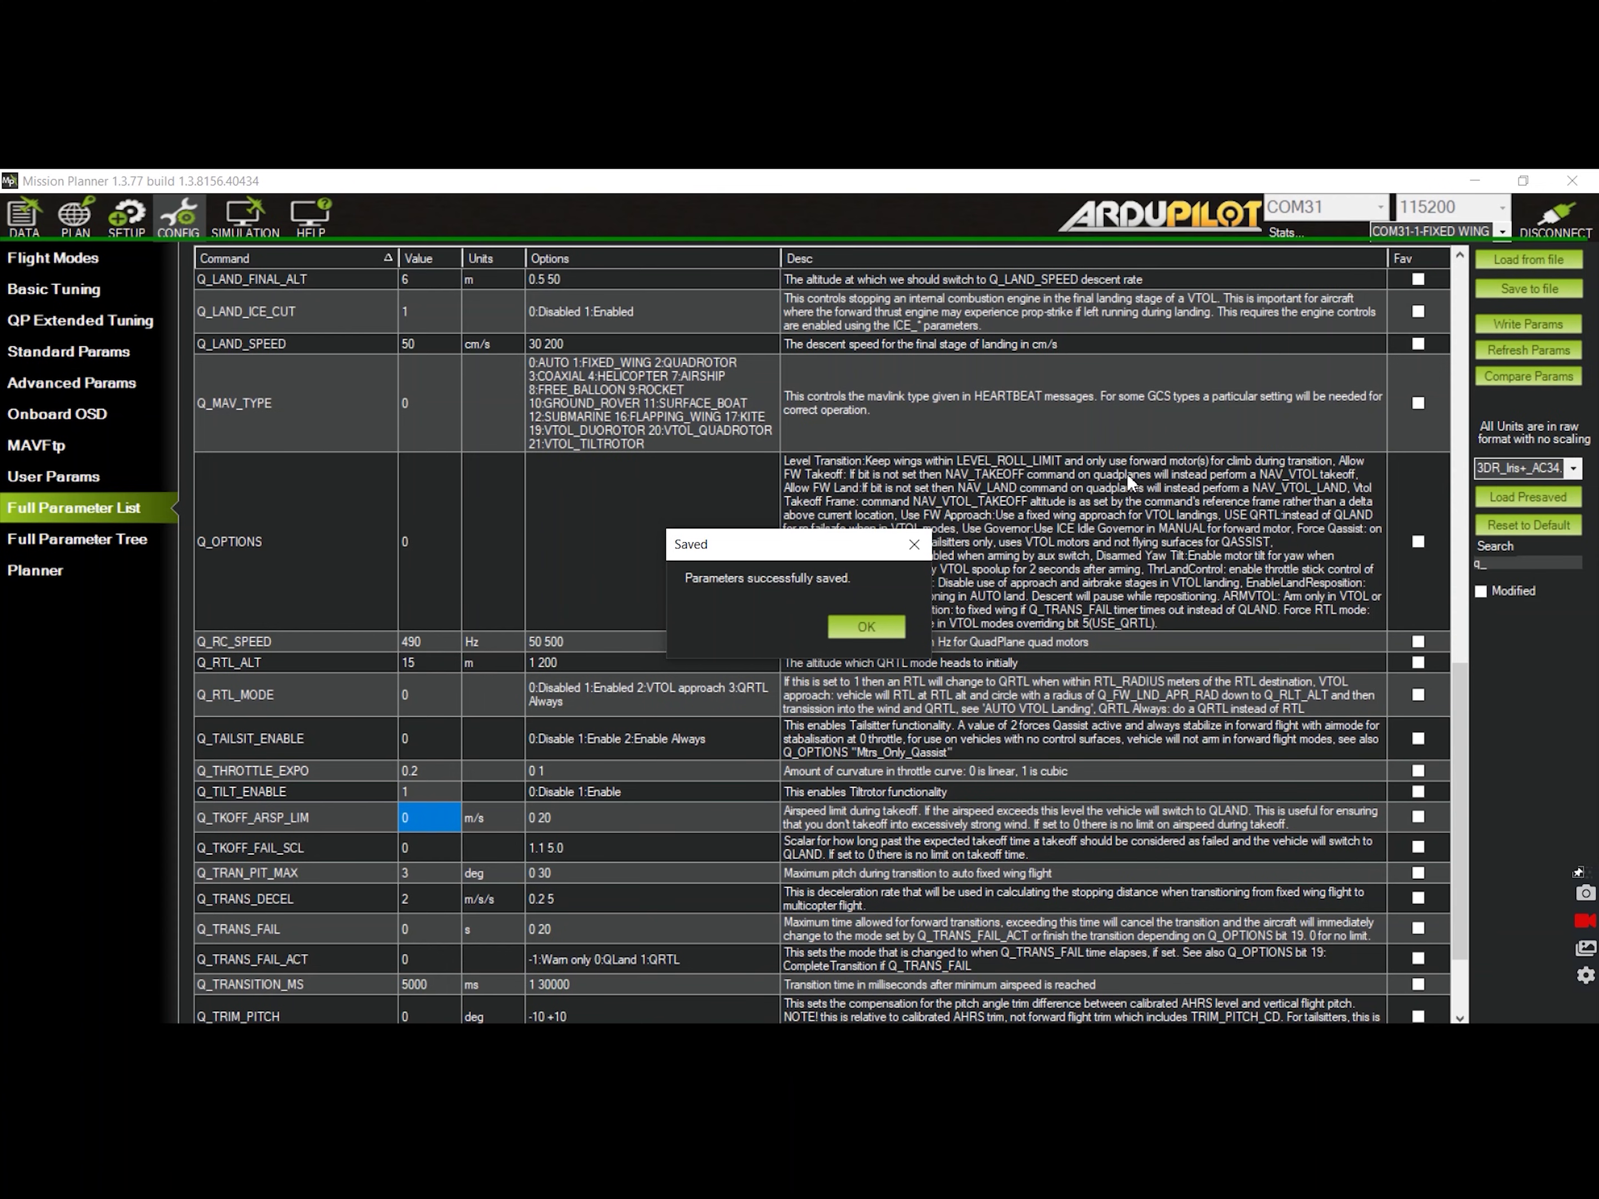
click(858, 629)
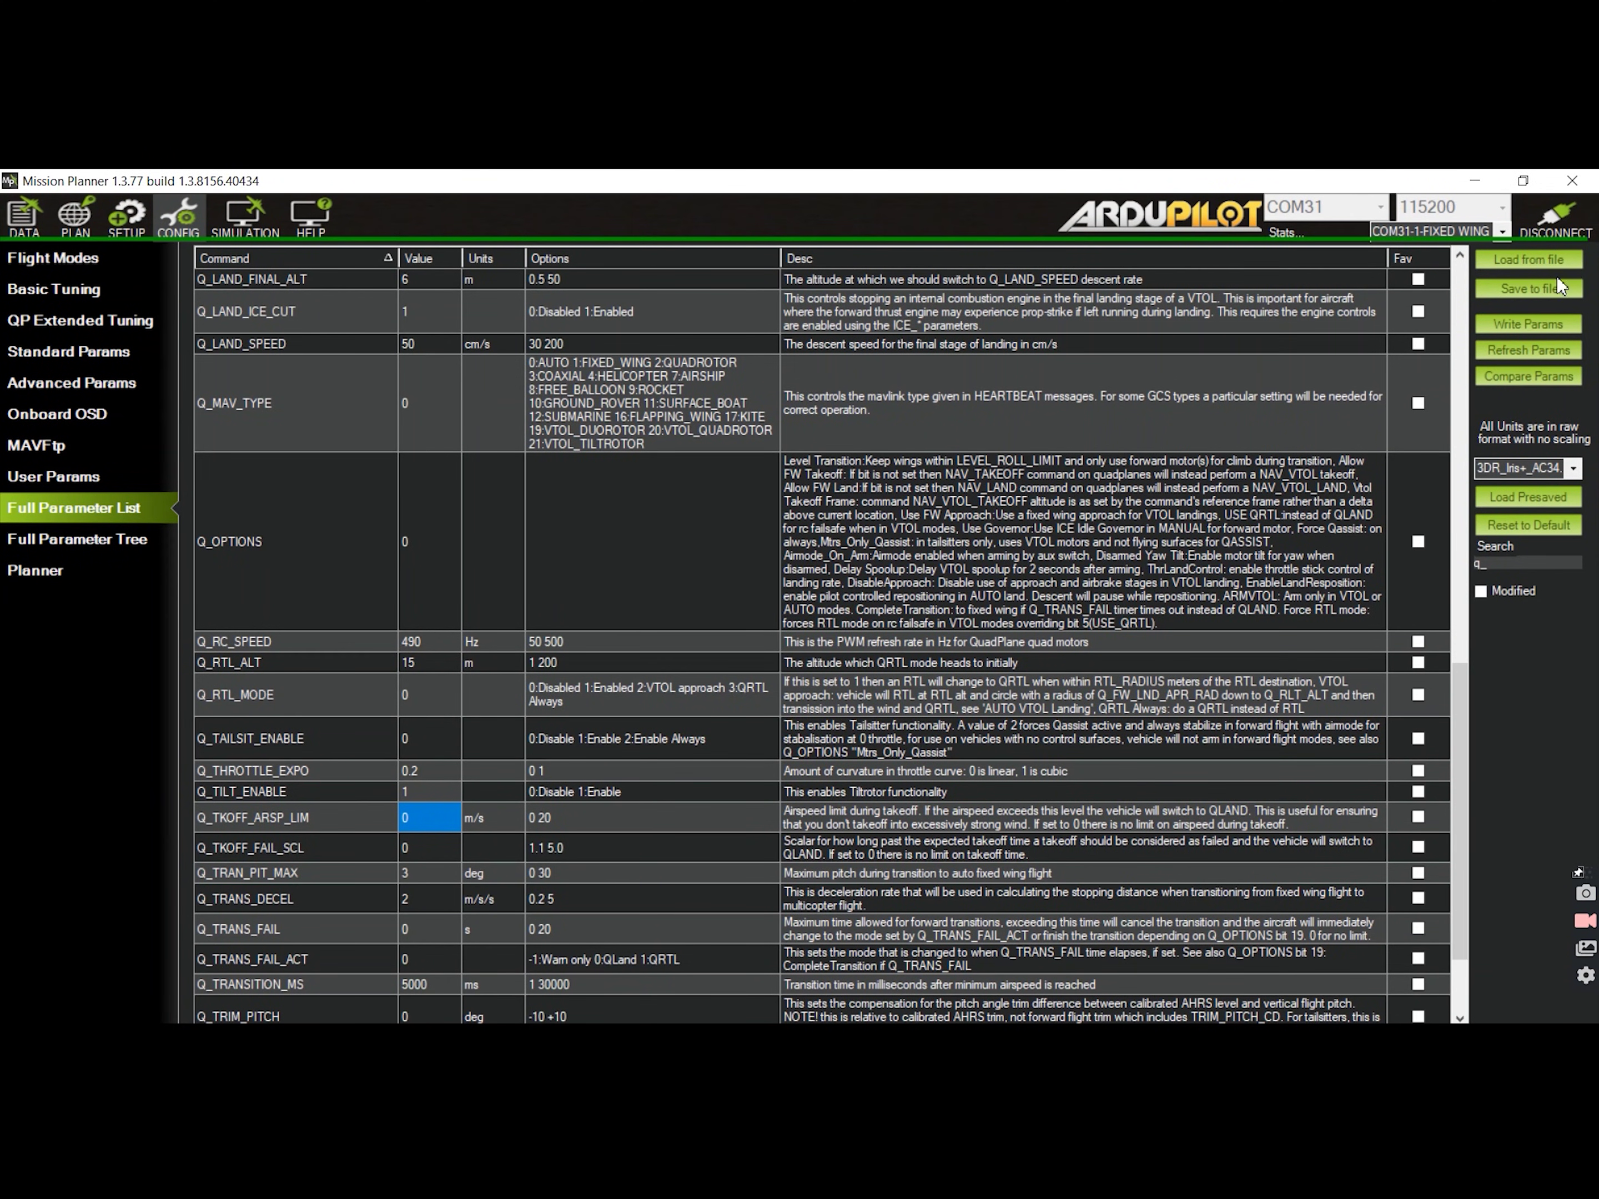
click(1529, 350)
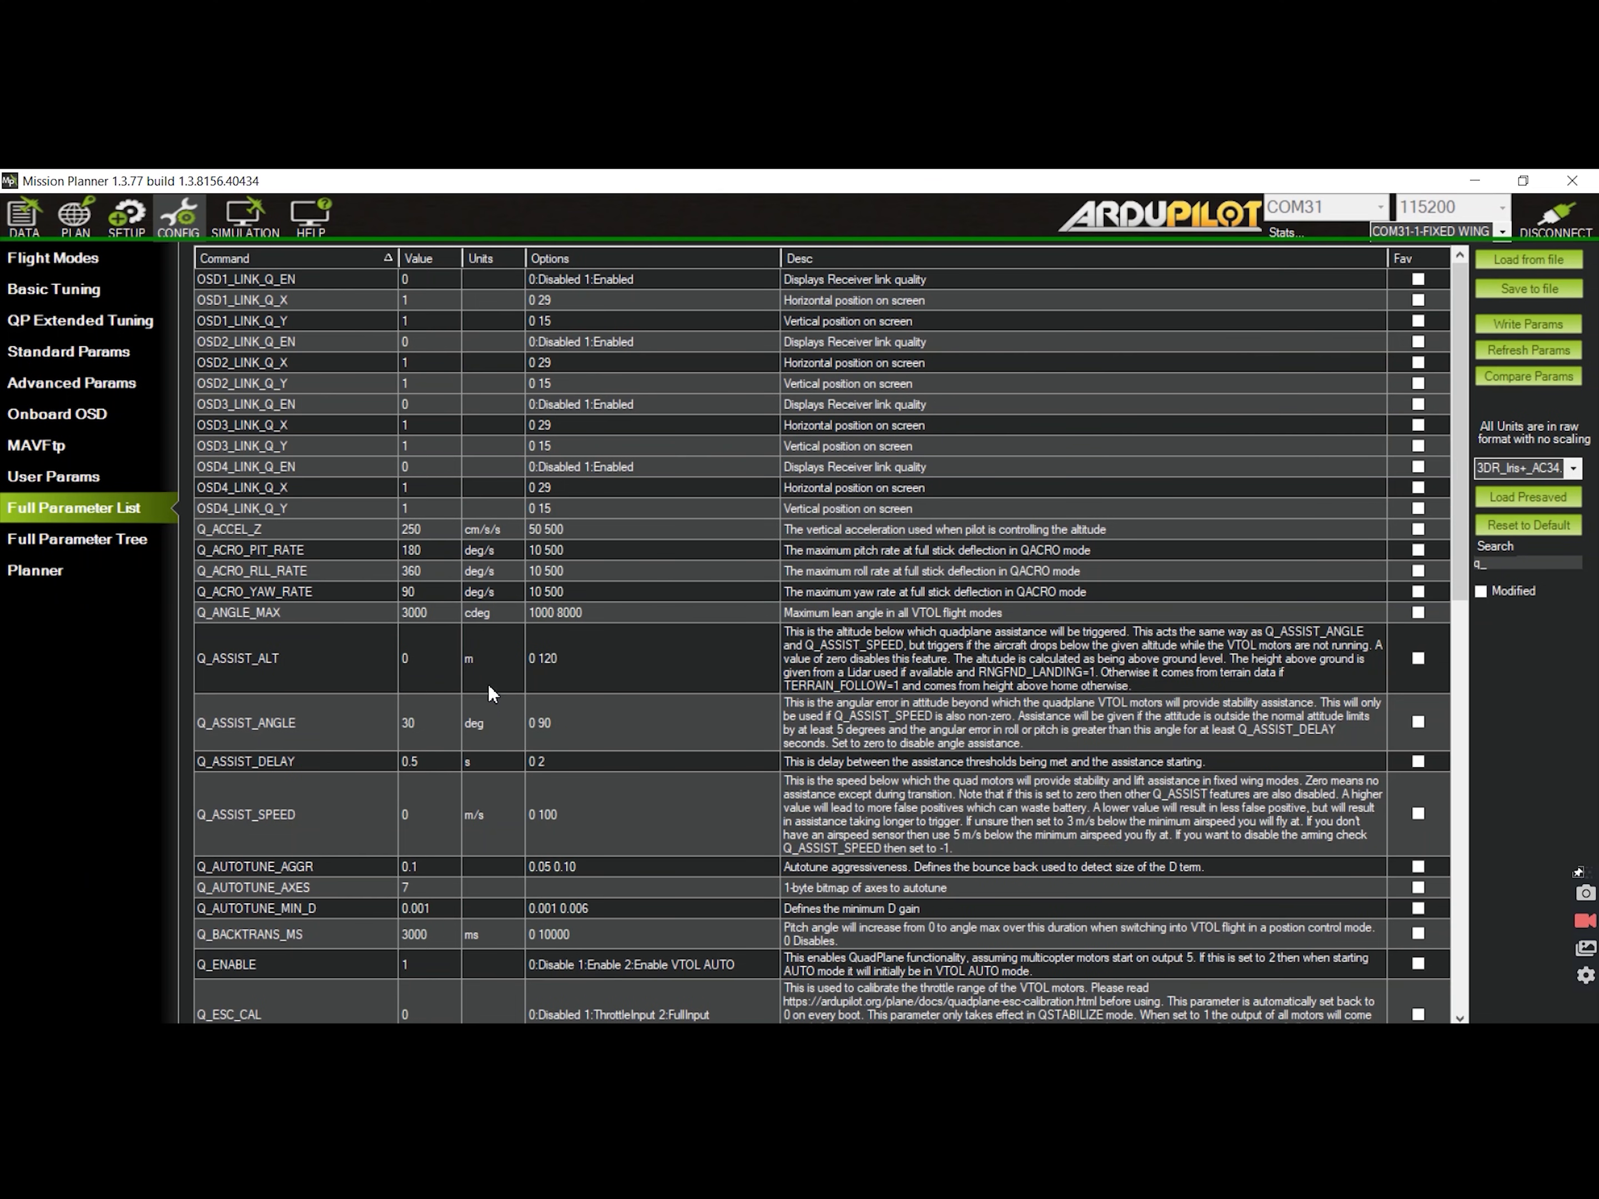
Examine the Q_TILT parameters from Q_TILT_FIX_ANGLE to Q_TILT_YAW_ANGLE.
scroll(487, 682, down, 7)
scroll(490, 691, down, 10)
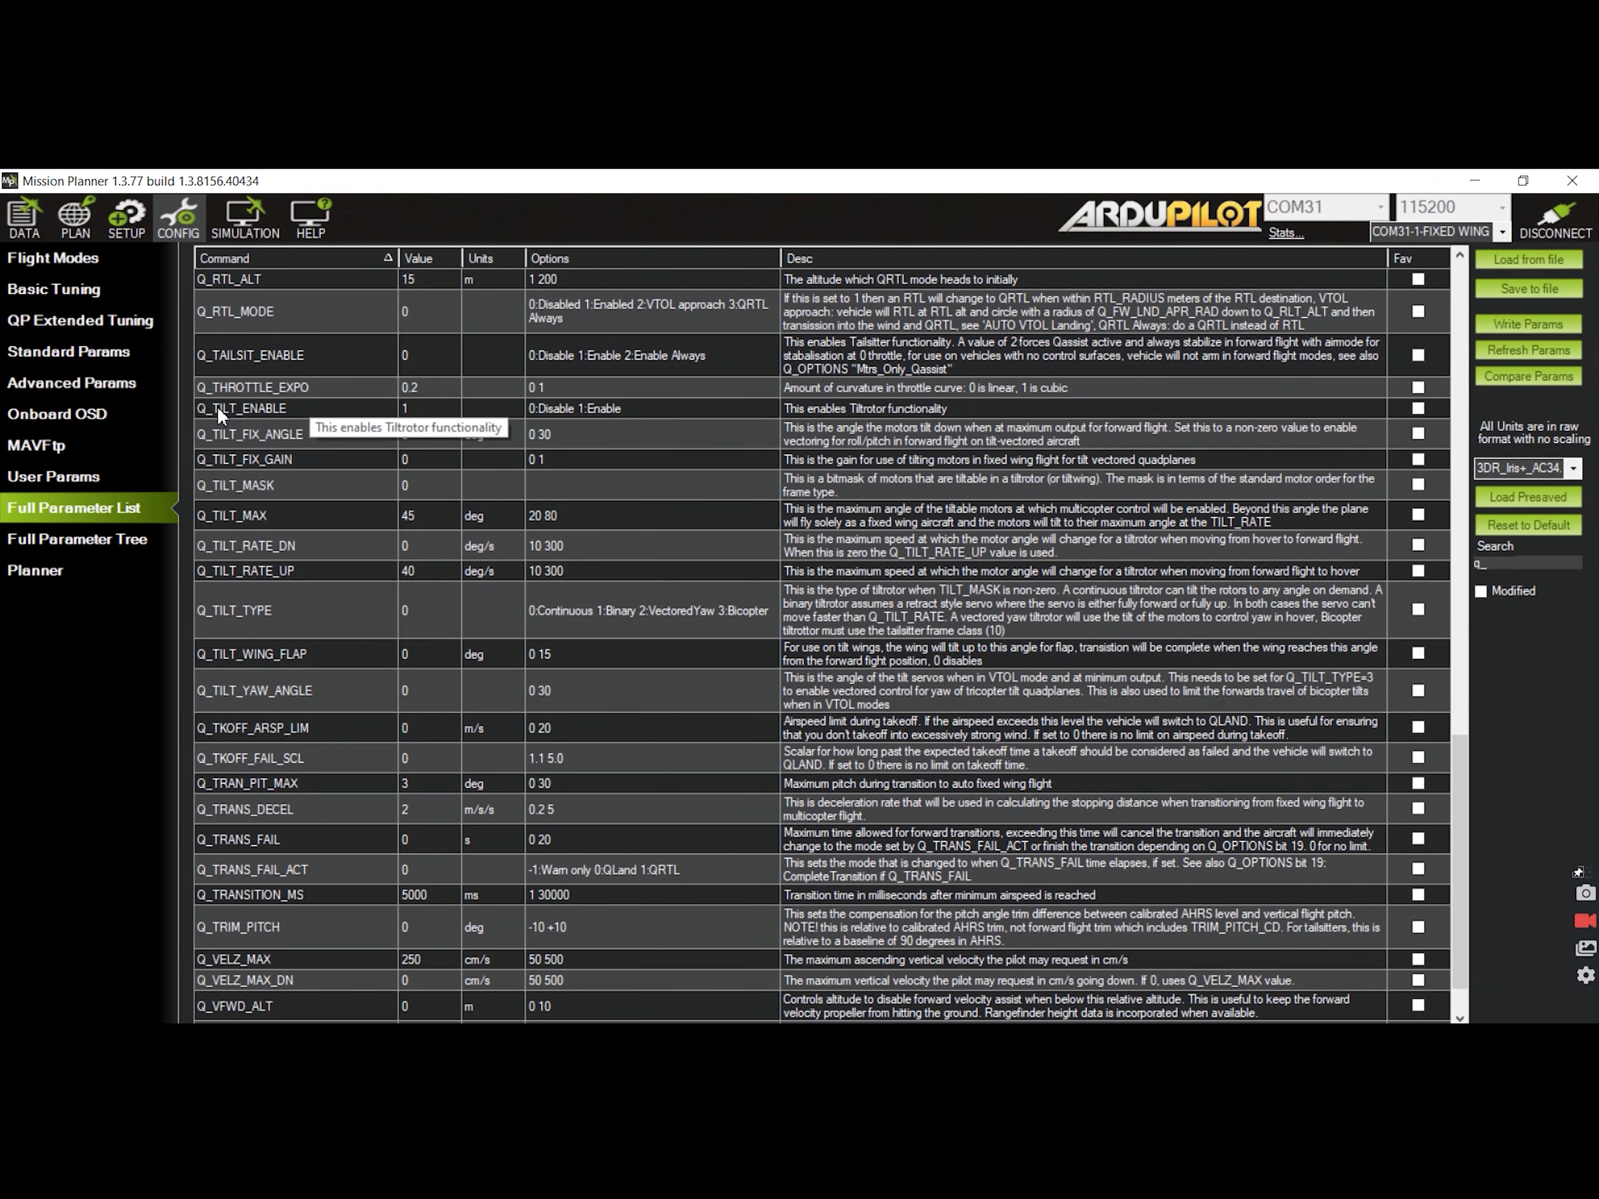
click(222, 427)
key(Down)
key(Down)
key(Down)
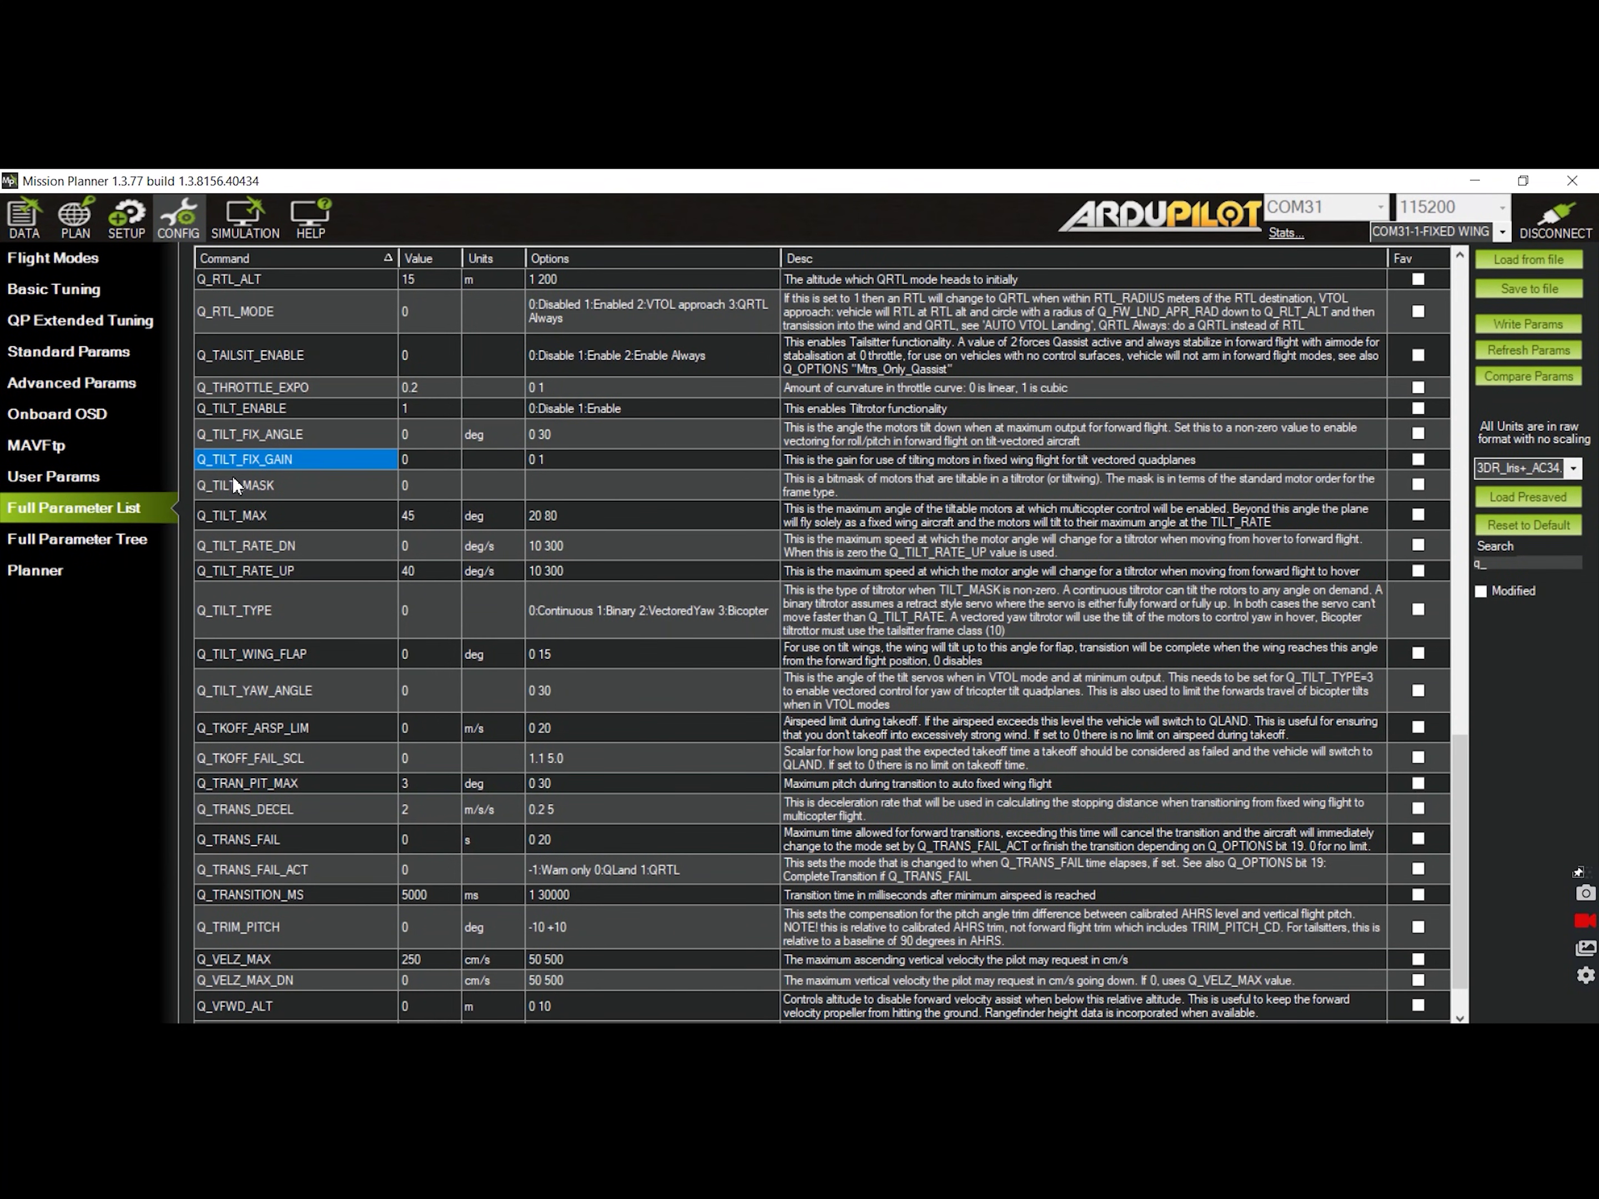
key(Down)
key(Down)
key(Down)
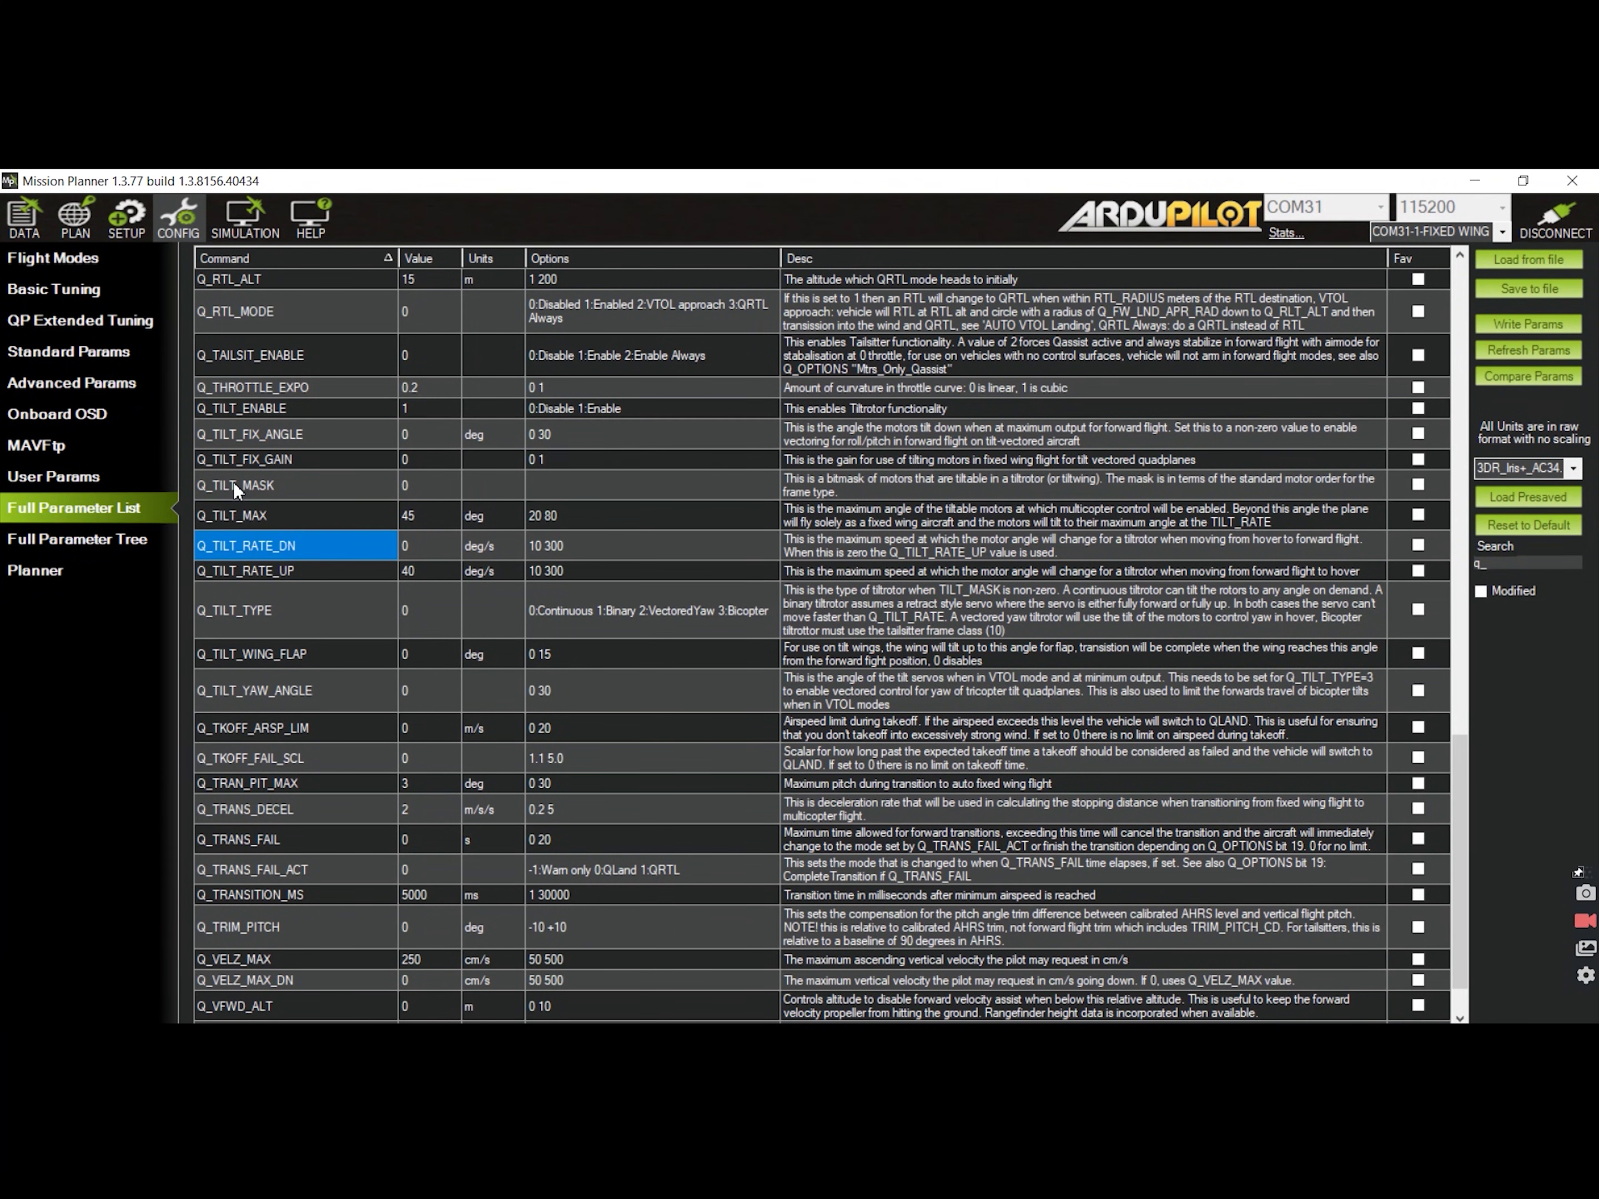
key(Down)
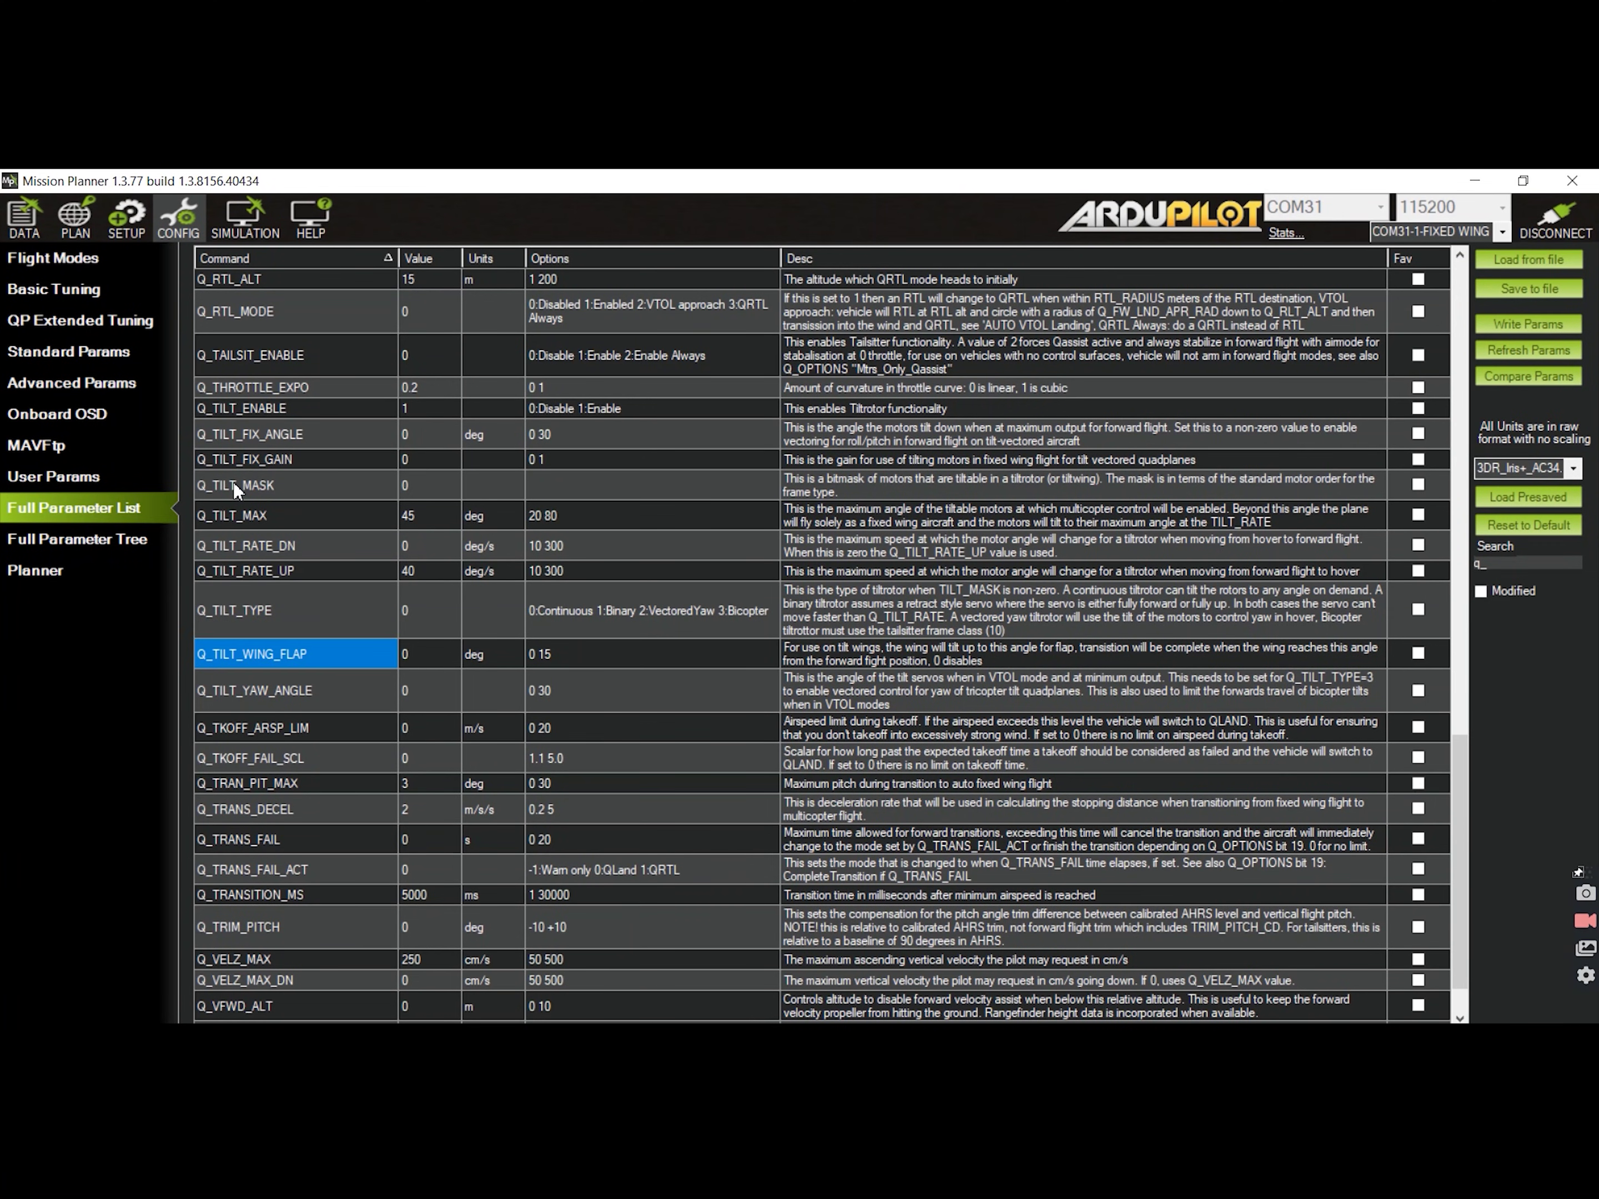
key(Down)
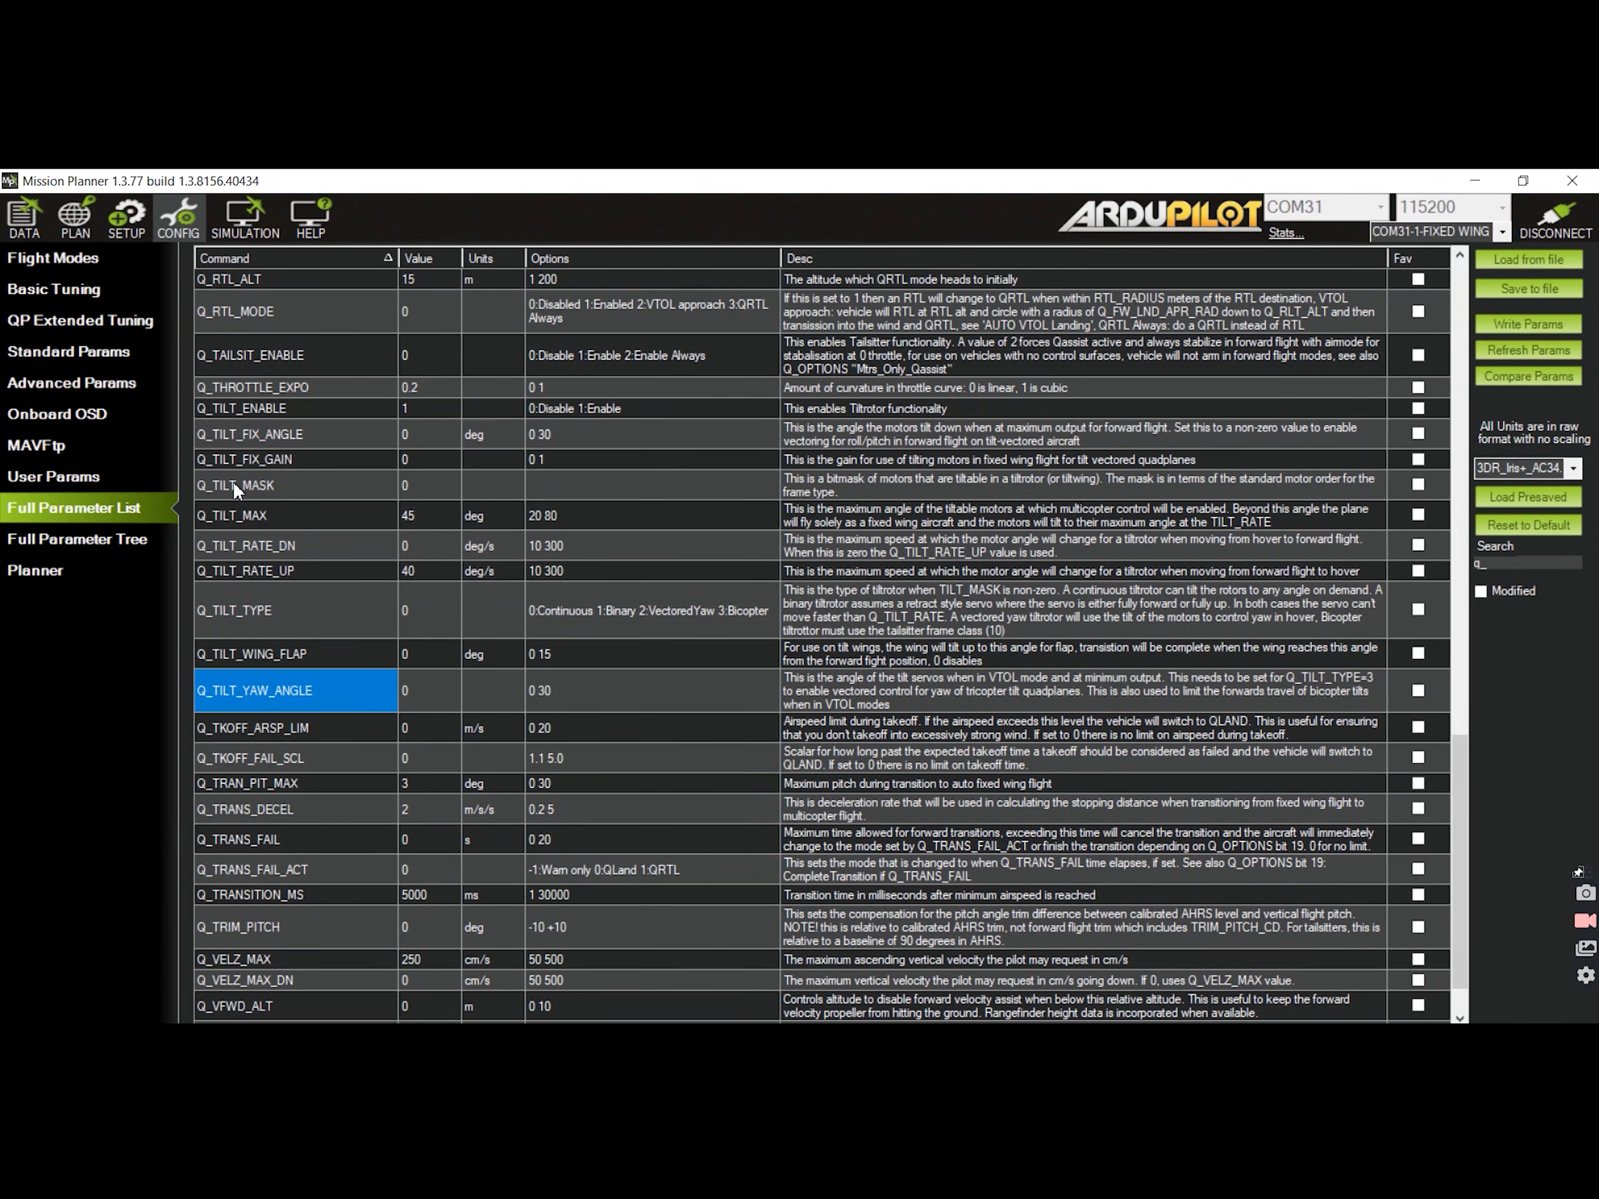
Set Q_TILT_TYPE to 2 for VectoredYaw and write the parameters.
click(289, 611)
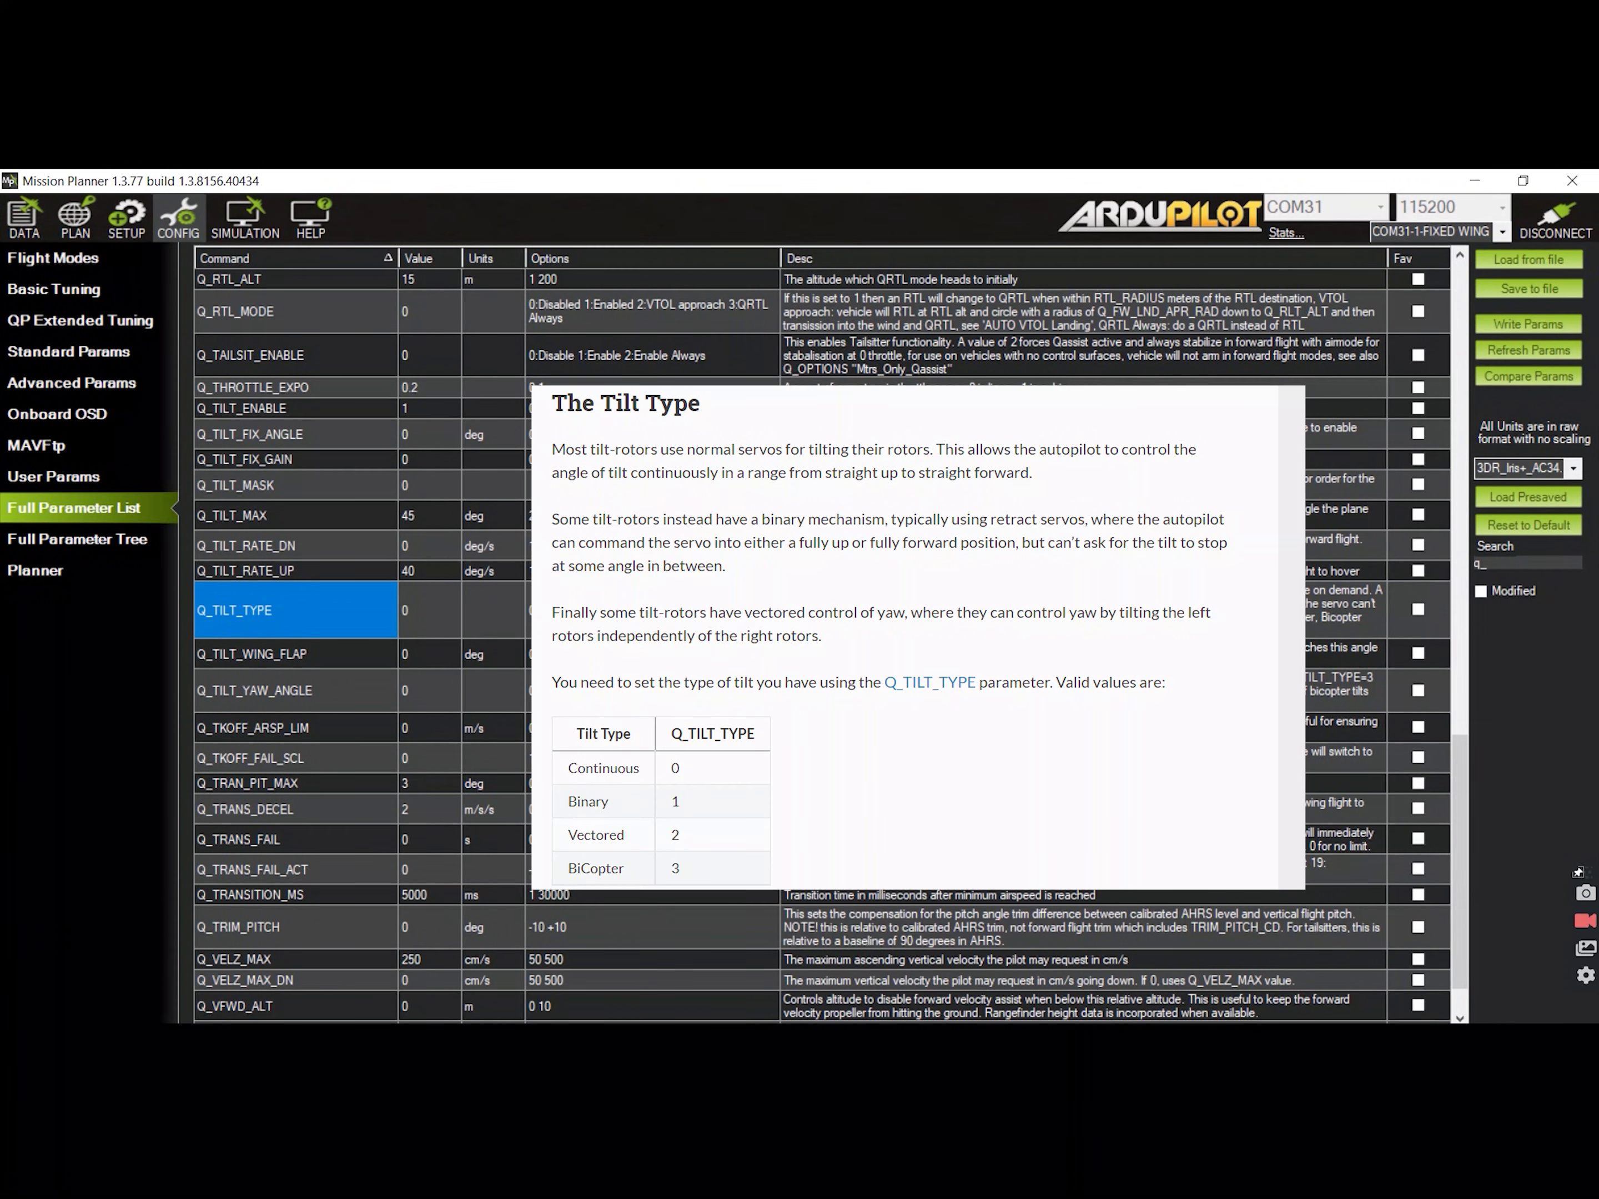
click(421, 614)
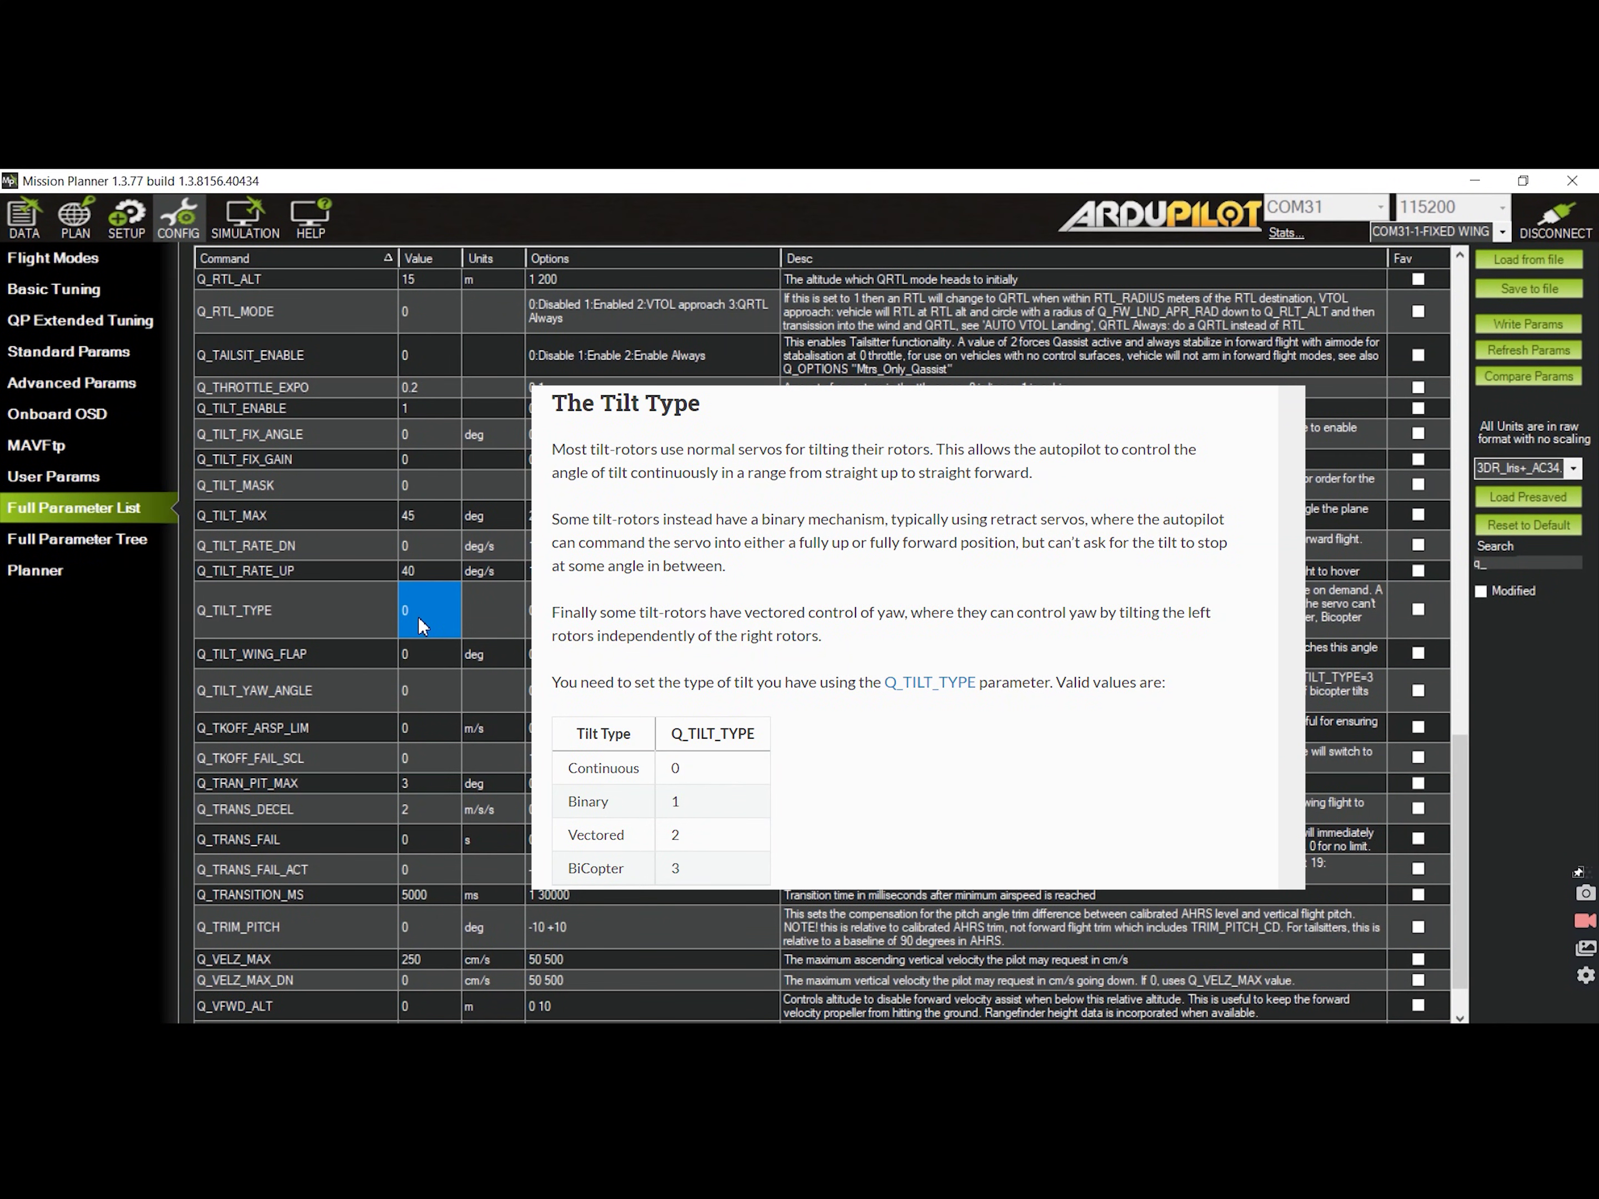
text(2)
key(Return)
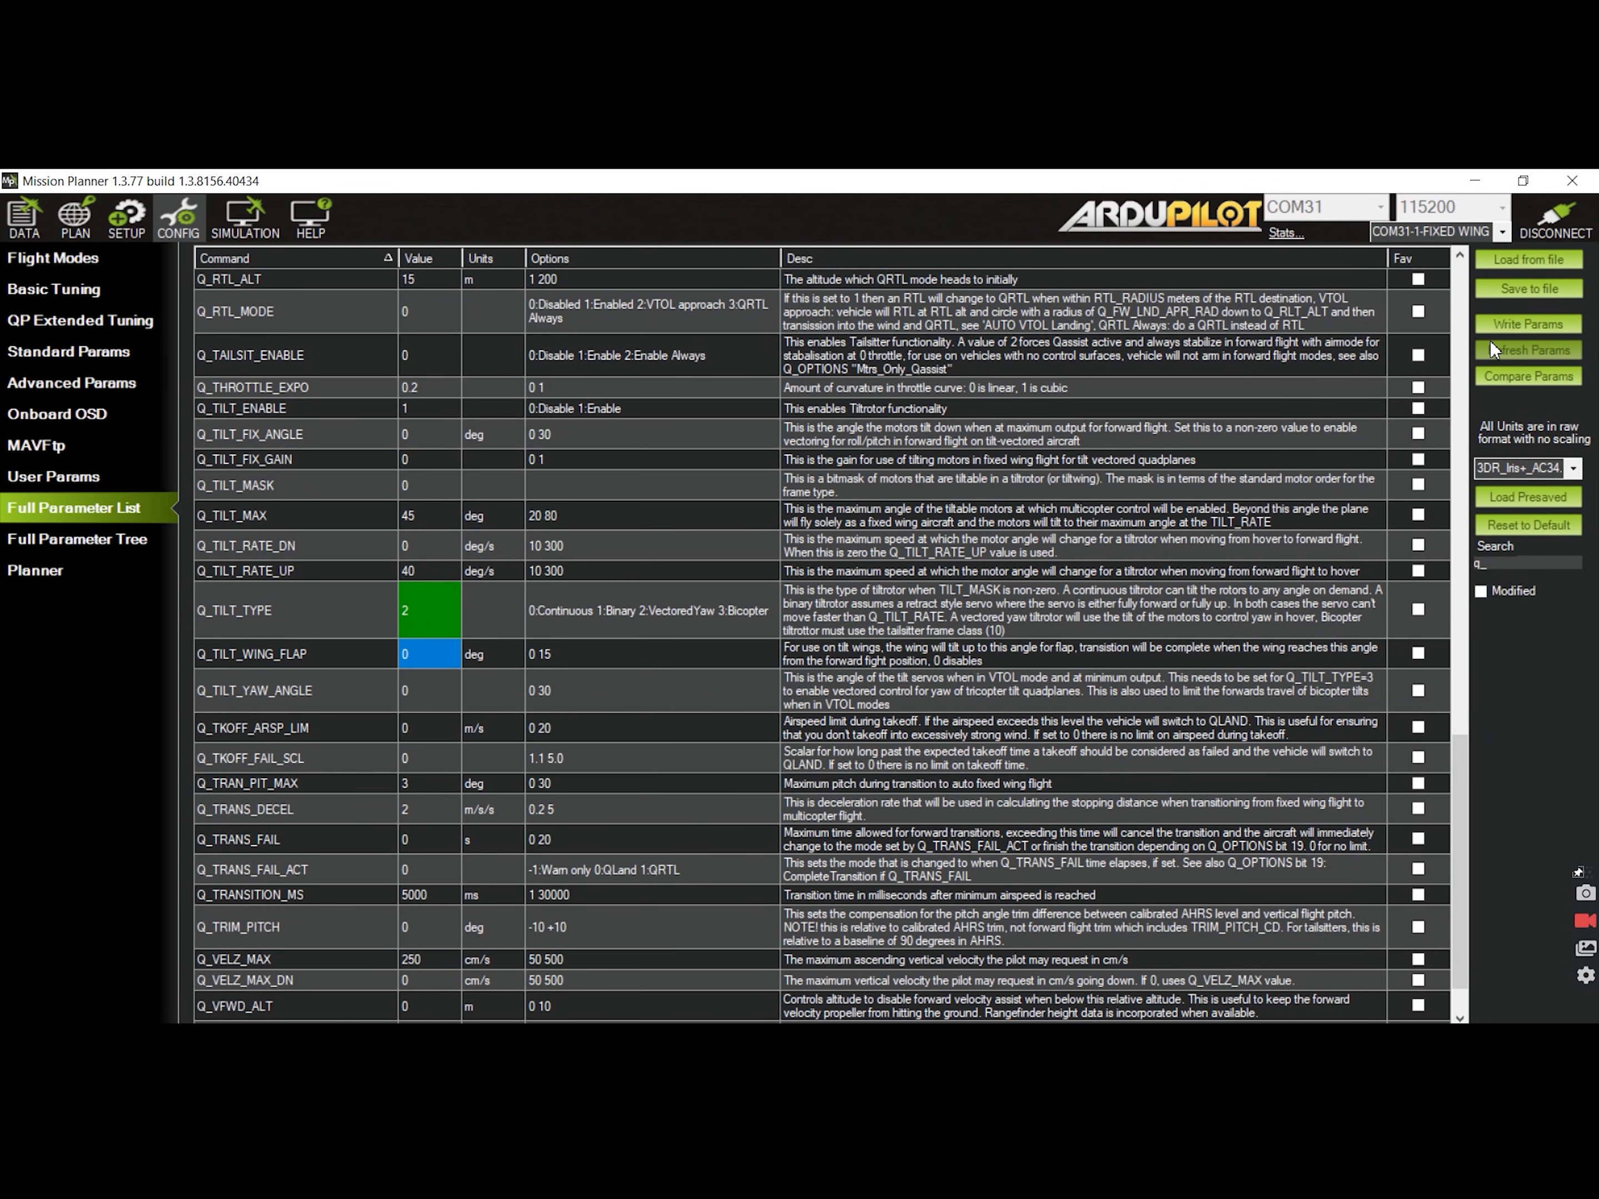
click(1503, 323)
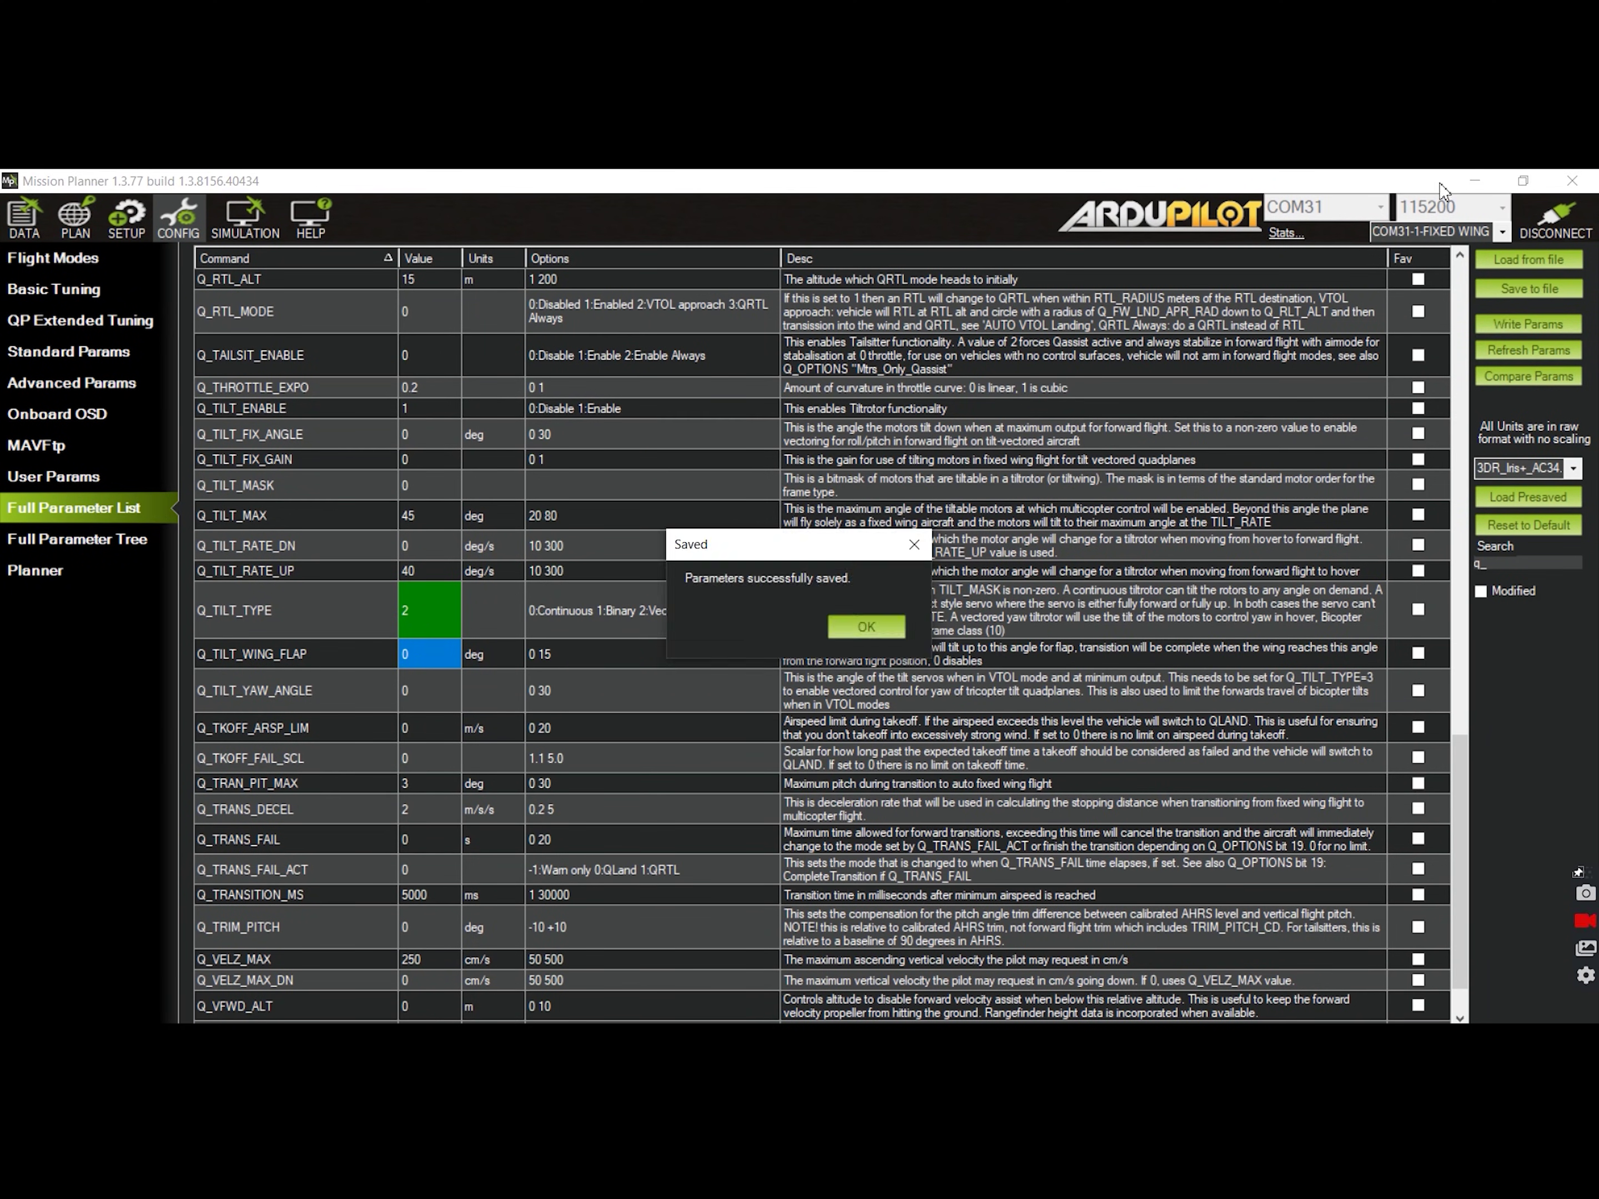
click(889, 631)
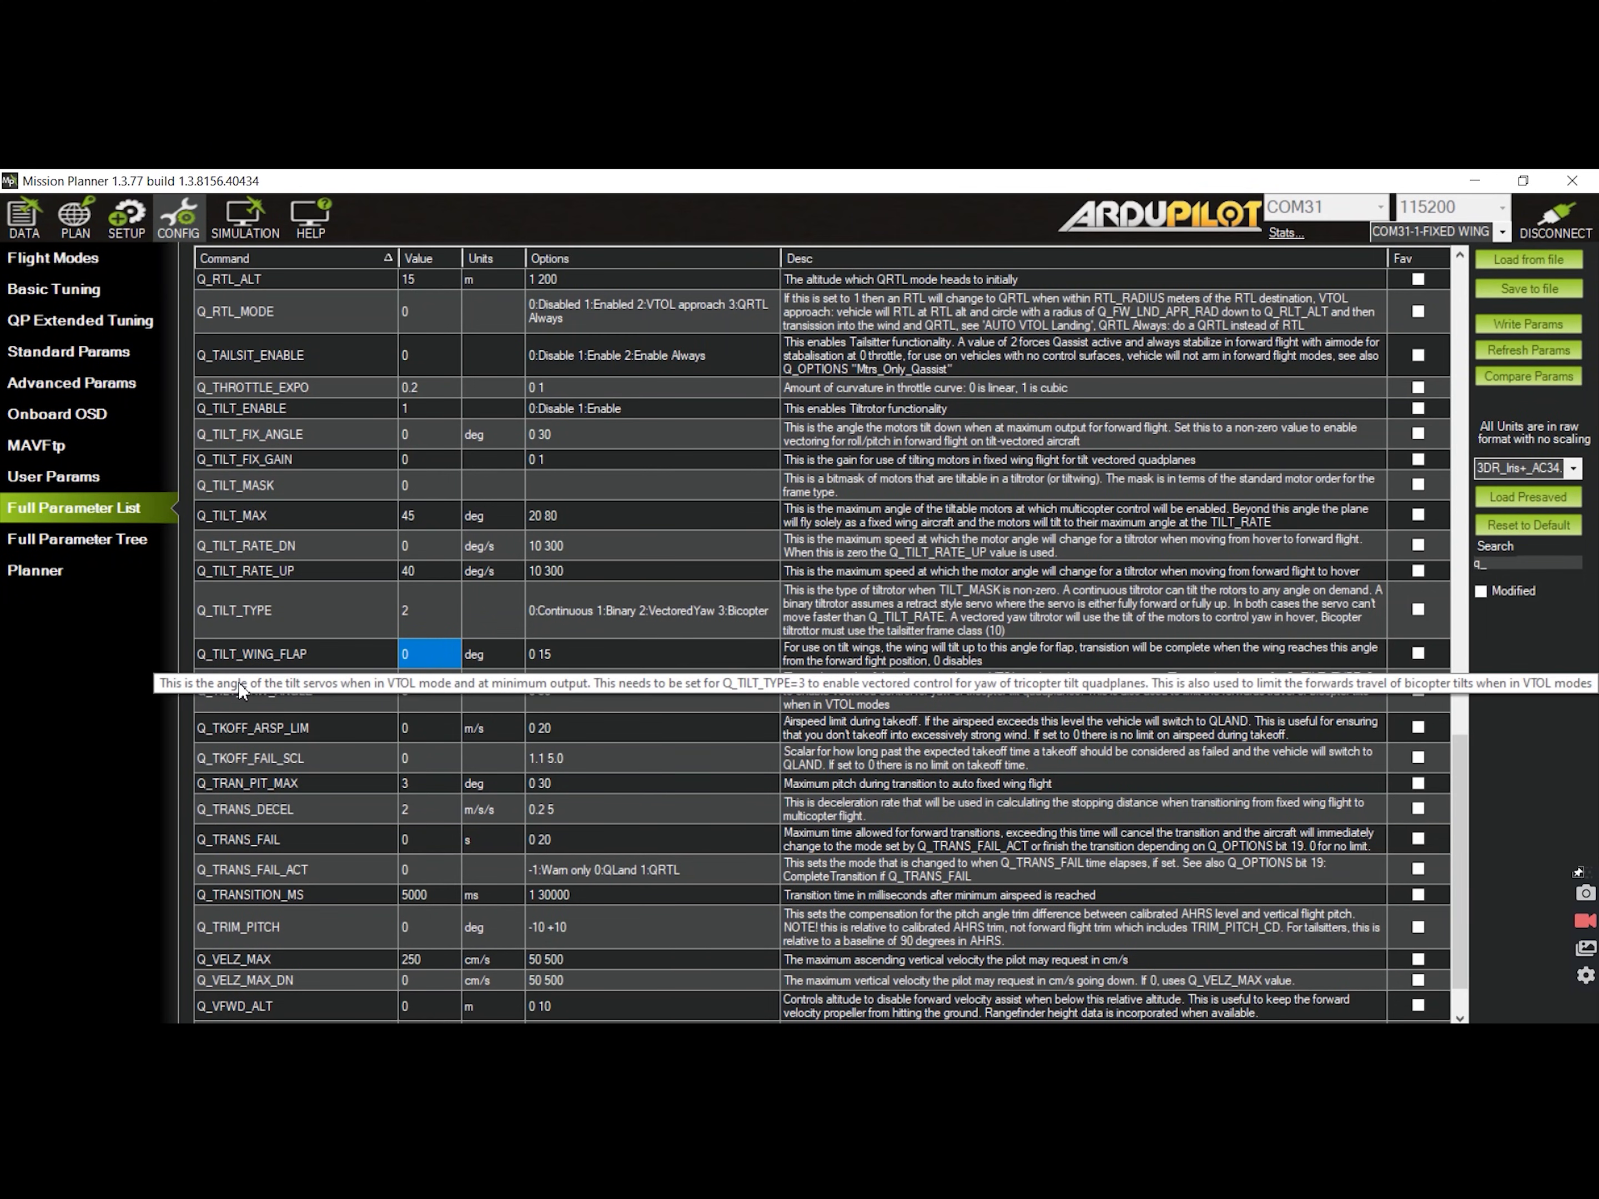
Refresh the parameters and locate the Q_TILT group in the q_ list again.
click(1530, 355)
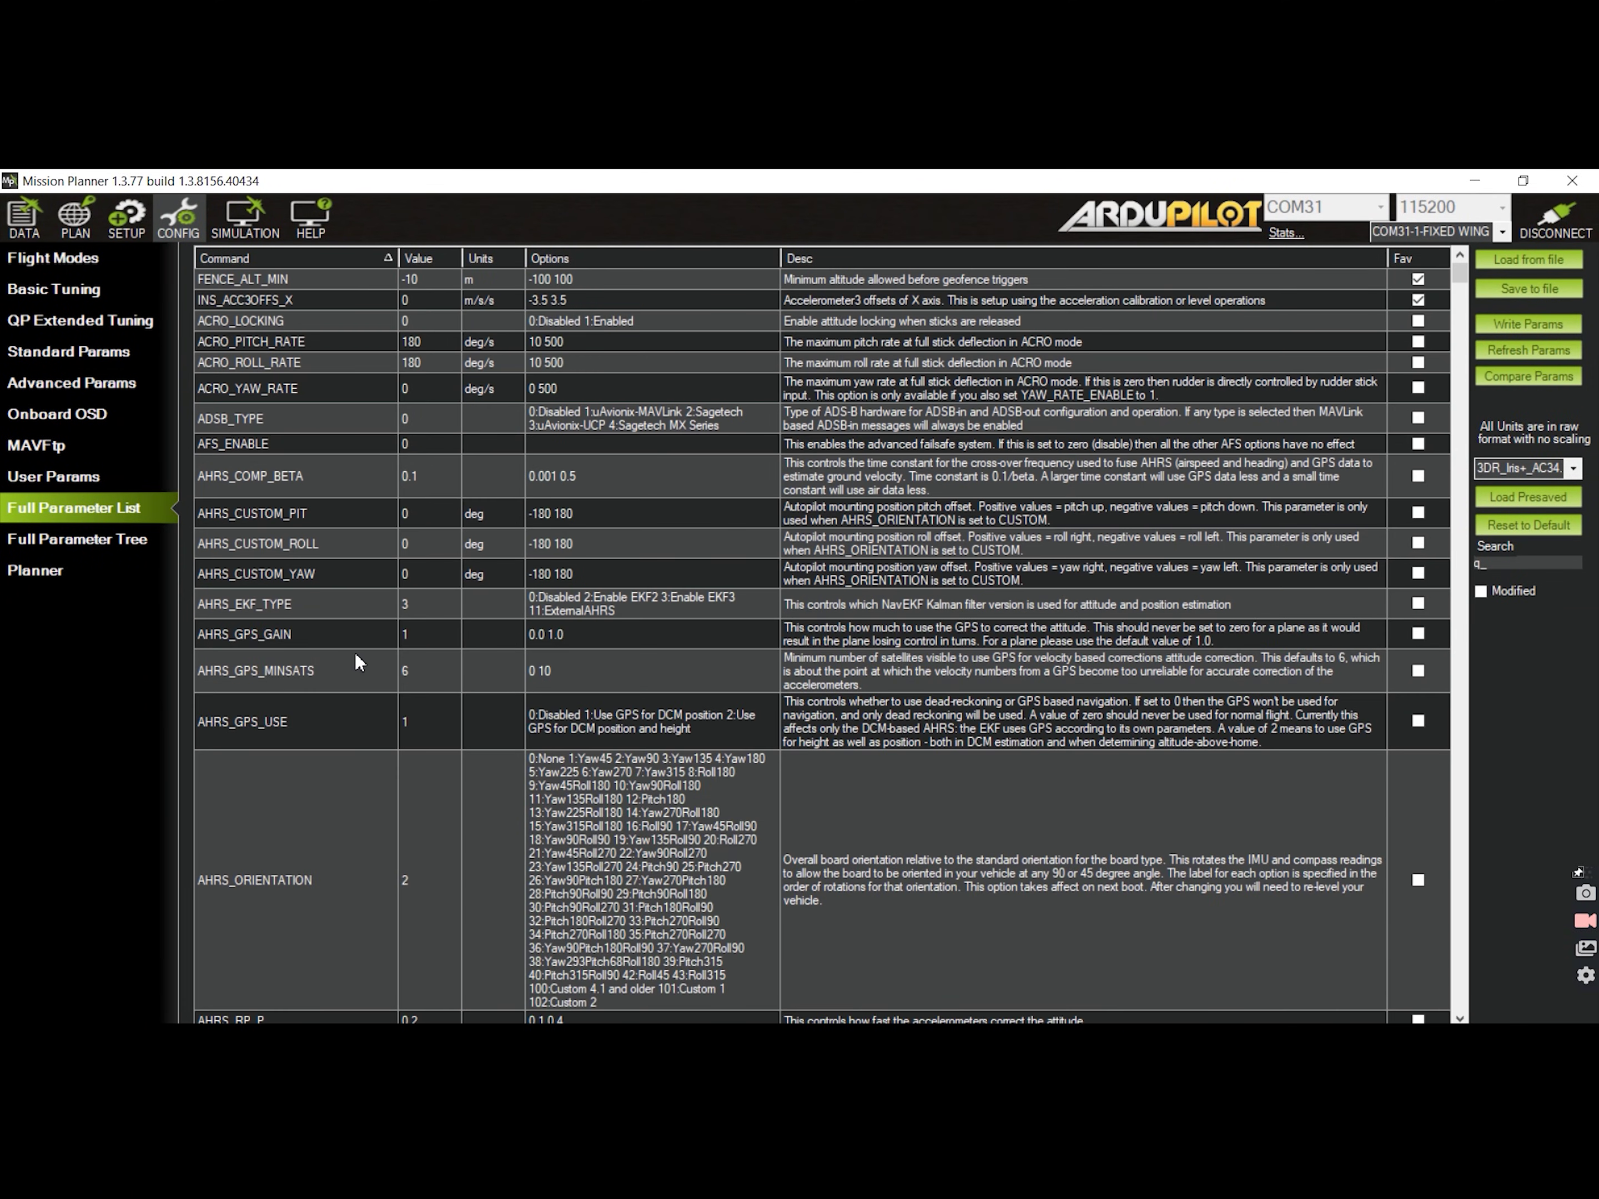
scroll(354, 651, down, 4)
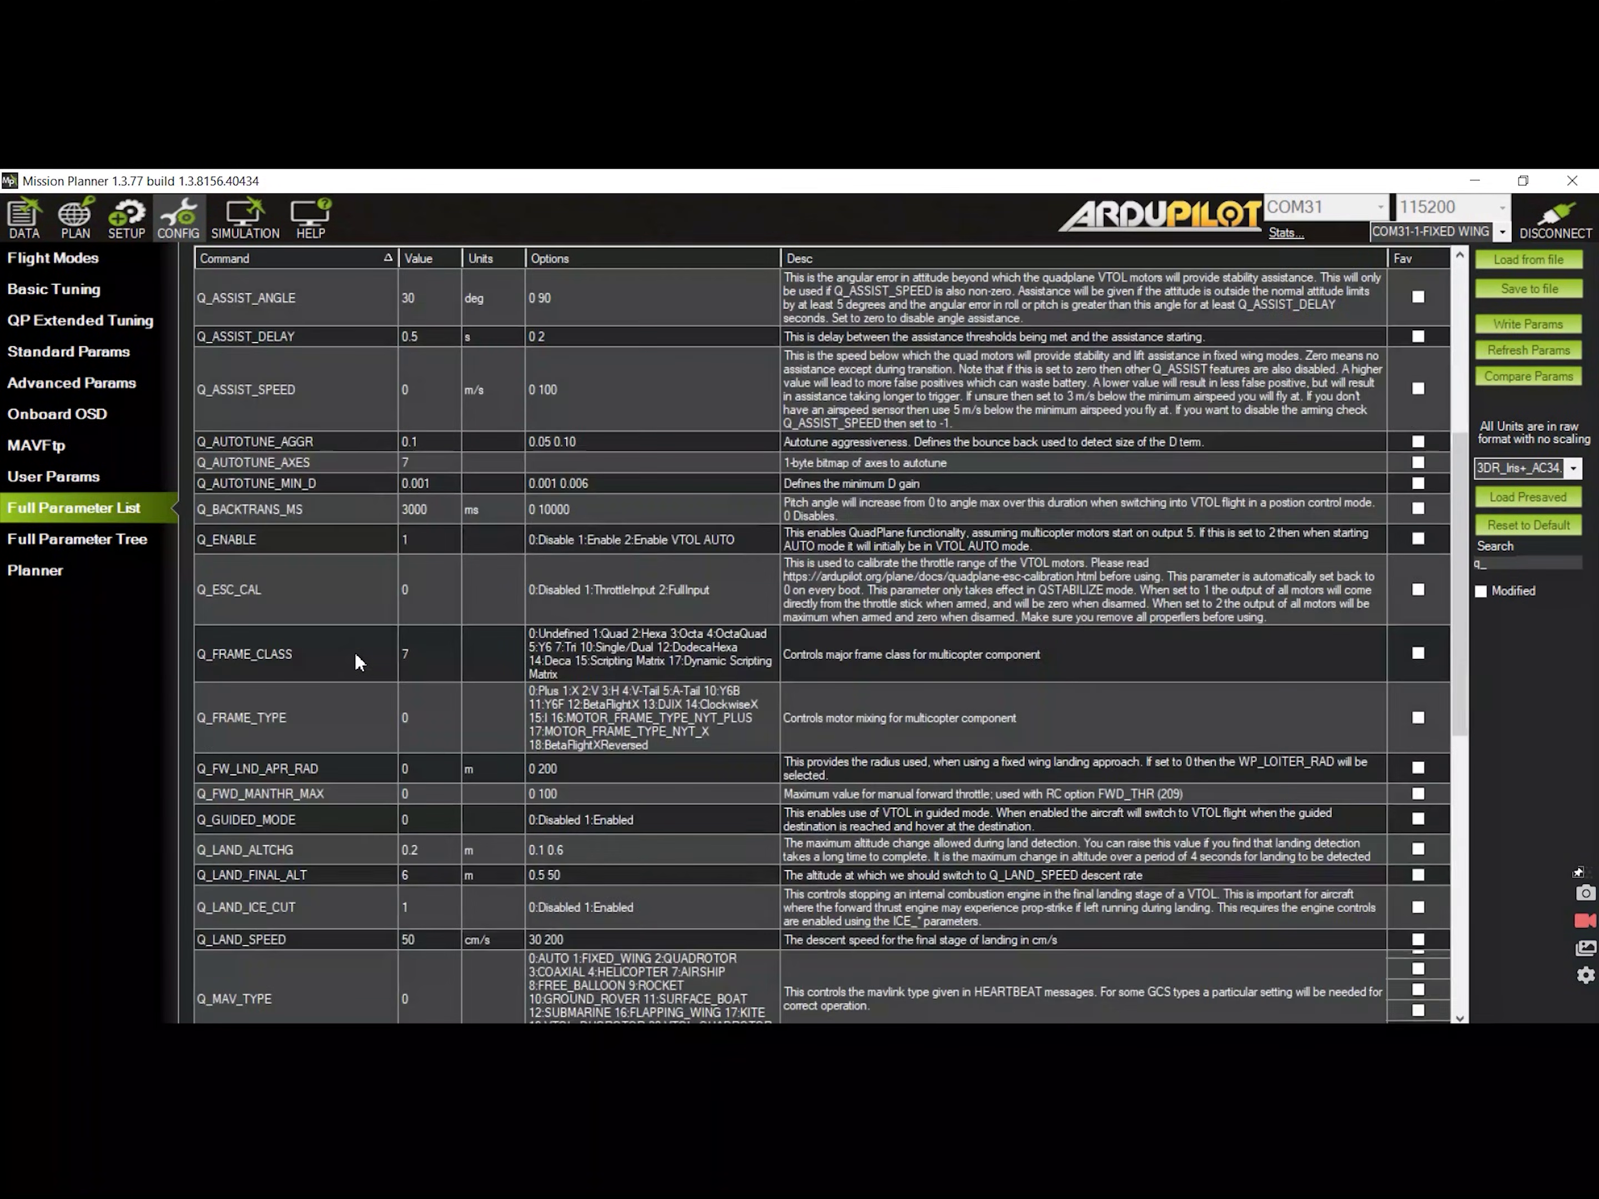
scroll(355, 651, down, 3)
scroll(354, 651, down, 4)
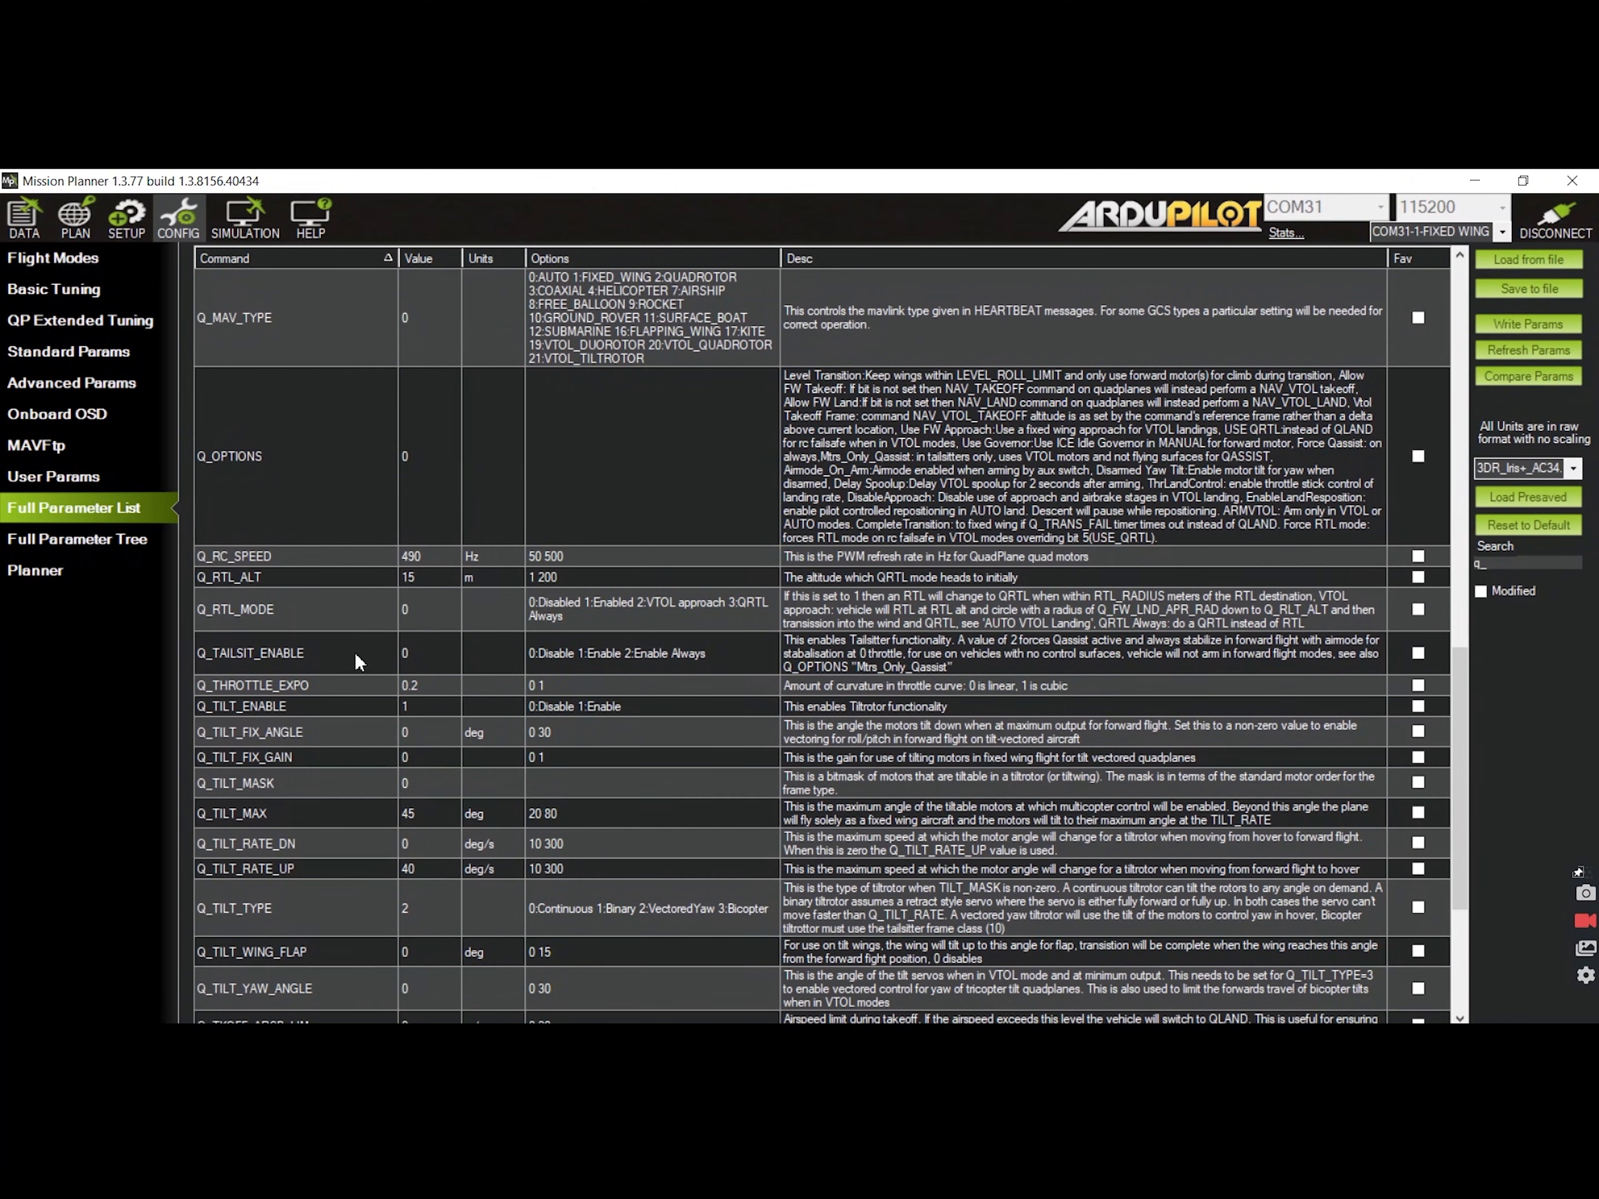
Set Q_TILT_MASK to 3, write the parameters to the autopilot and refresh the list.
click(427, 781)
text(3)
key(Return)
click(1517, 326)
key(Return)
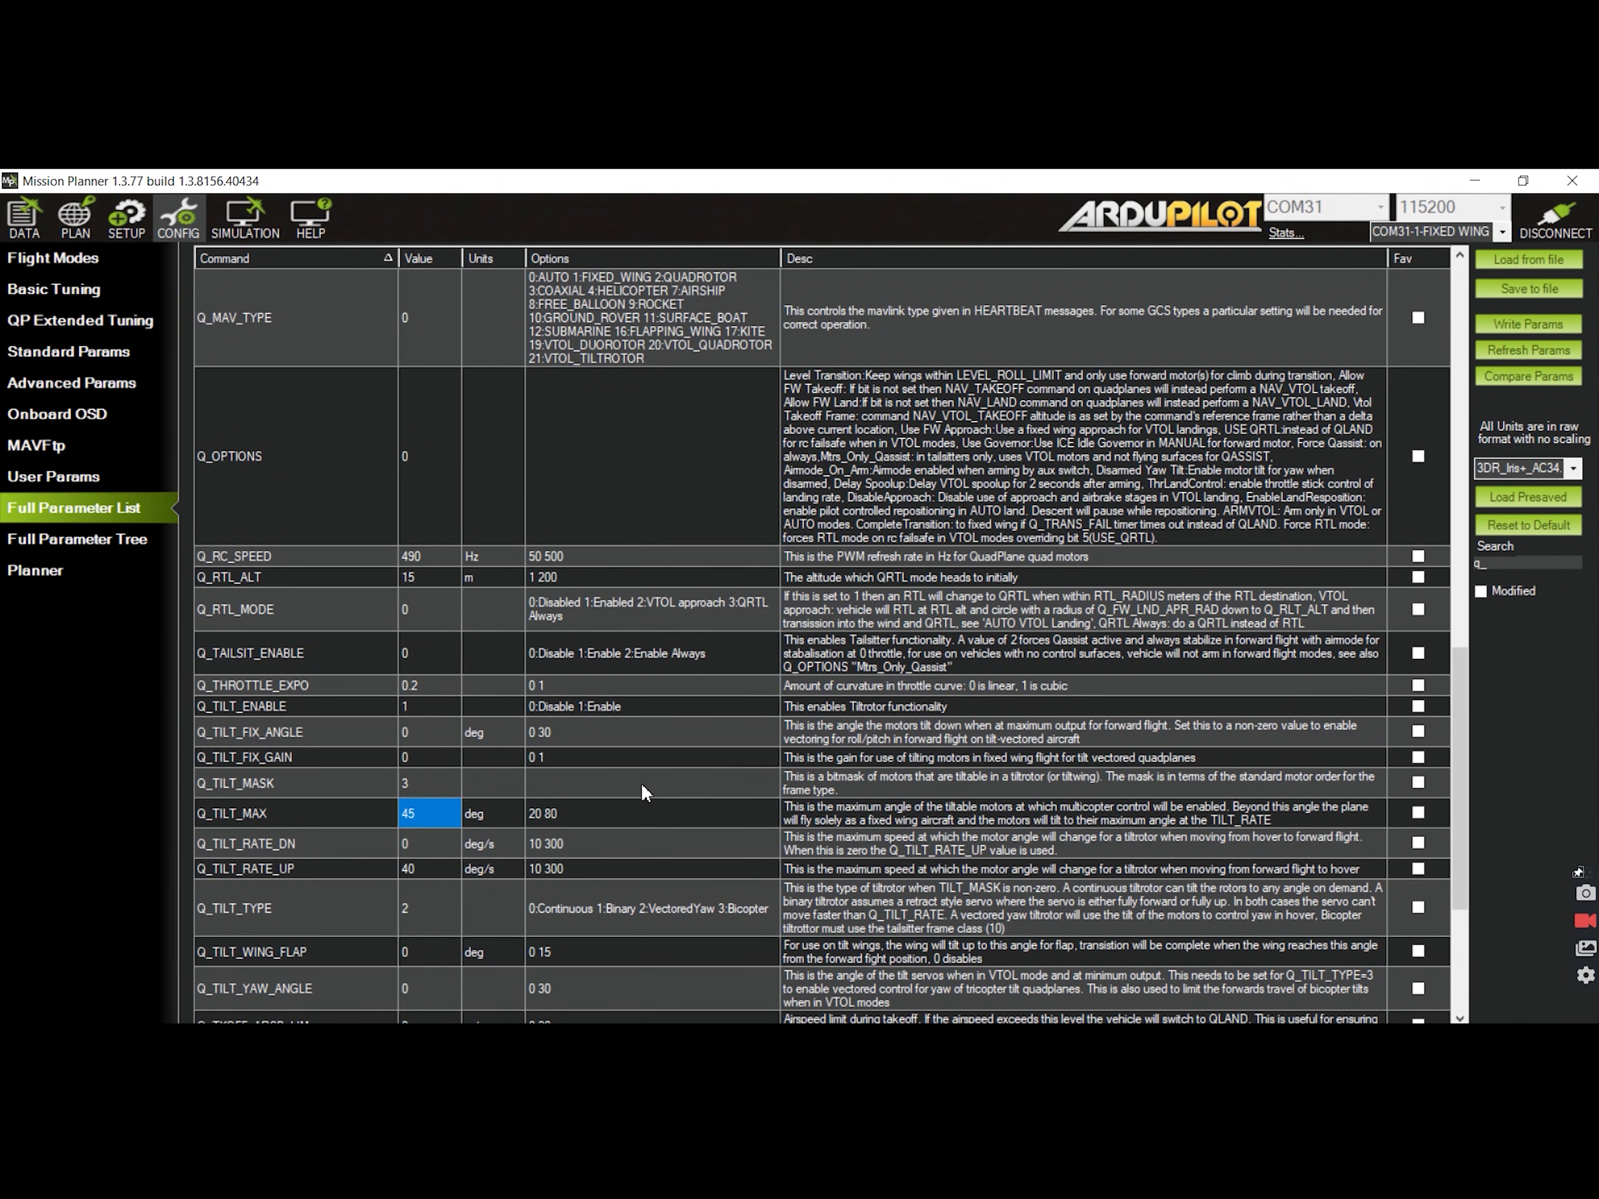
scroll(641, 782, down, 1)
click(1521, 350)
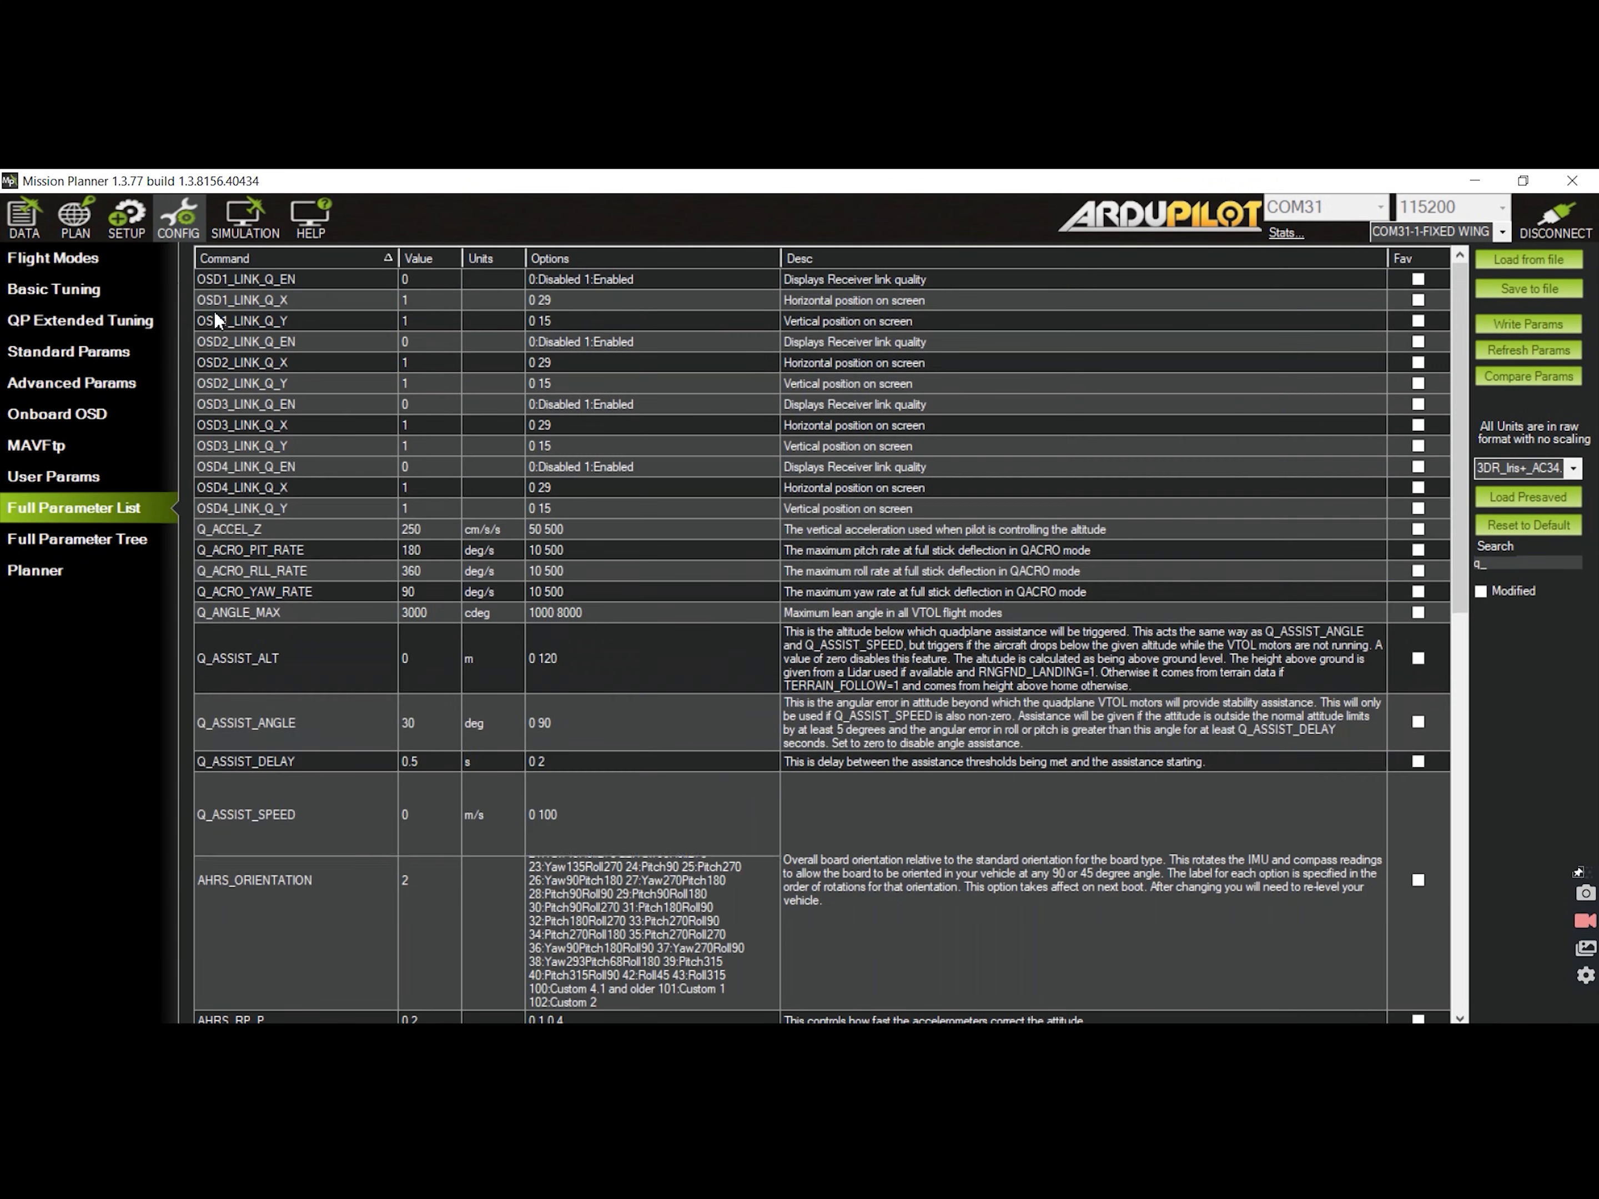
In the flight mode setup, assign QSTABILIZE to Flight Mode 1 and QLOITER to Flight Mode 2.
click(122, 218)
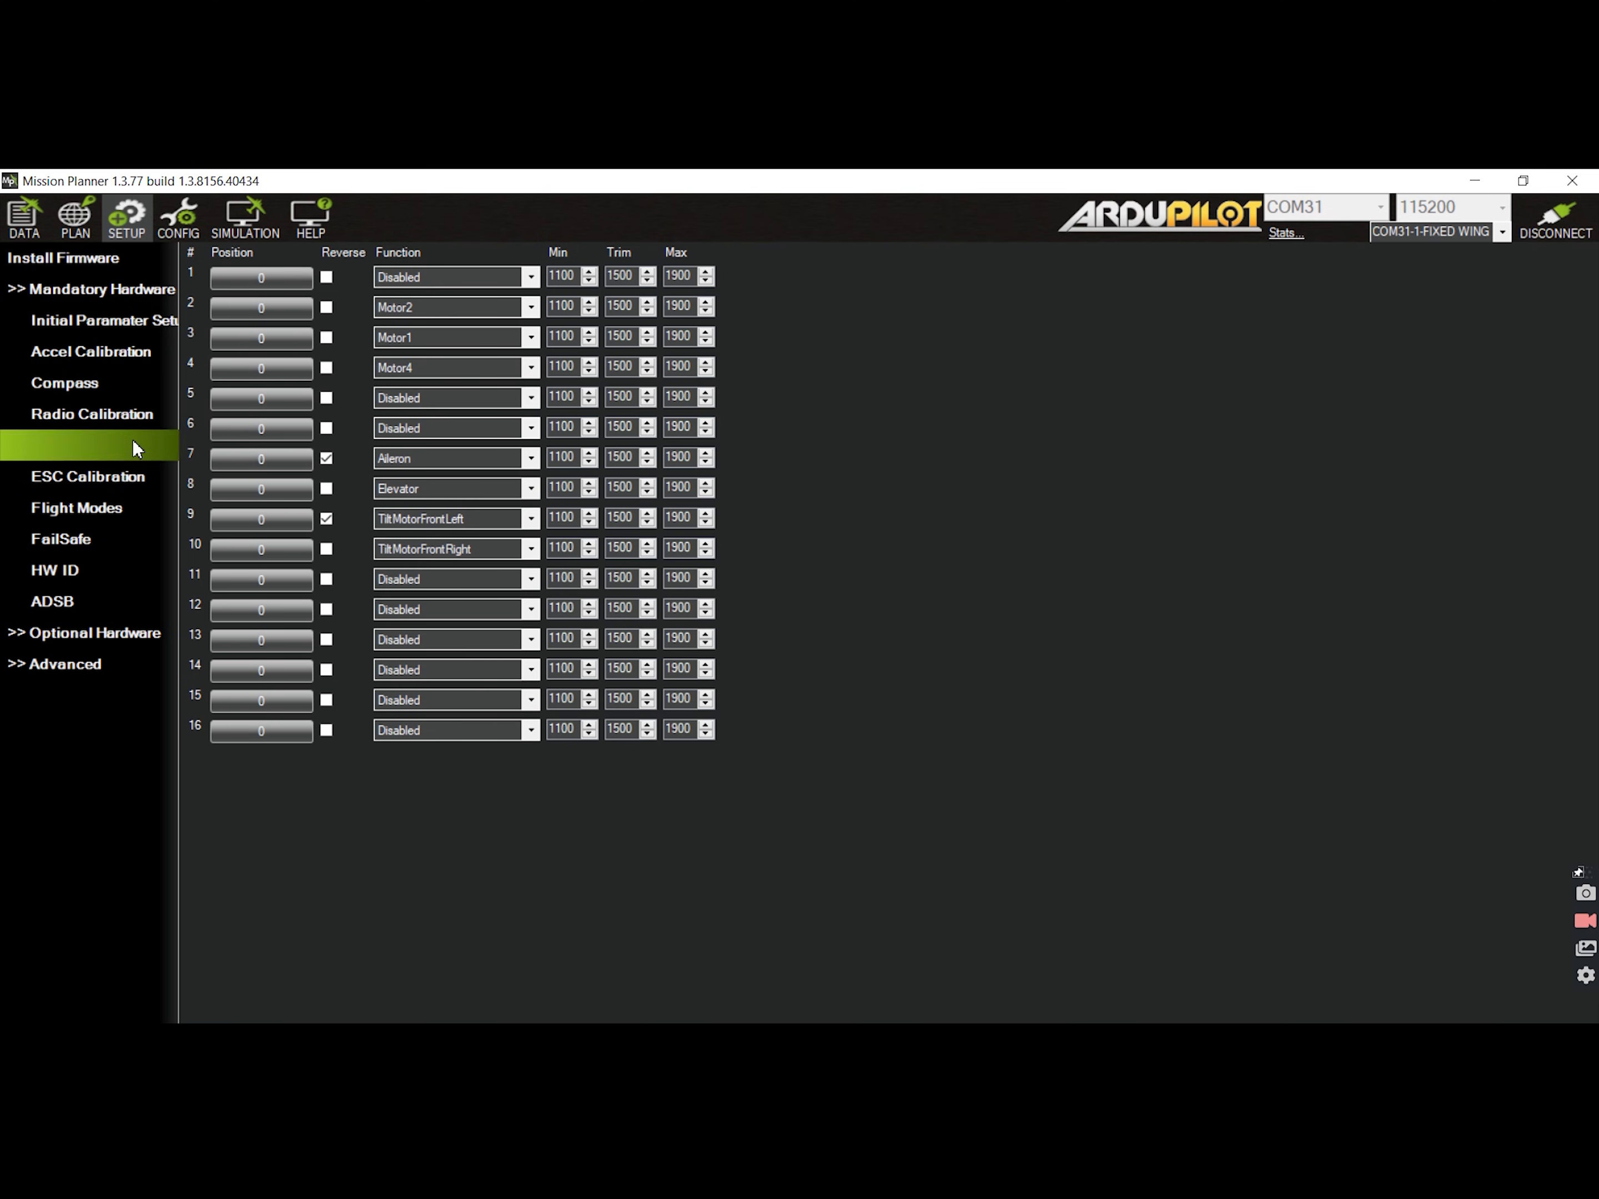
click(113, 507)
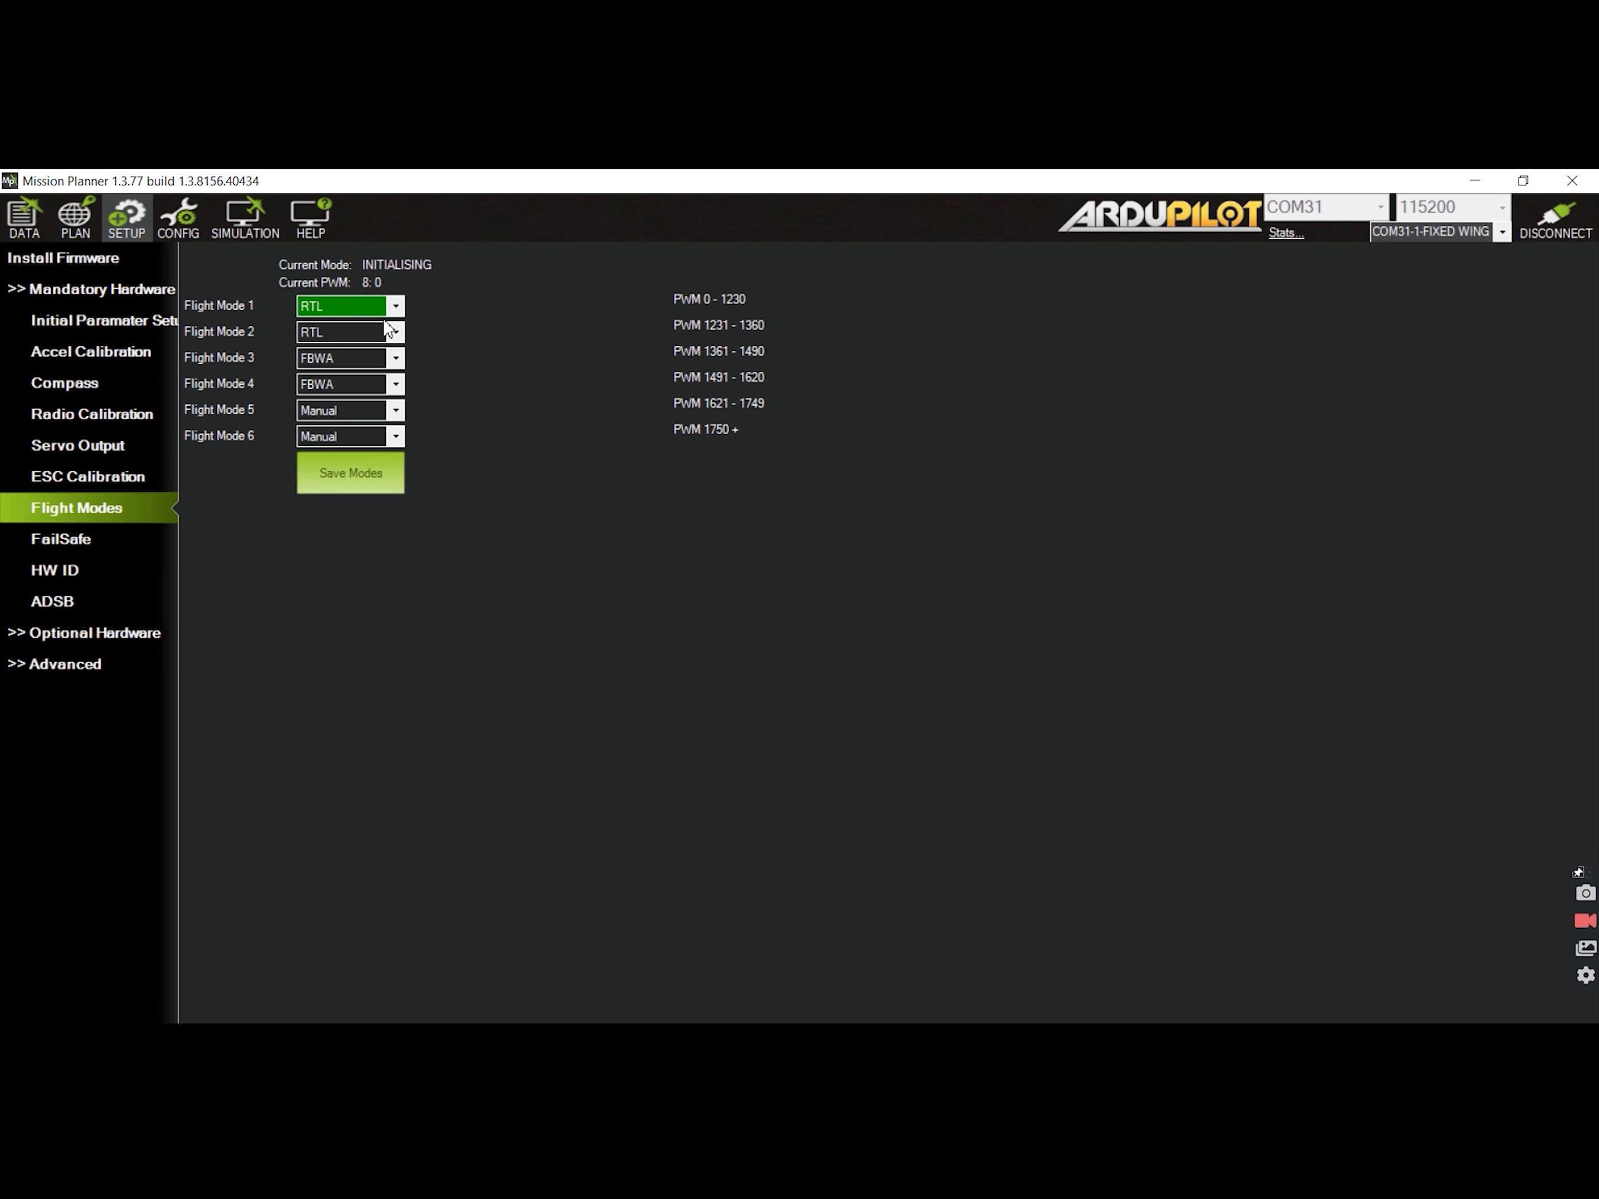
click(362, 305)
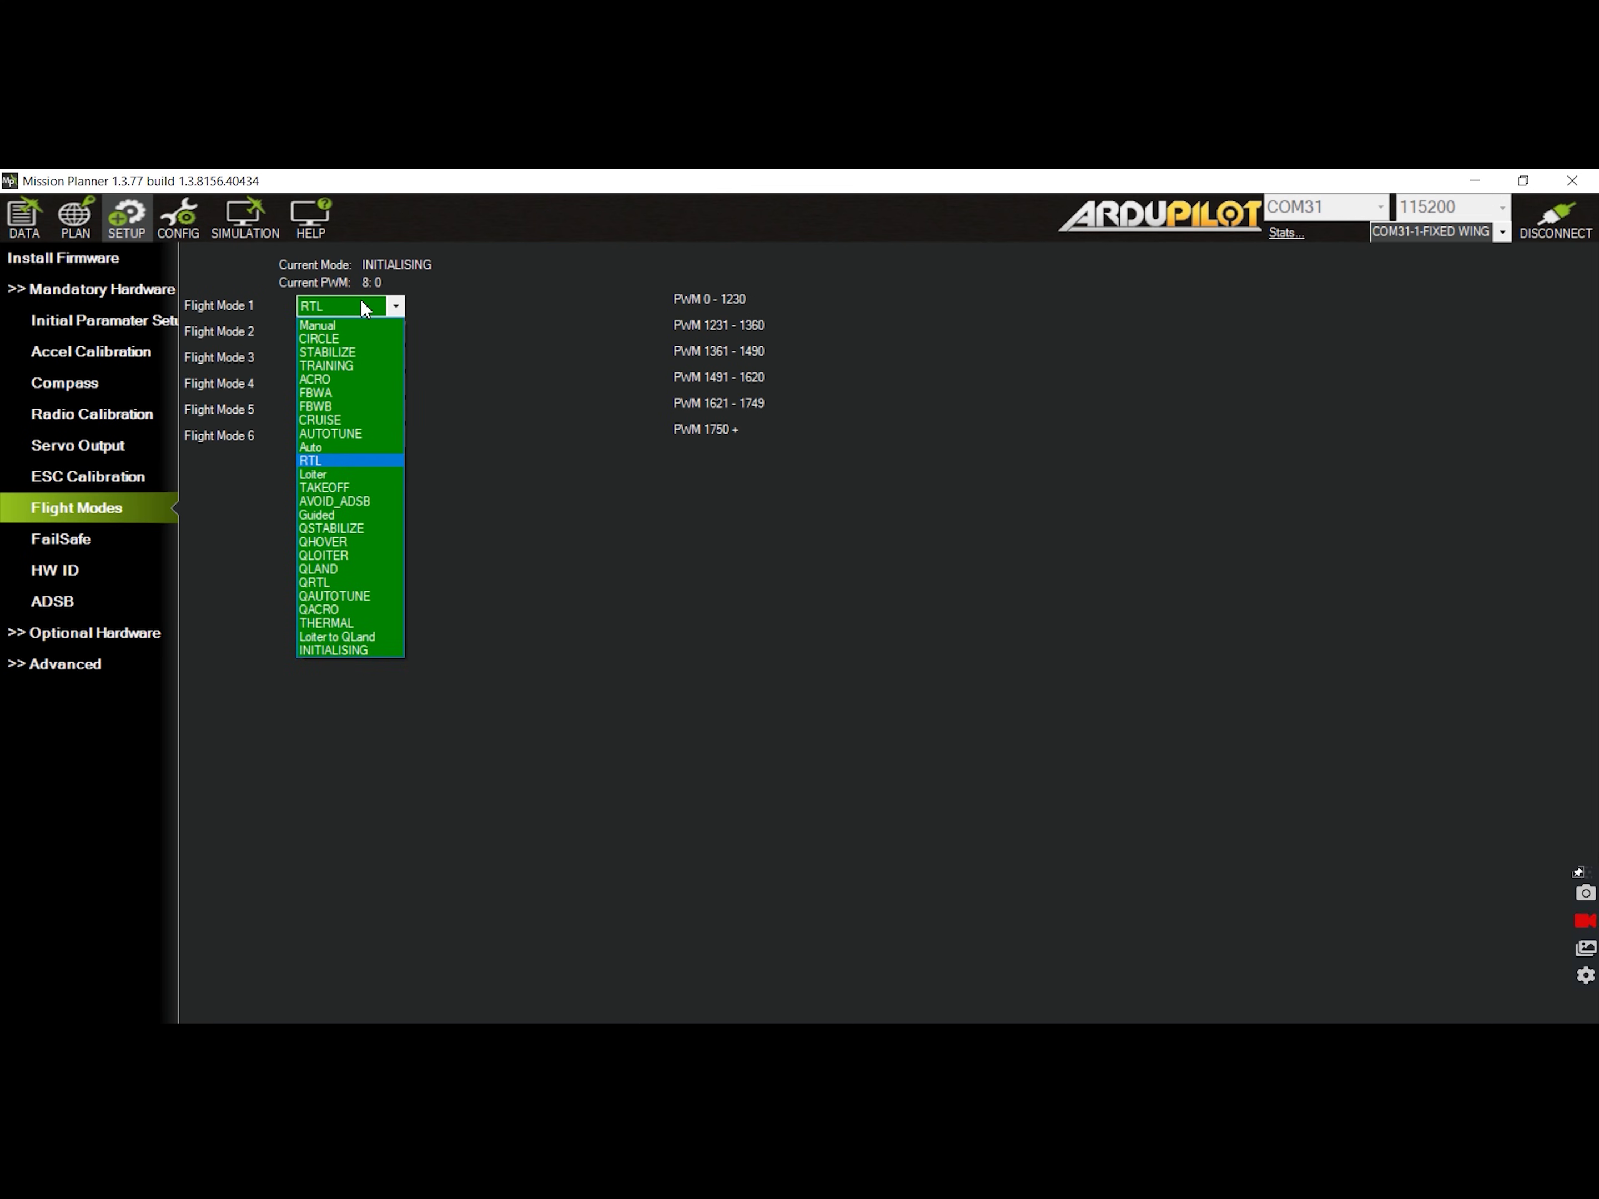
click(365, 528)
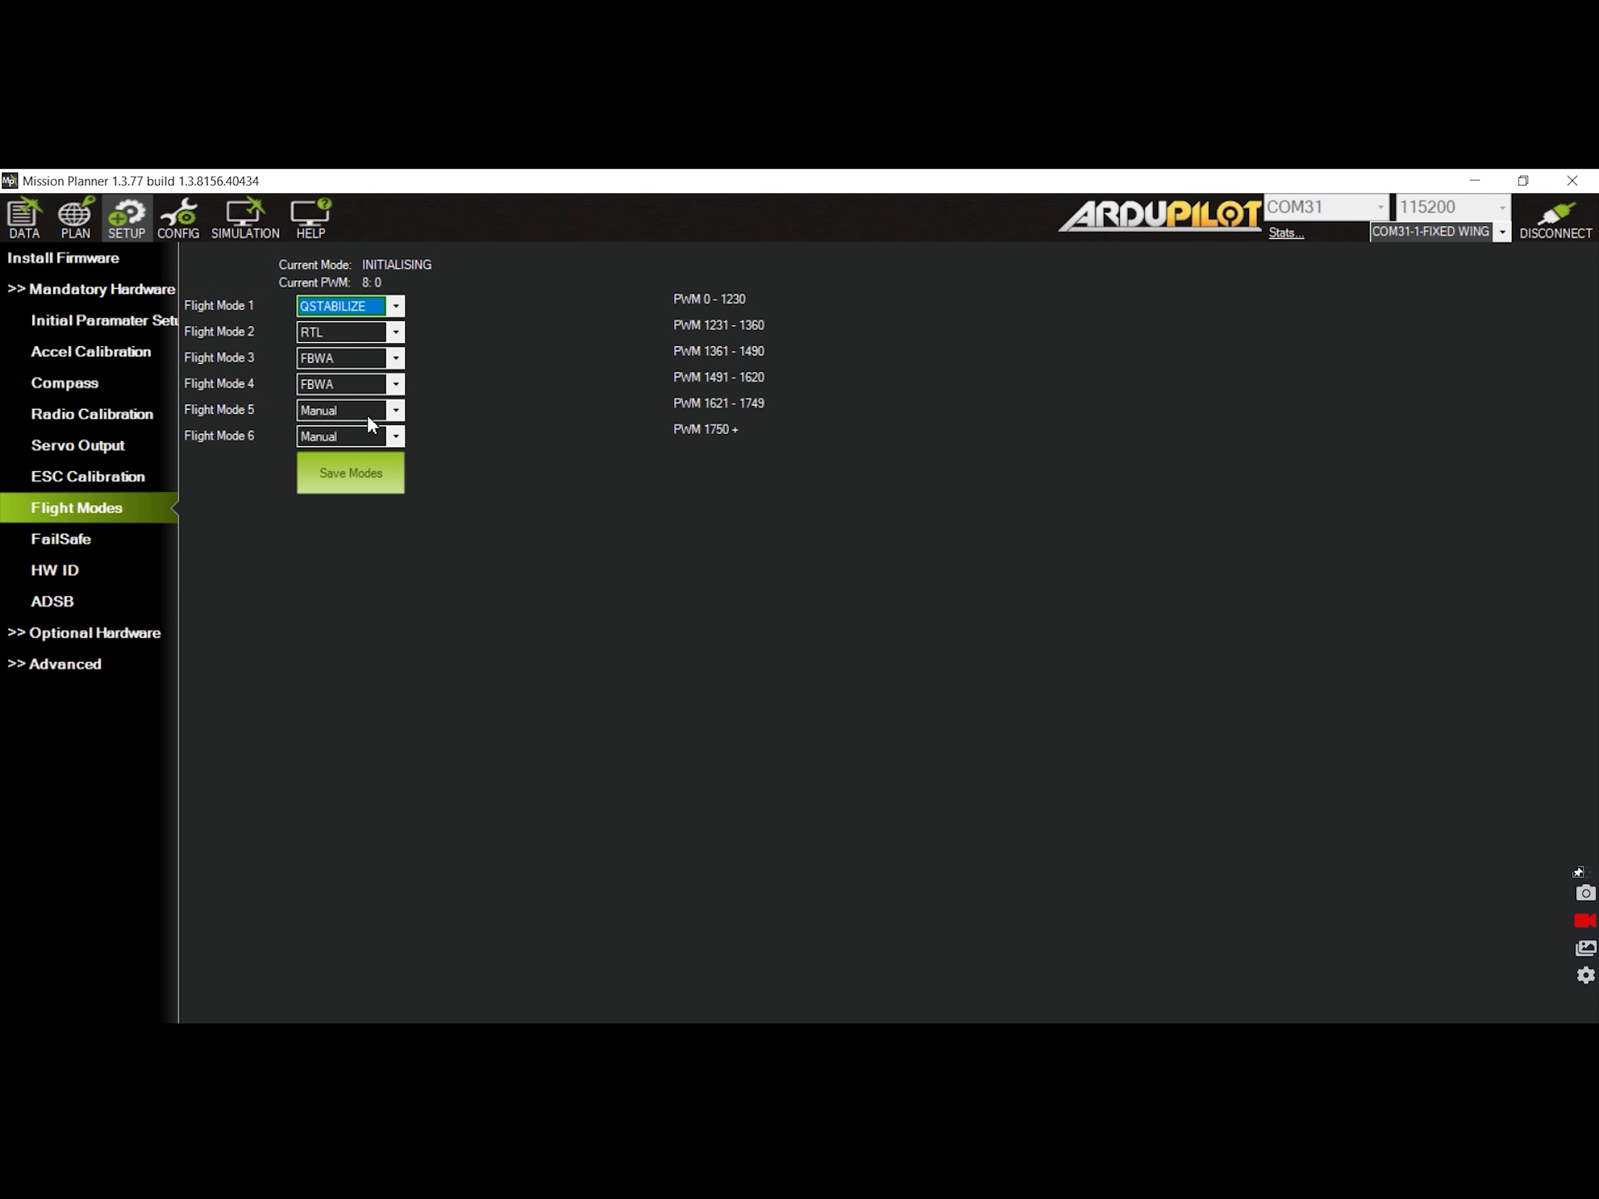
click(357, 336)
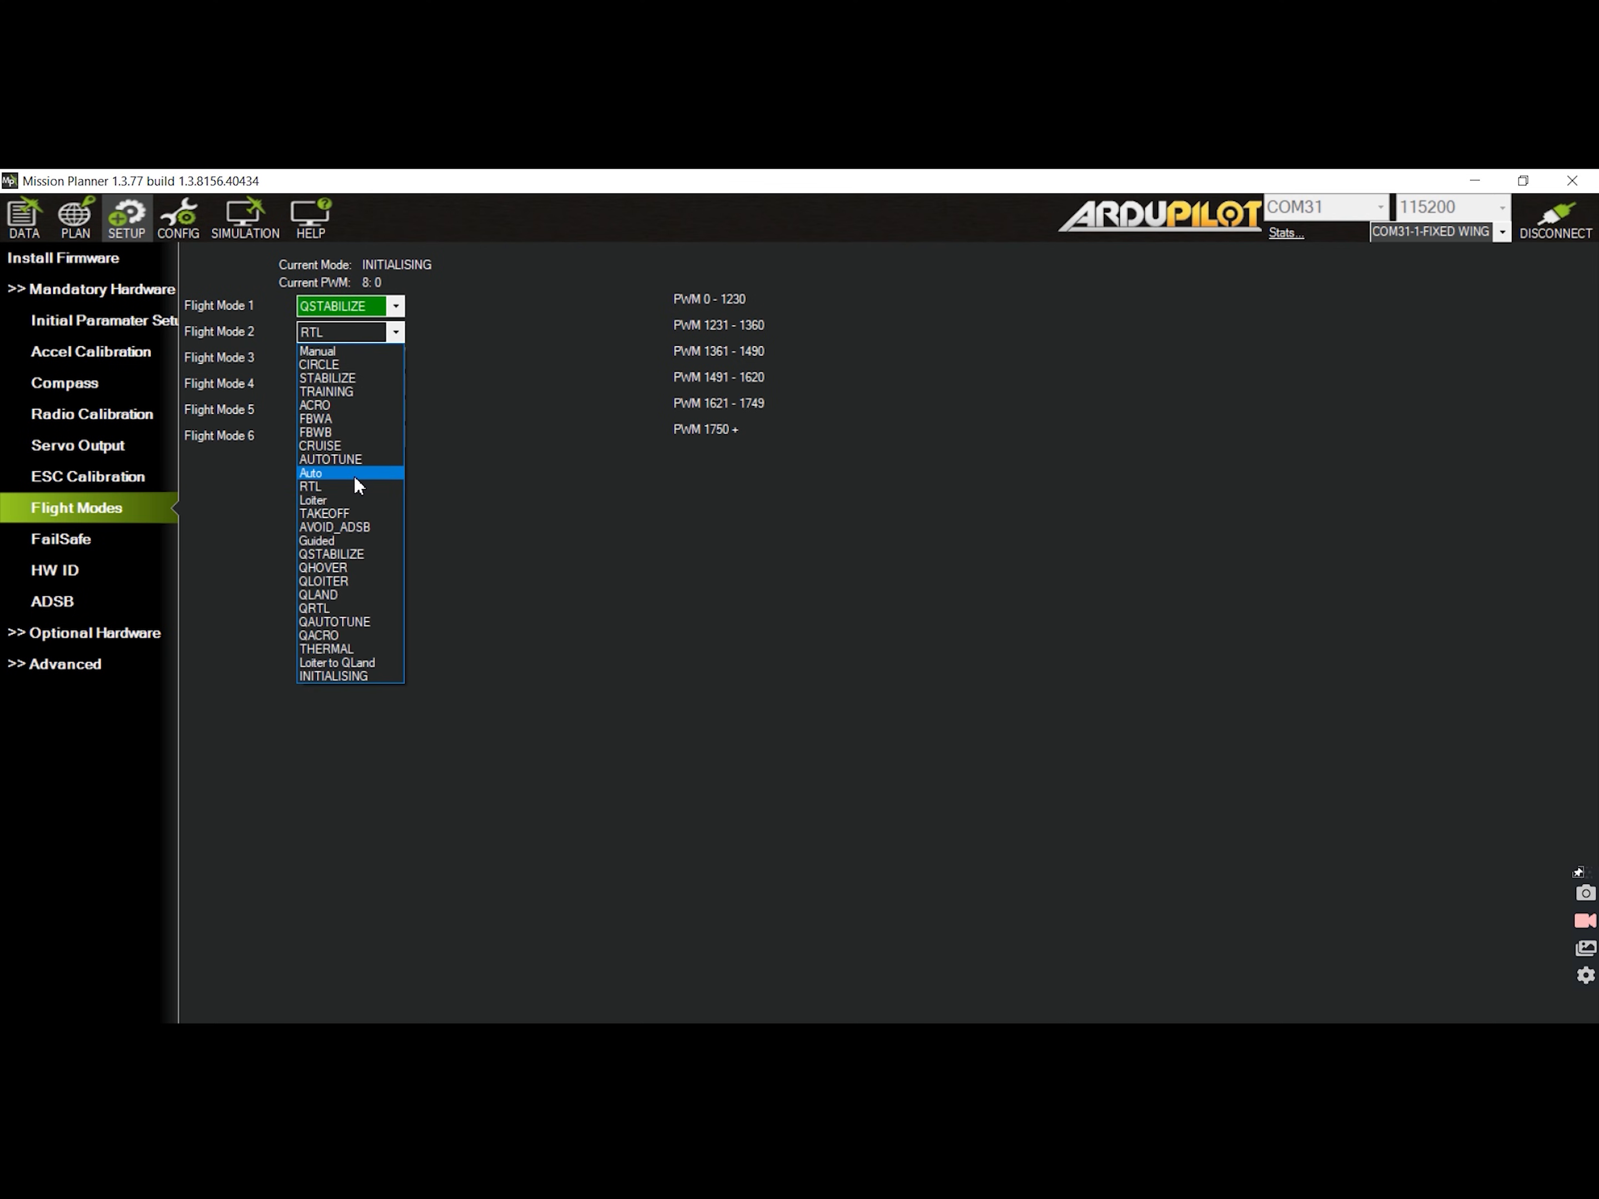
click(341, 580)
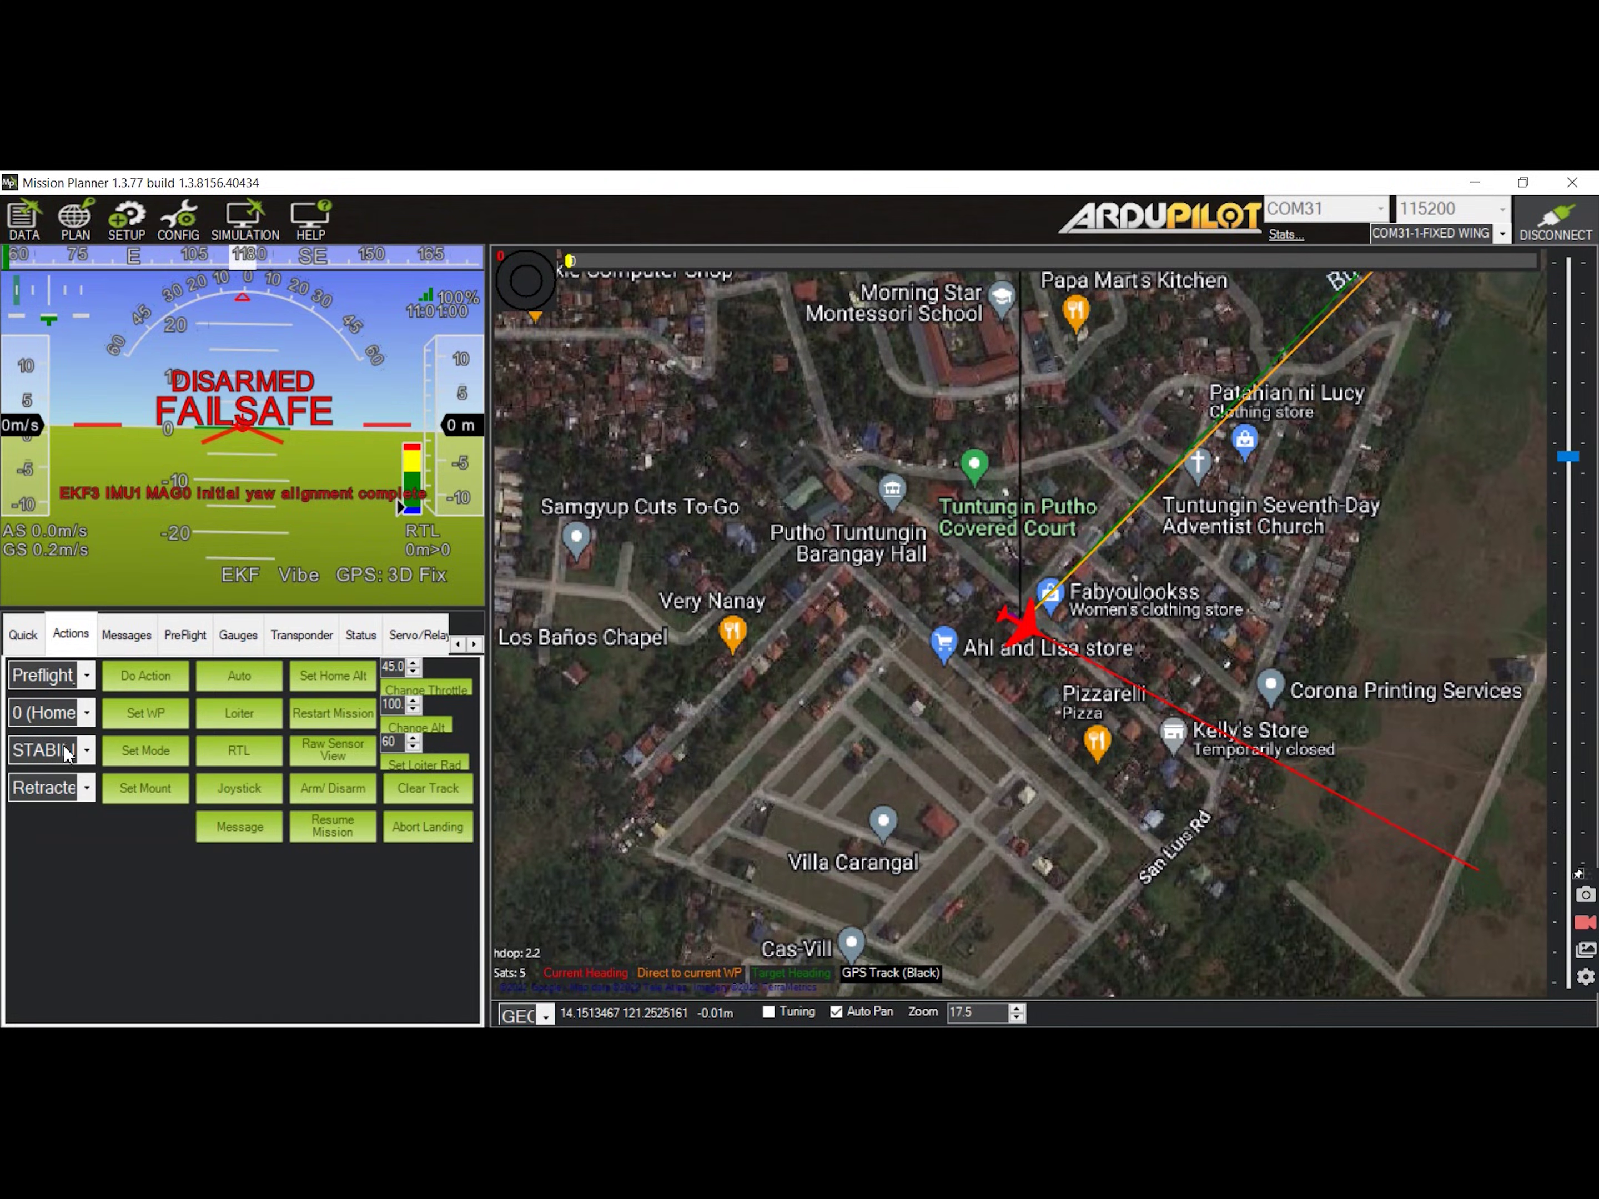
From the flight data actions, command the vehicle into QSTABILIZE and after that FBWA to test the motor tilt.
click(63, 751)
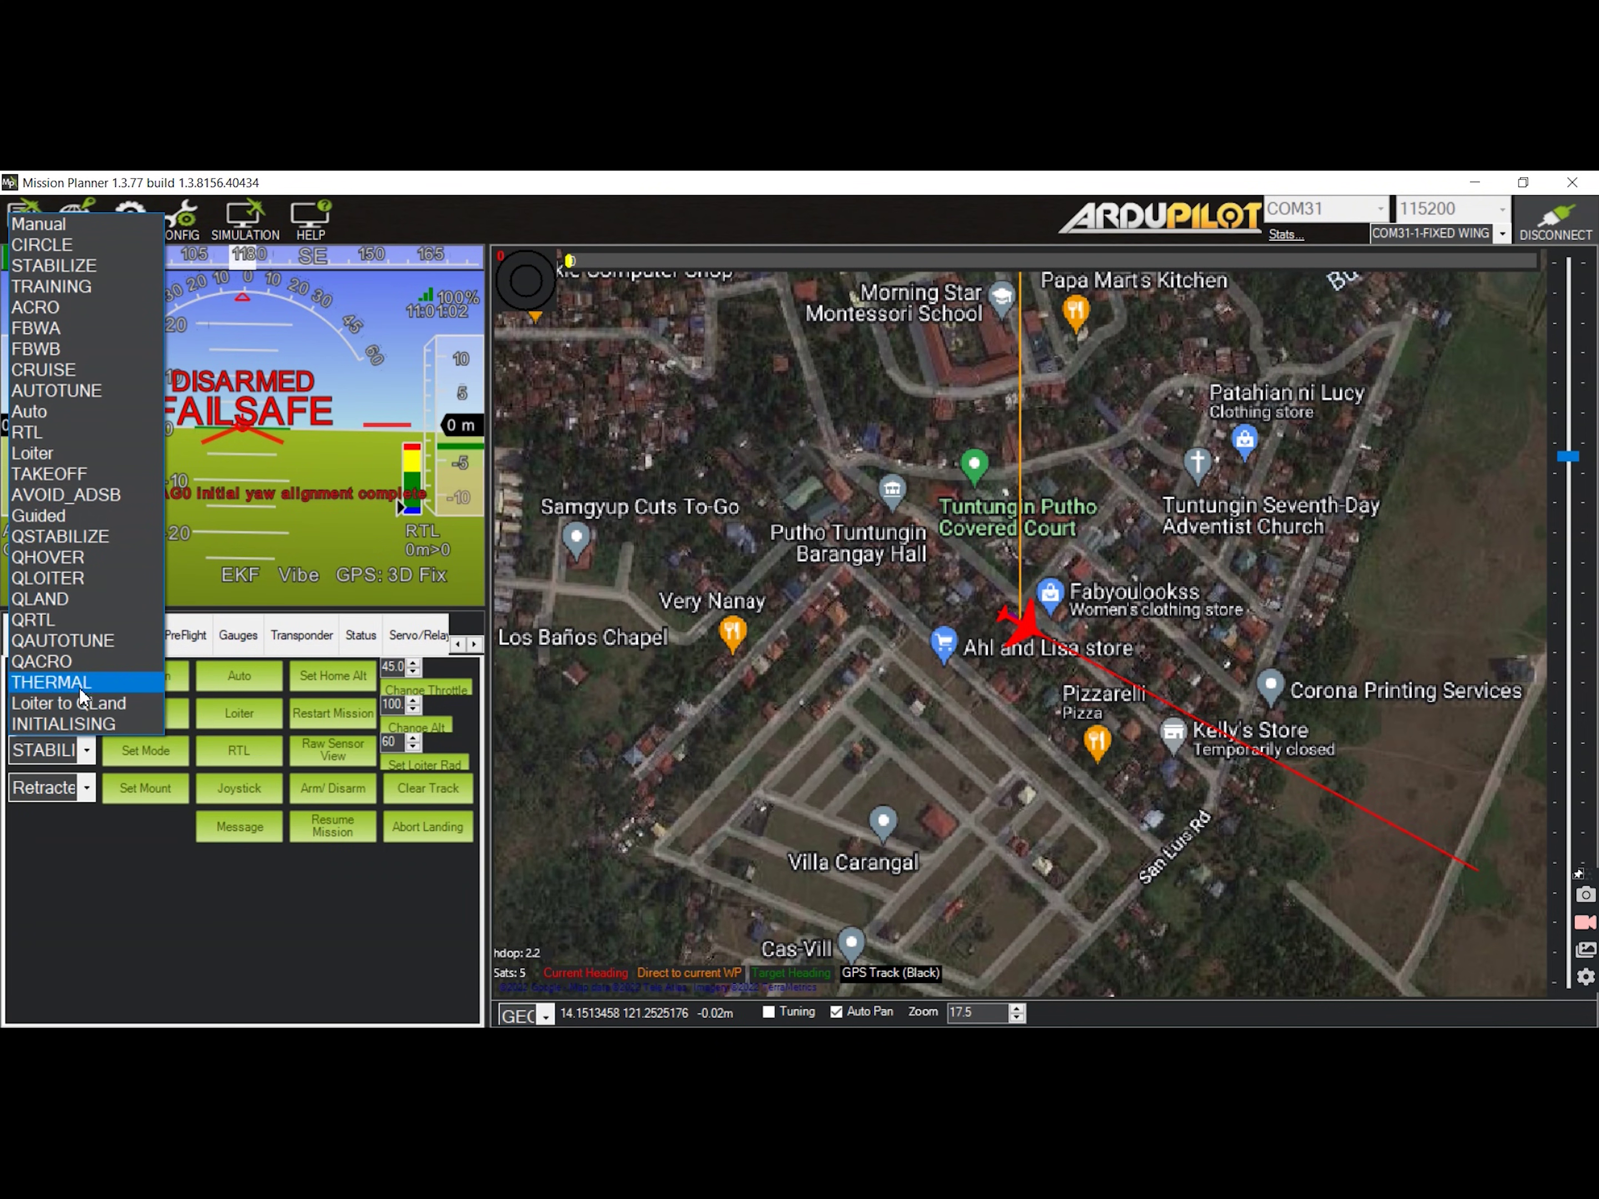
click(102, 536)
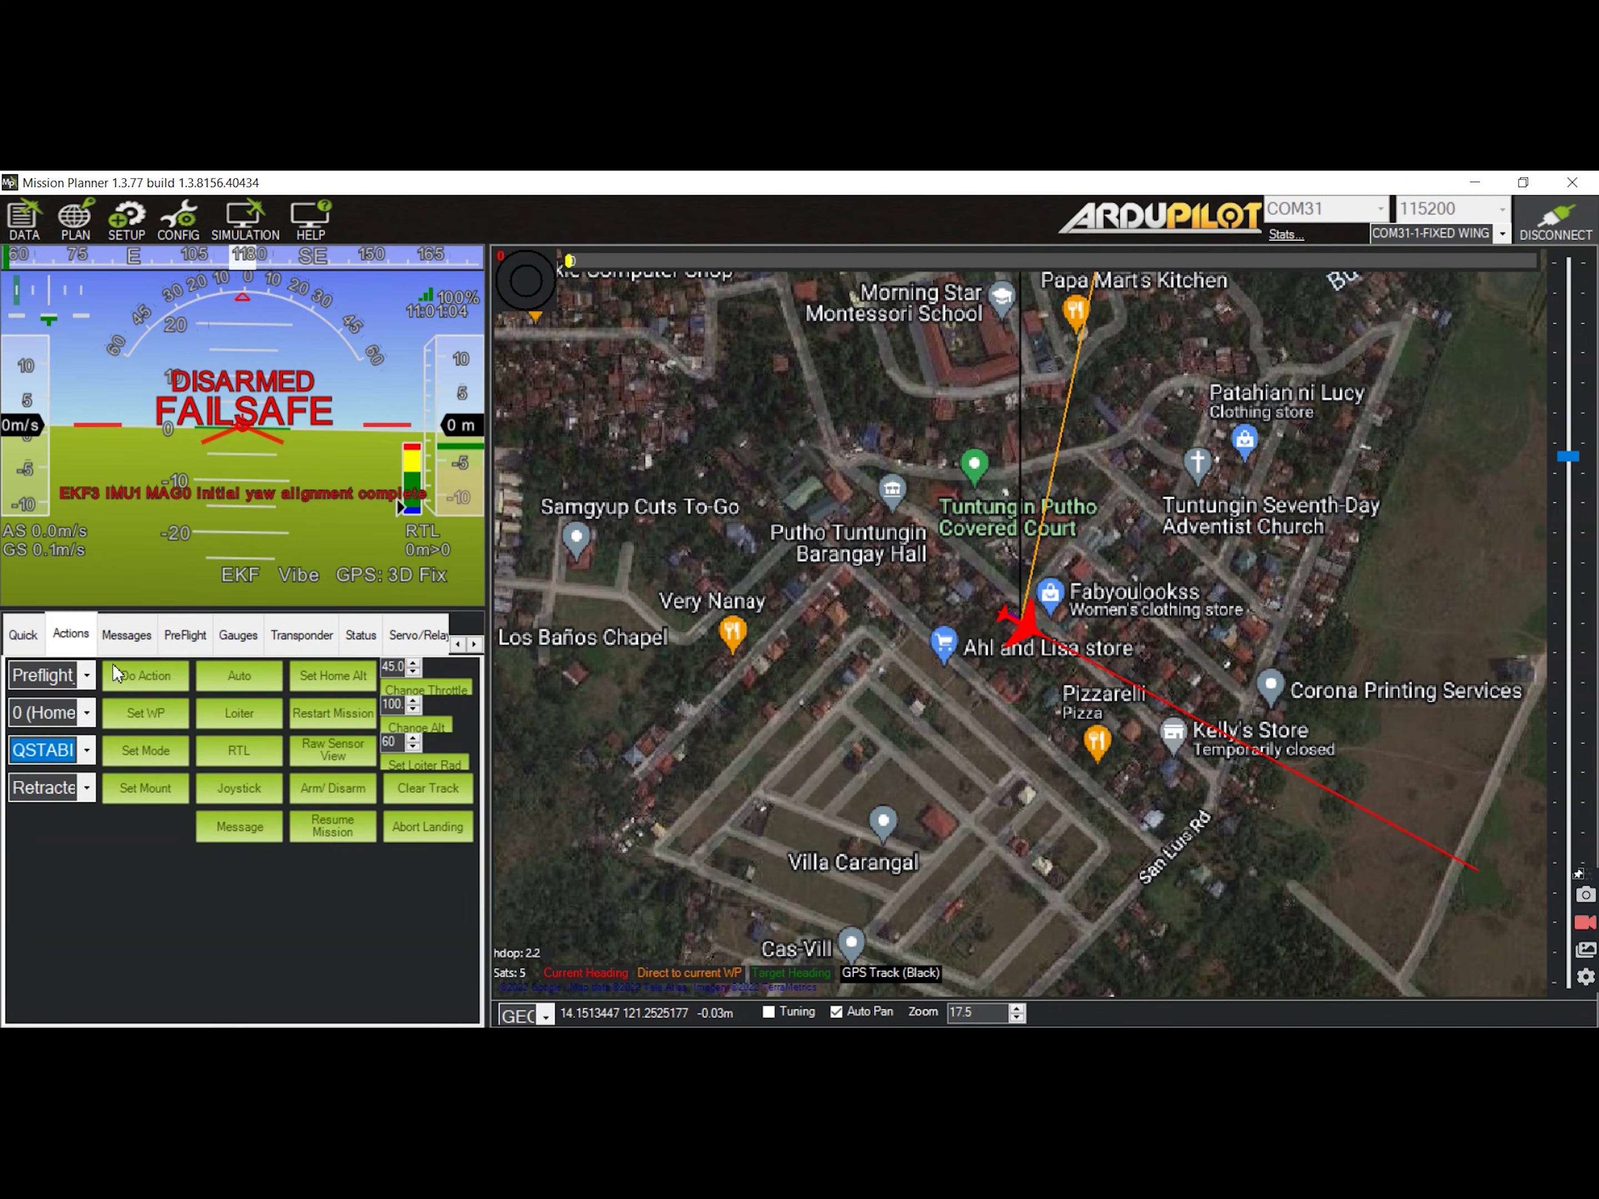
click(121, 746)
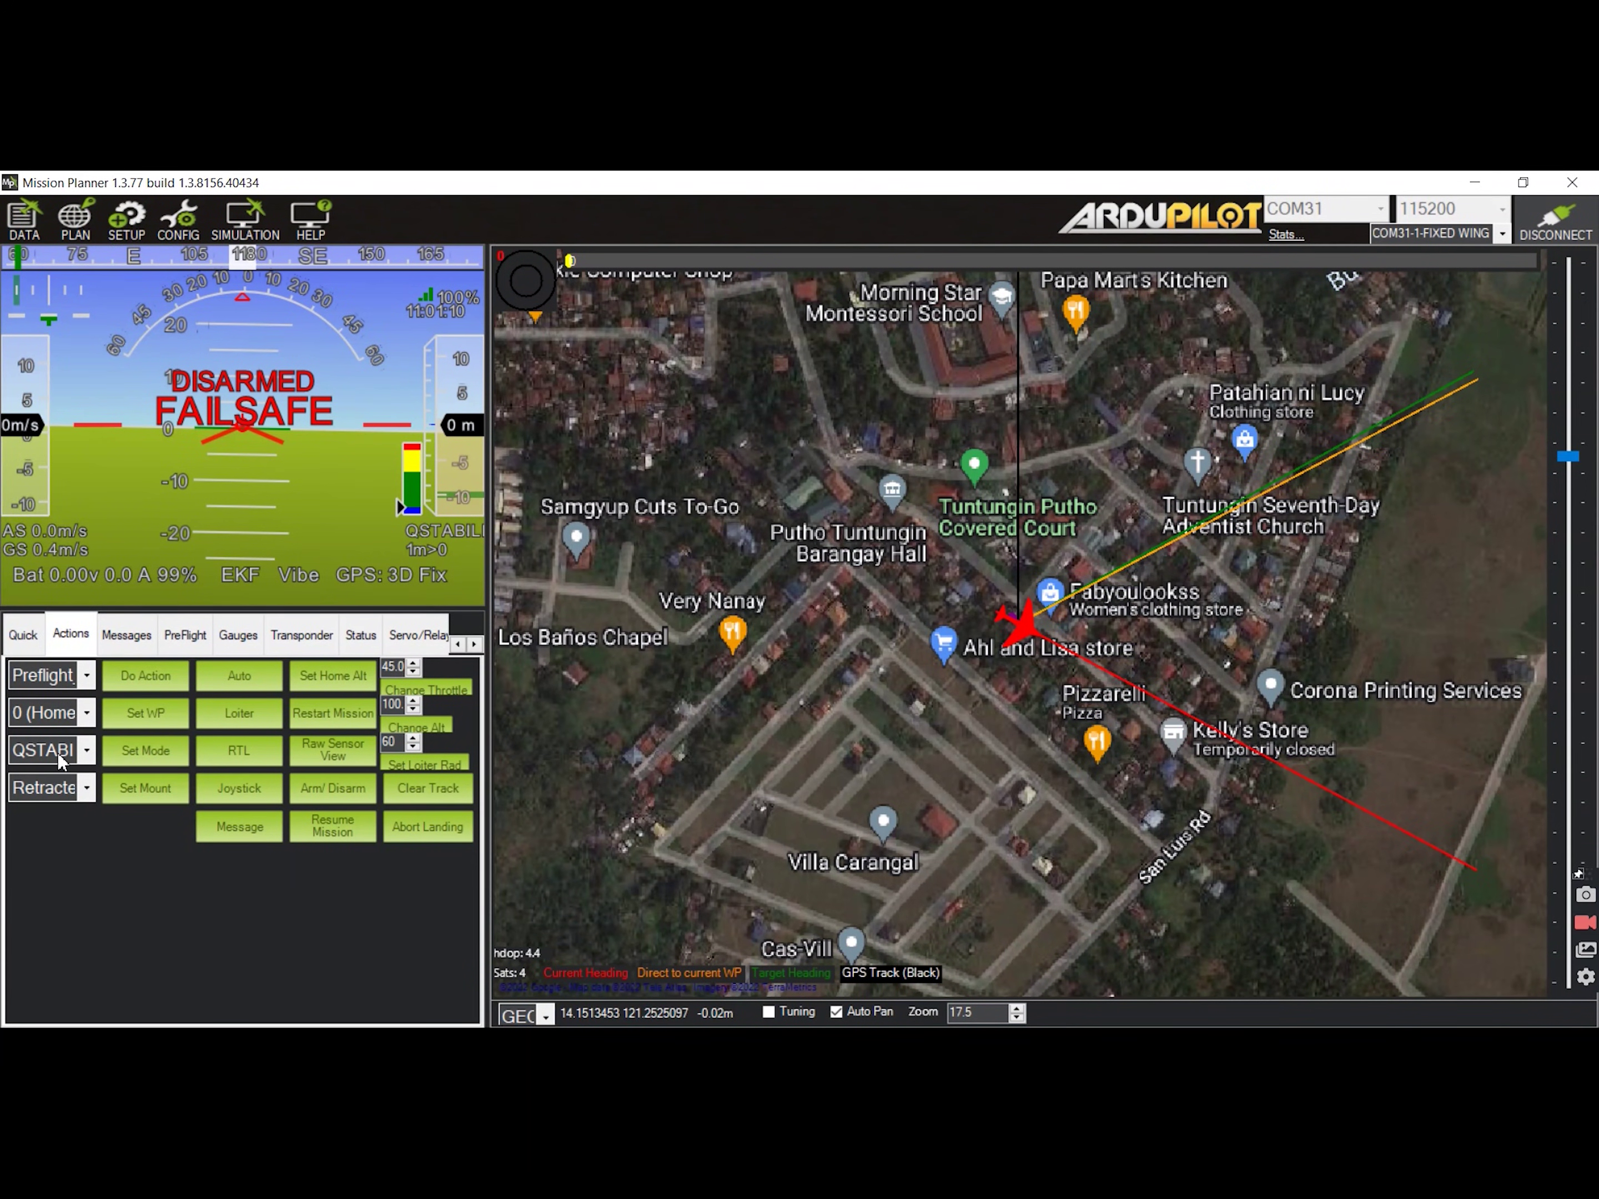
click(56, 751)
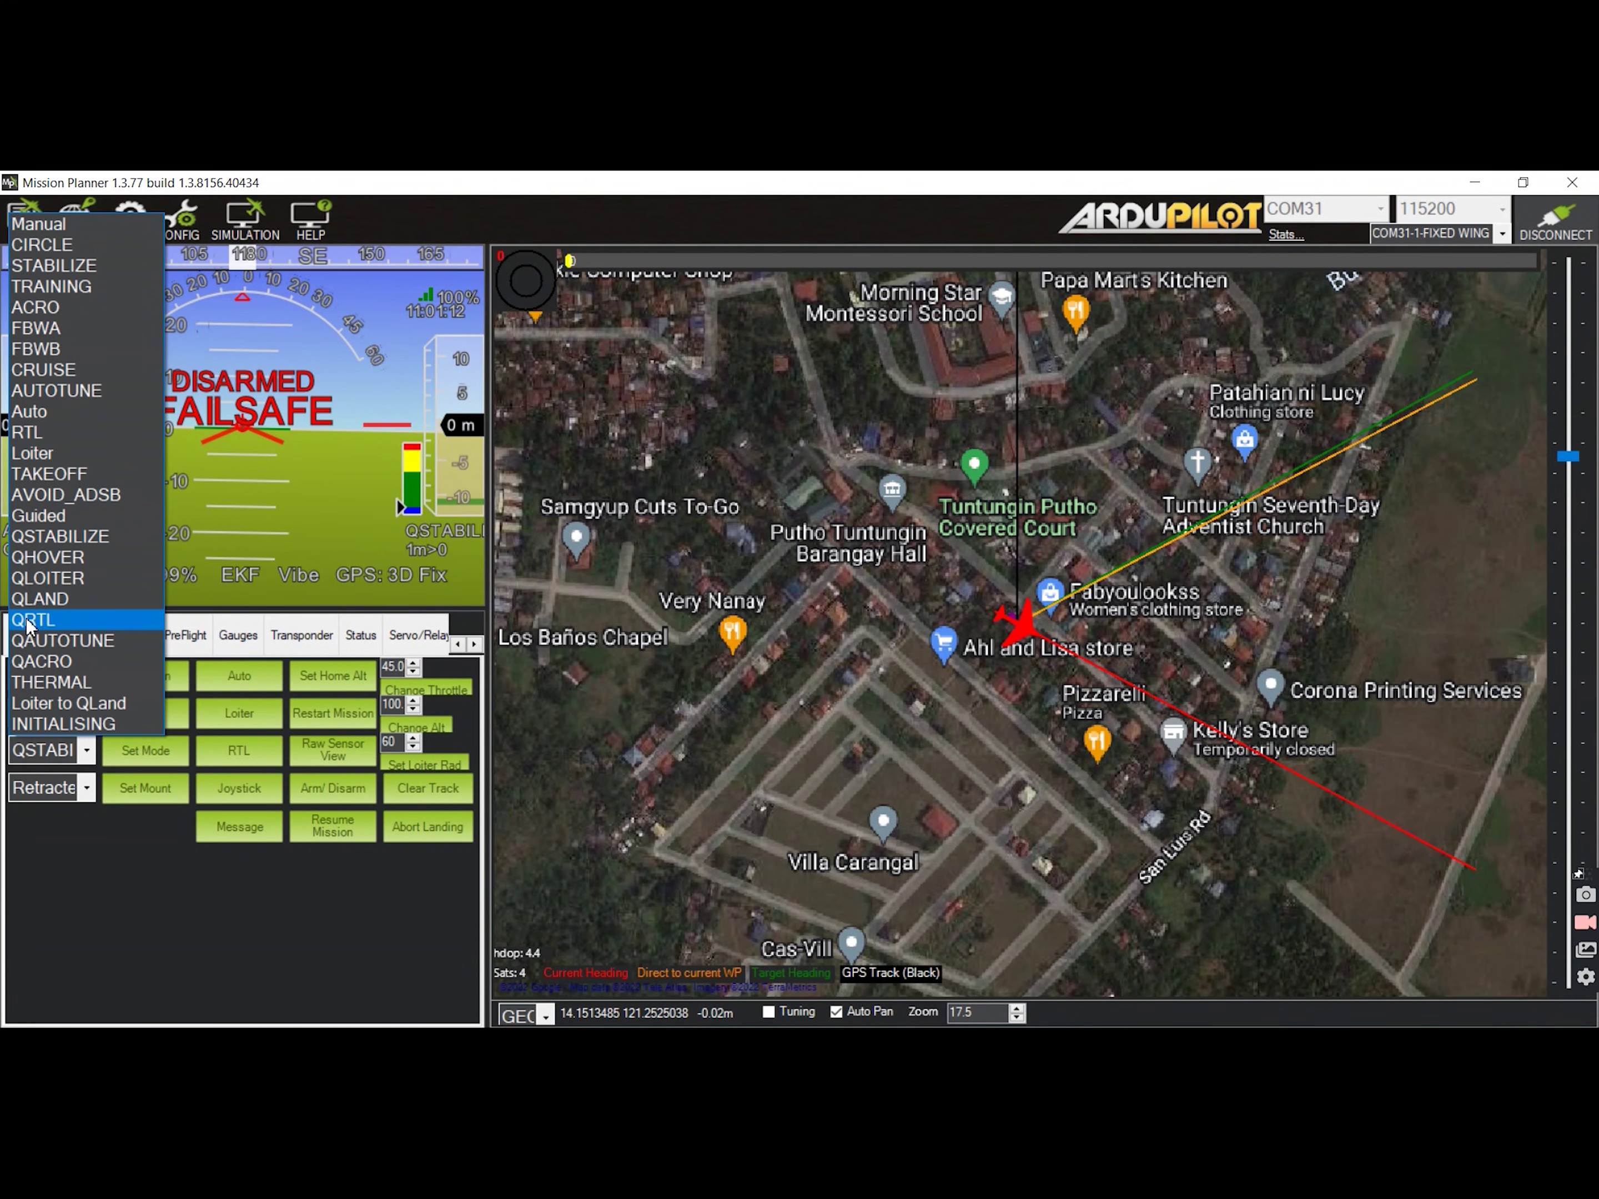
click(62, 333)
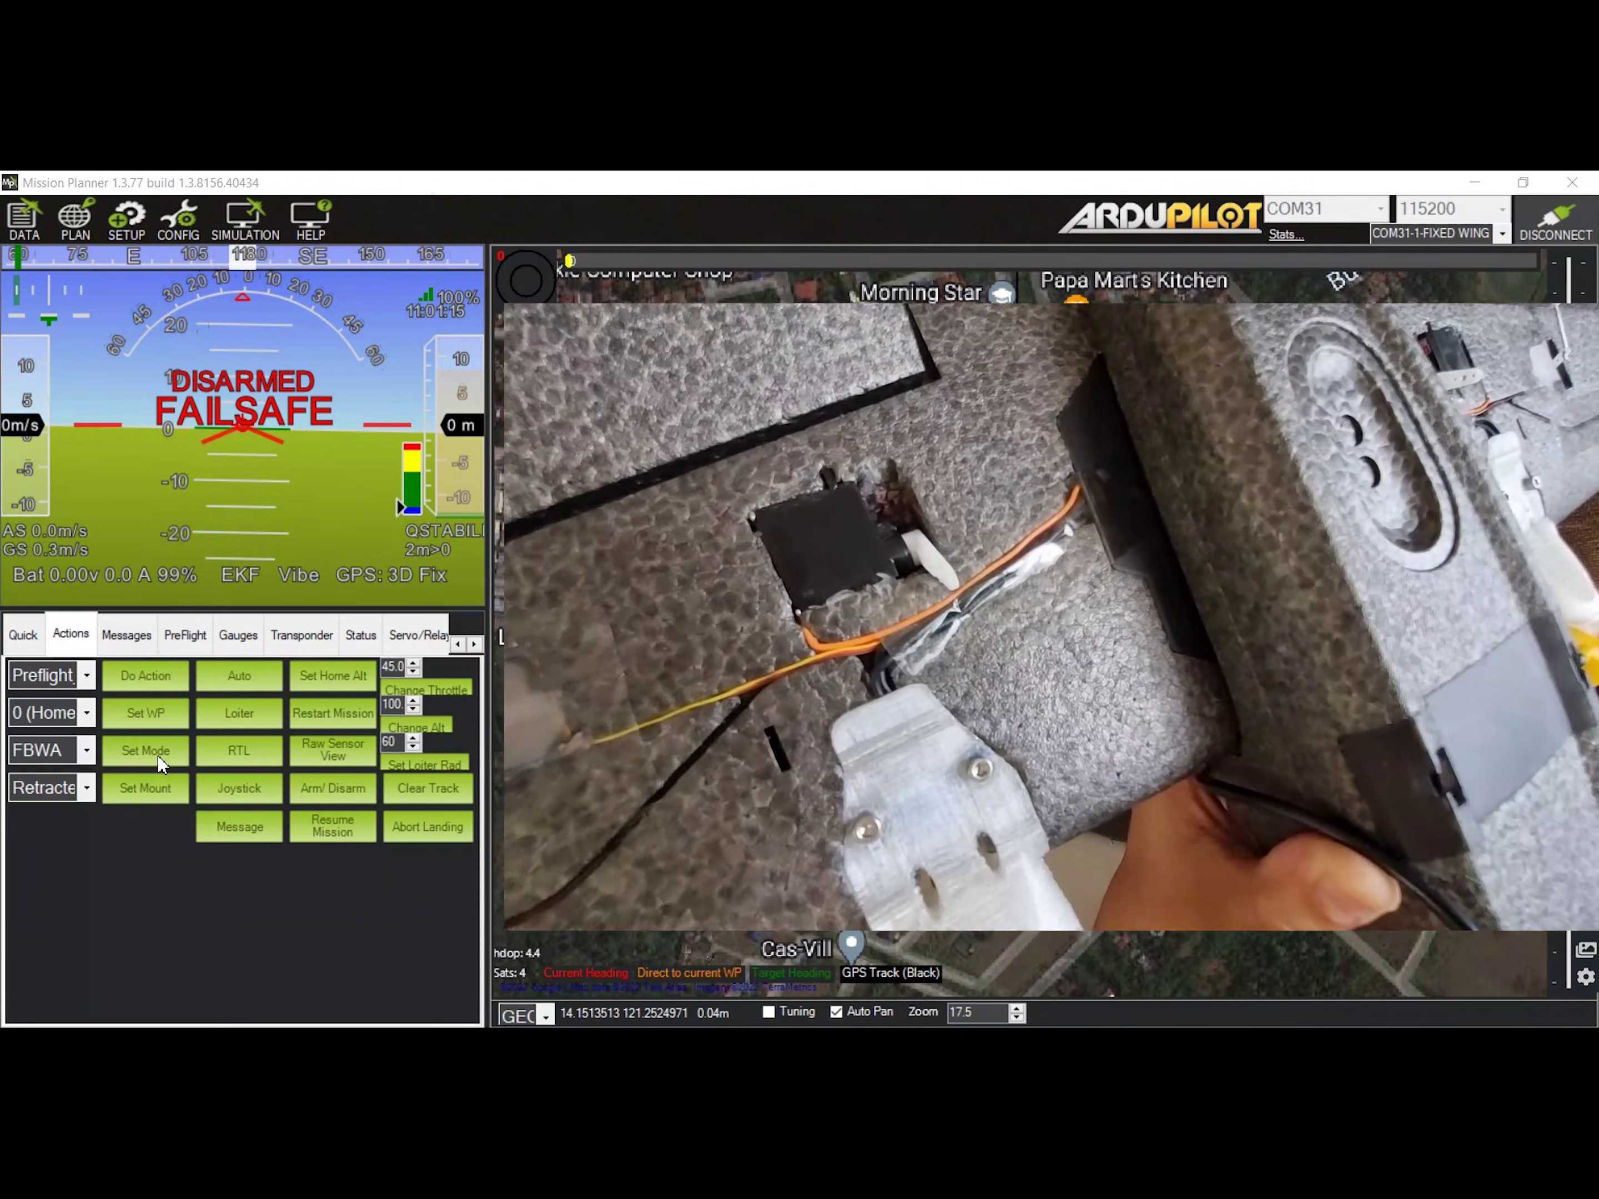
click(158, 756)
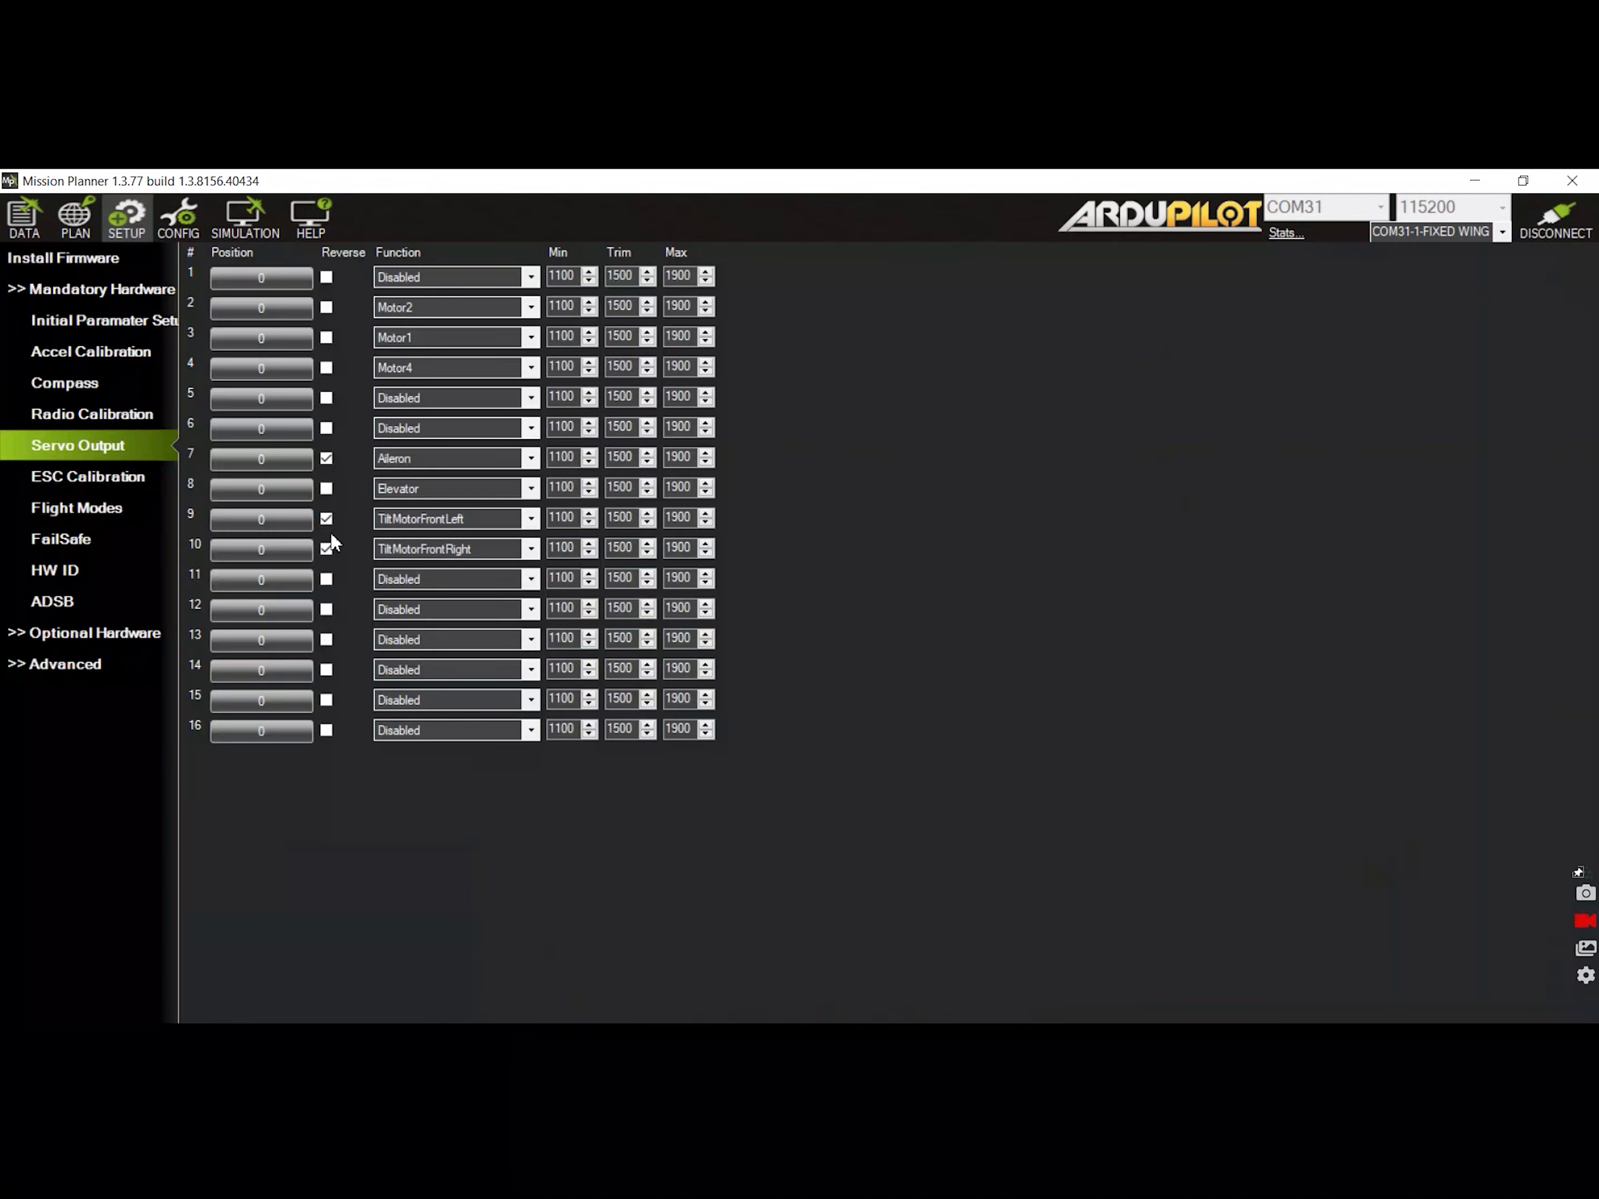
Toggle the Reverse option of the TiltMotorFrontLeft and TiltMotorFrontRight servo outputs 9 and 10.
click(327, 519)
click(327, 550)
click(57, 455)
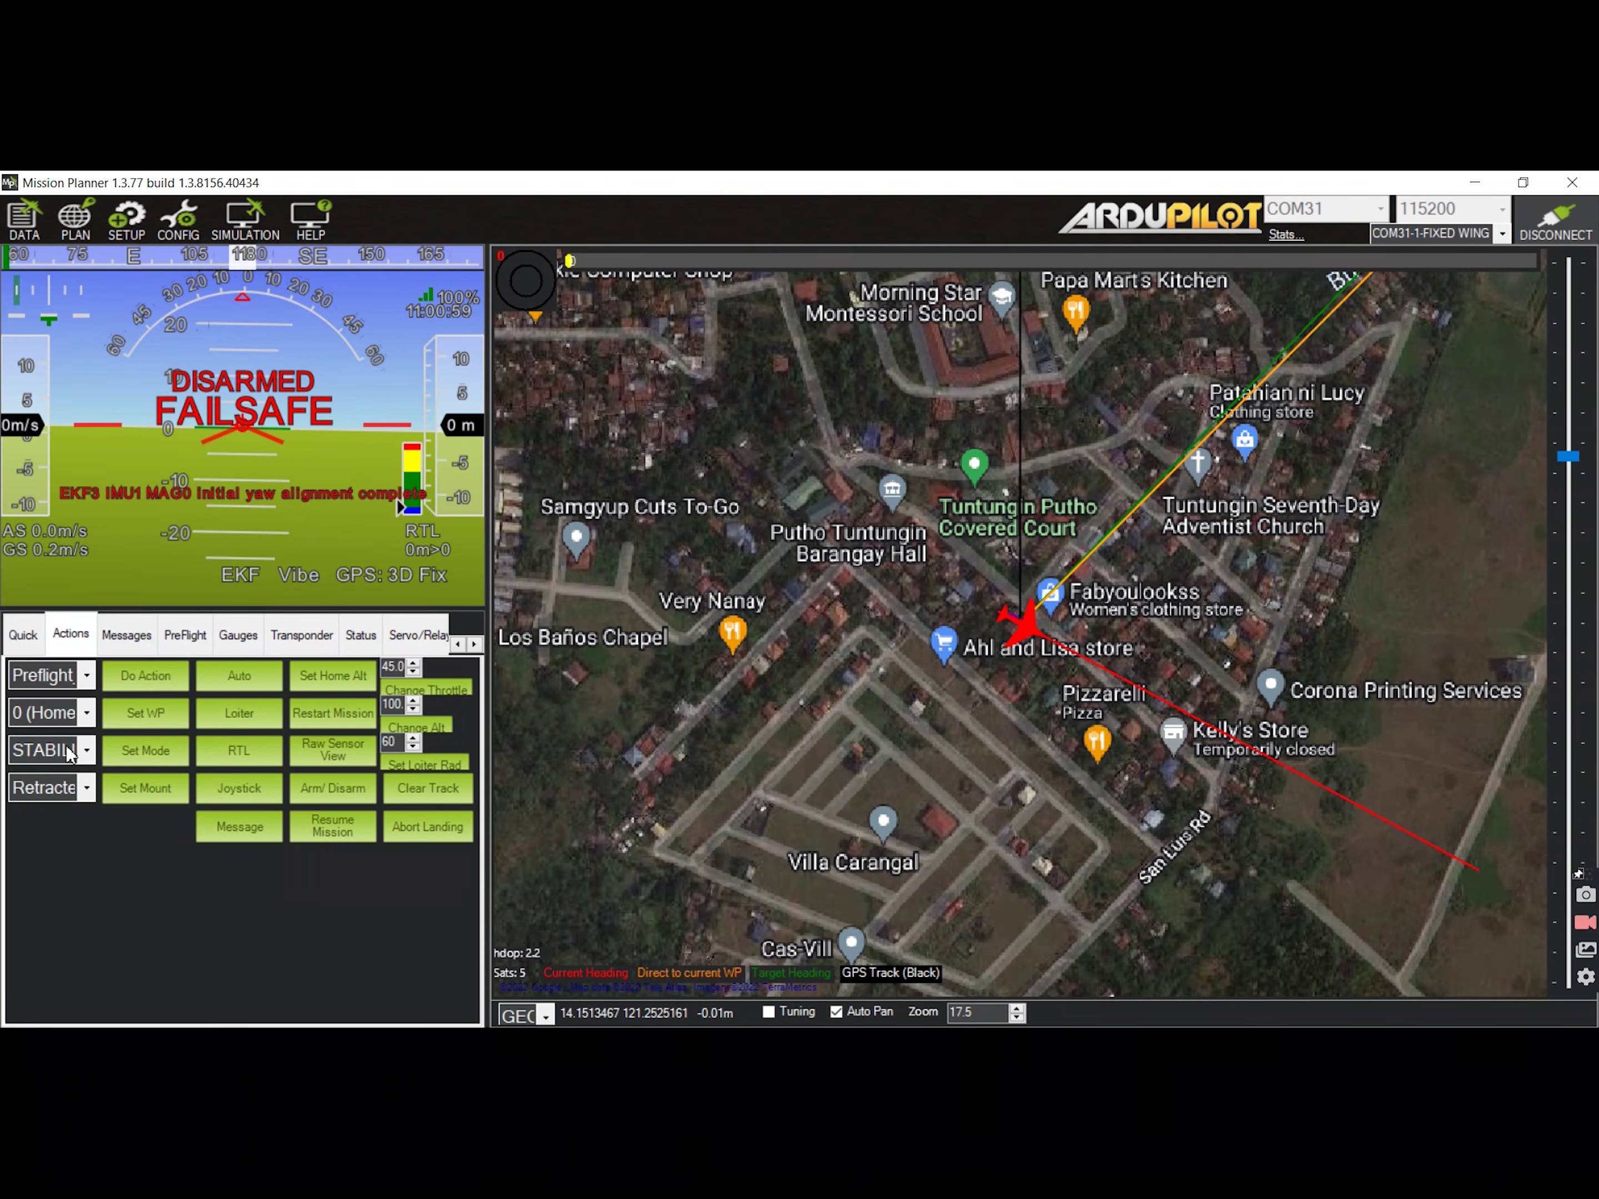
Retest the tilt servos by switching the vehicle to QSTABILIZE and after that to FBWA, accepting the failsafe confirmation.
click(64, 755)
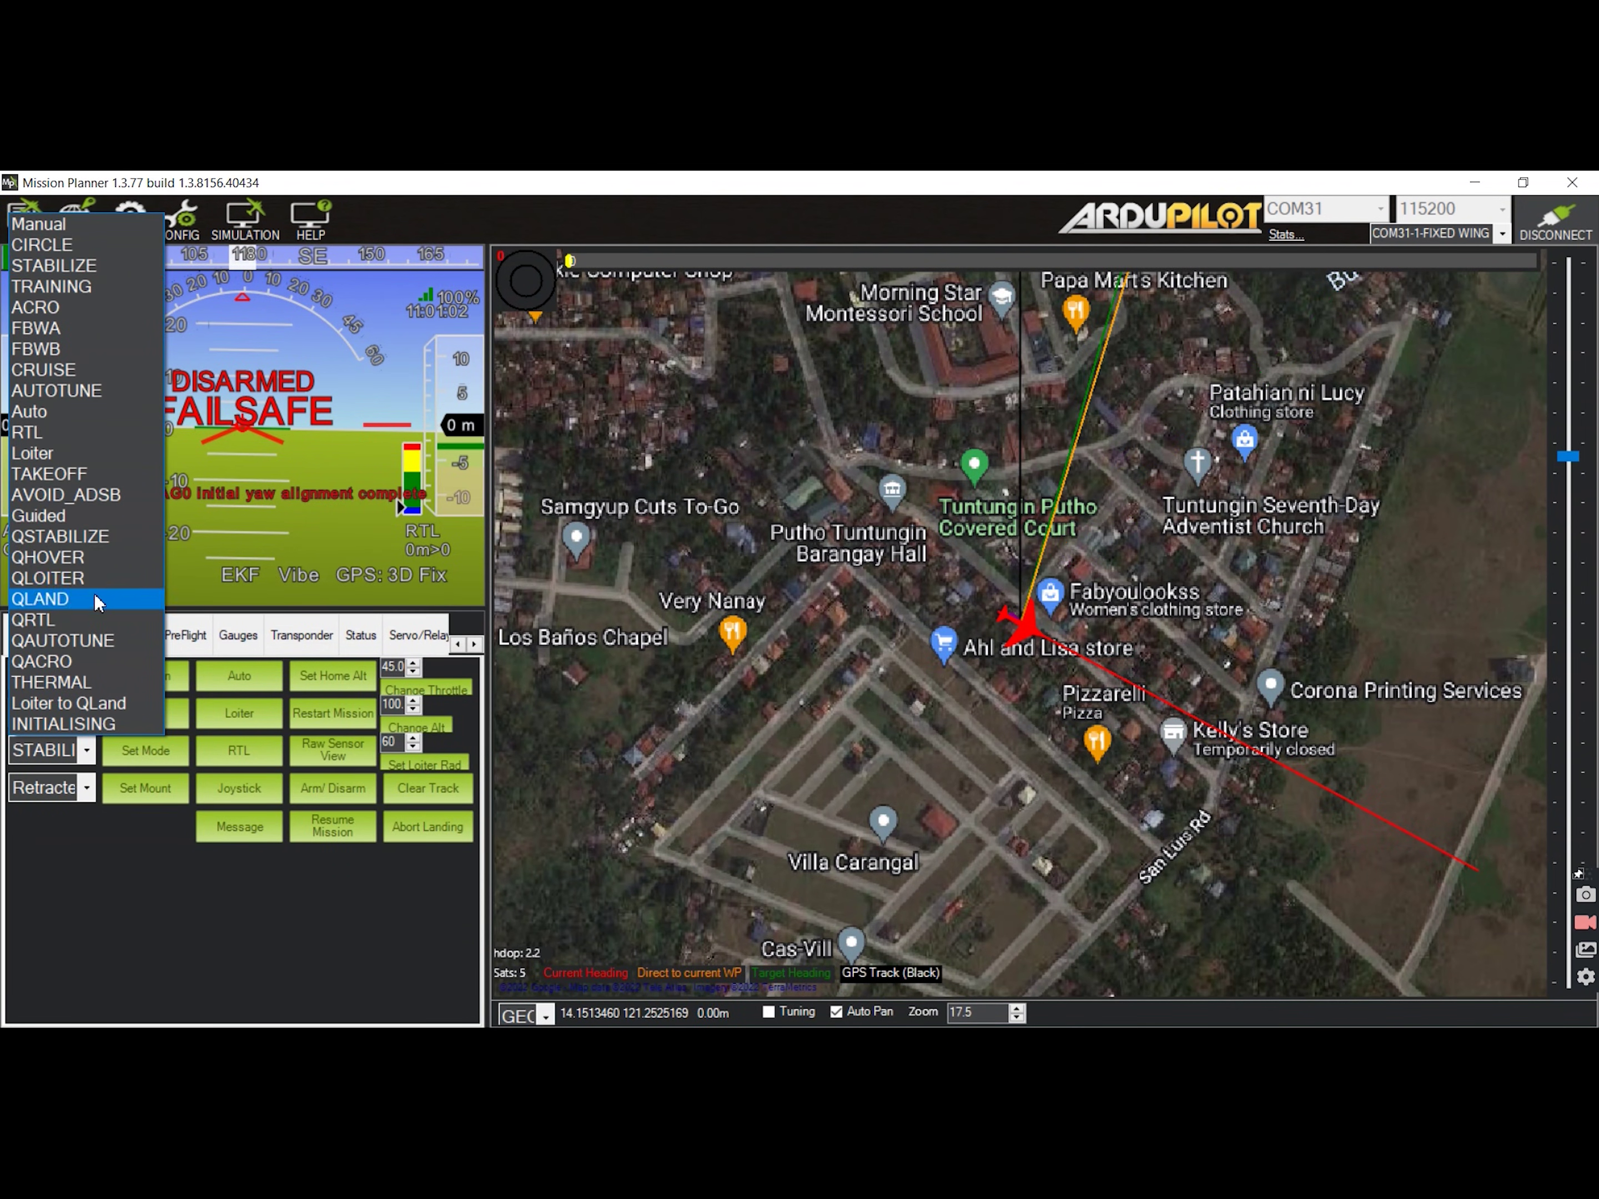
click(103, 535)
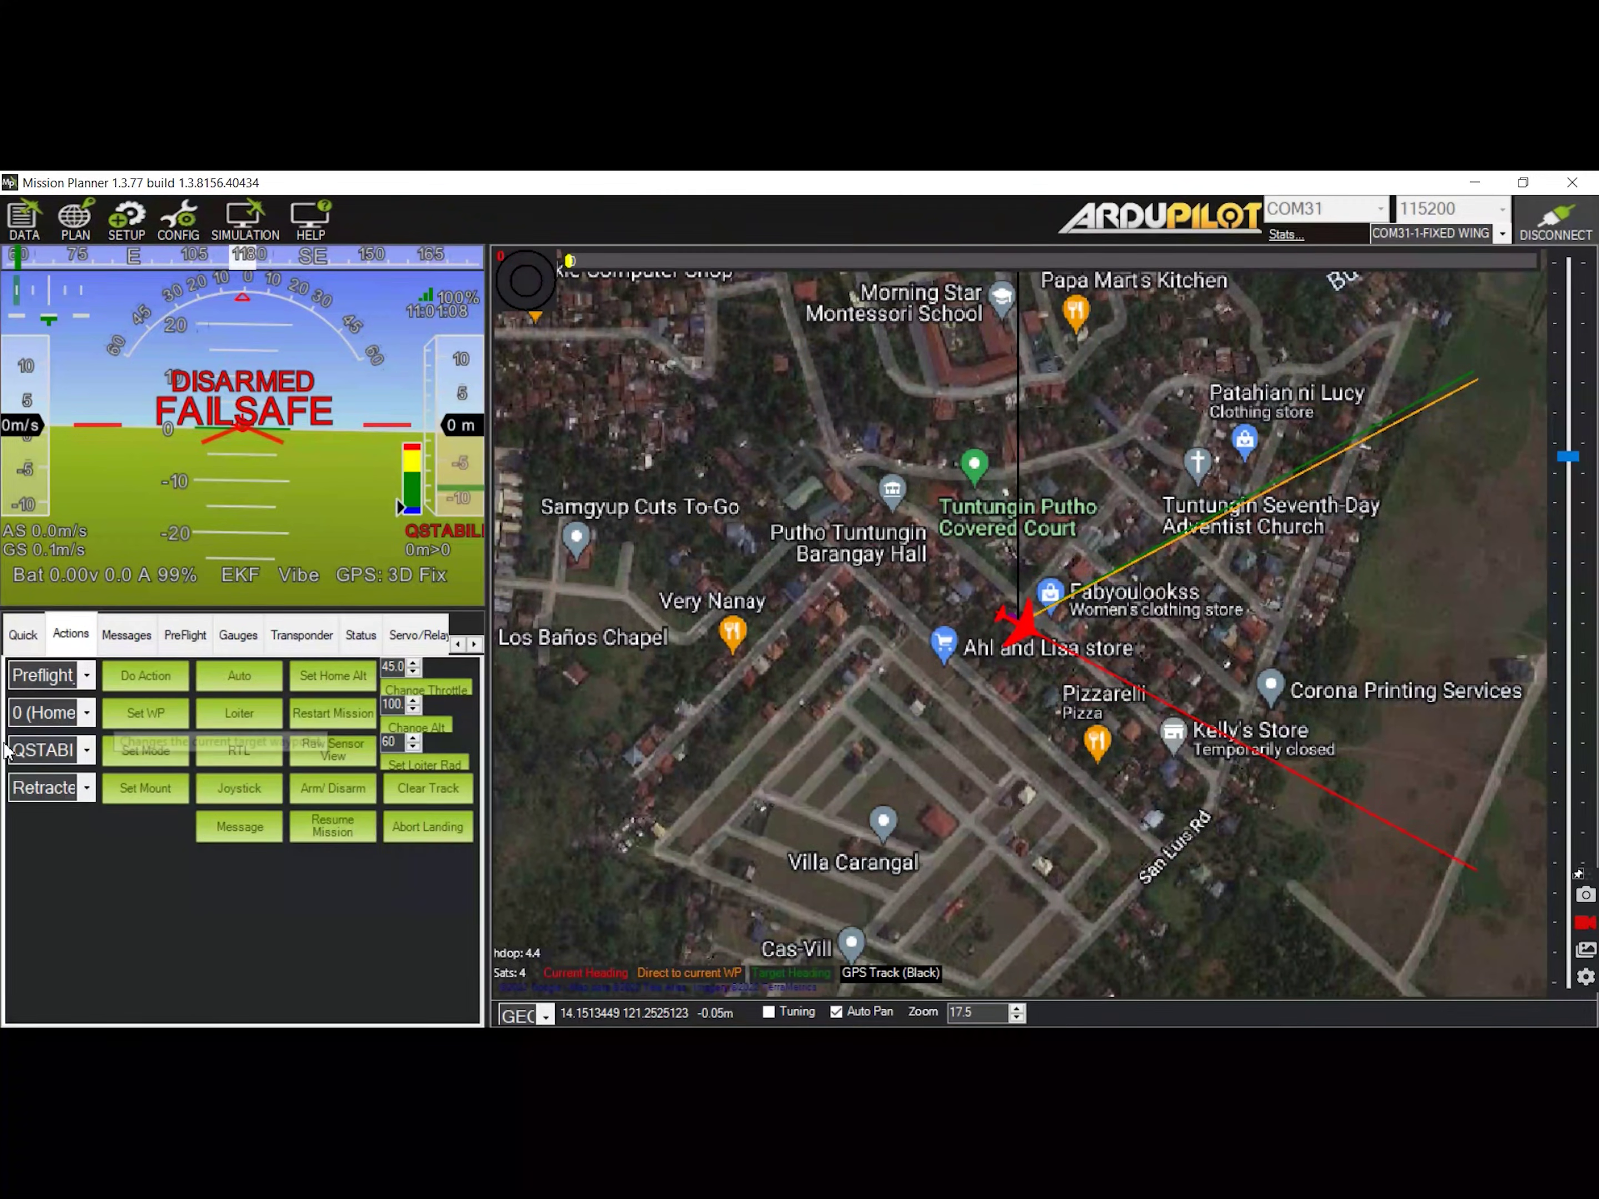
click(55, 758)
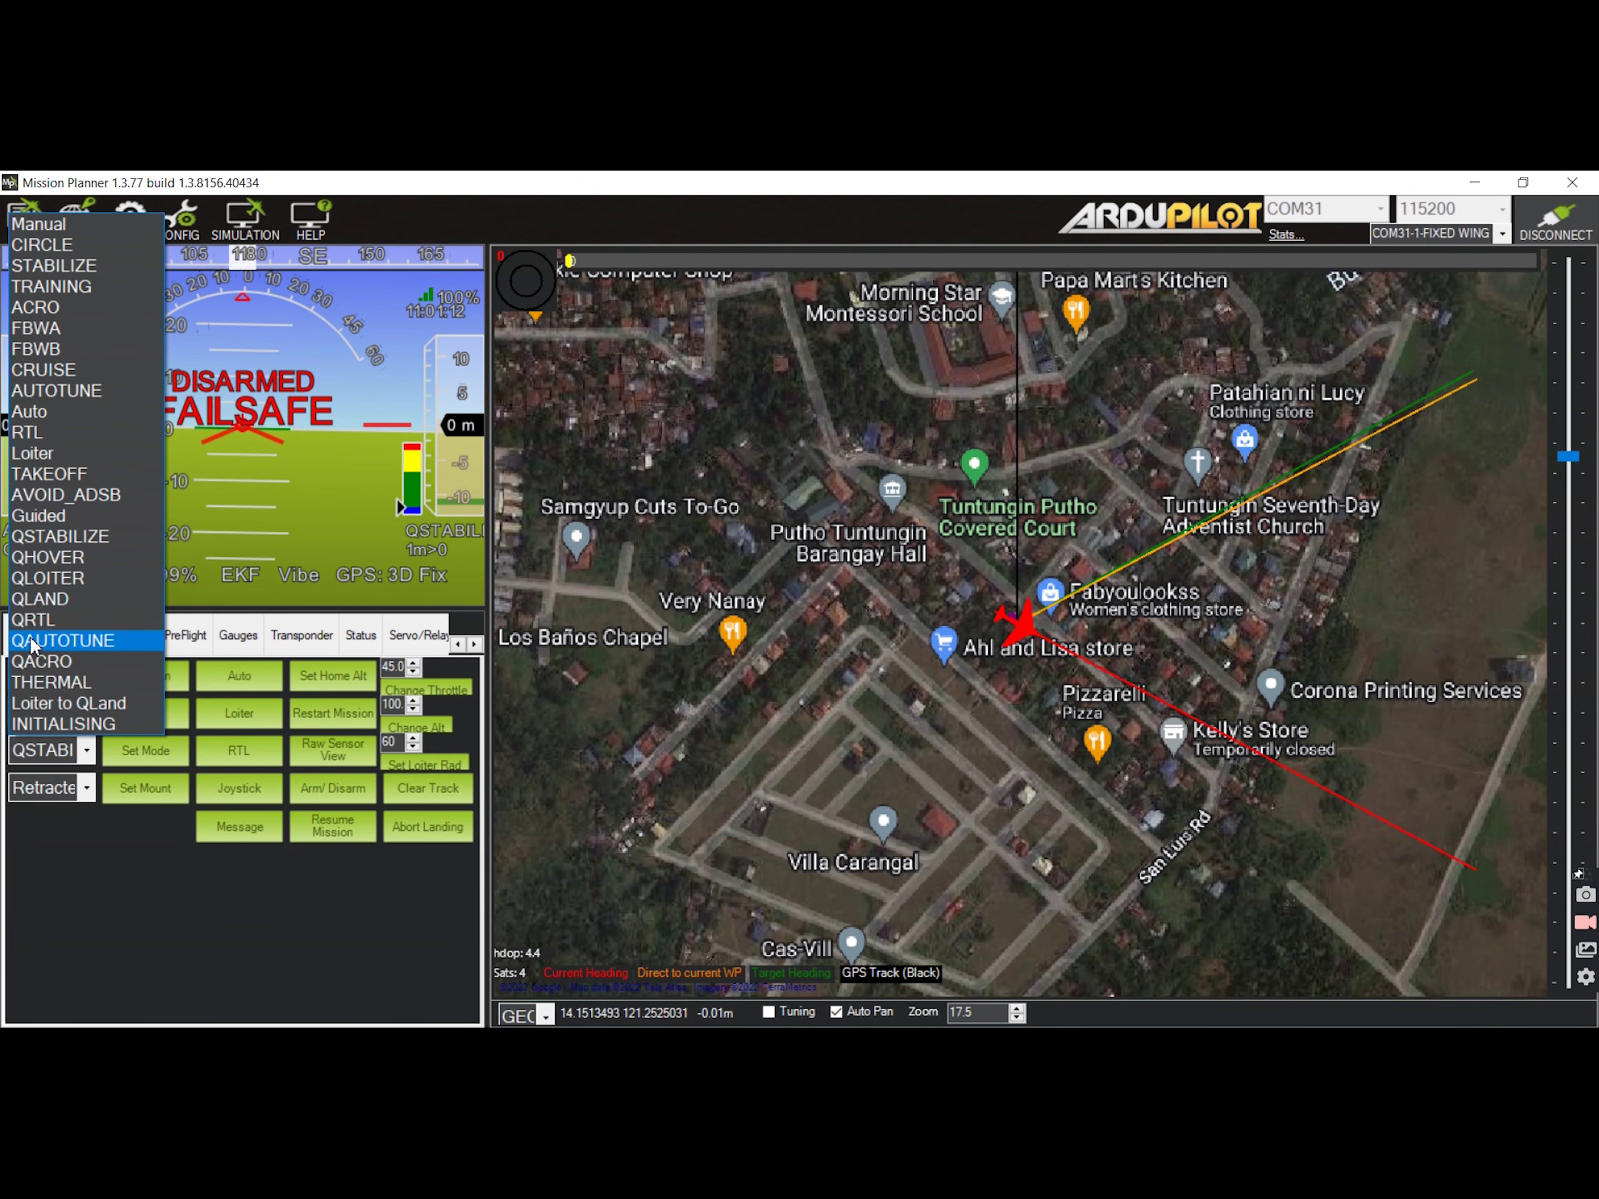
click(64, 332)
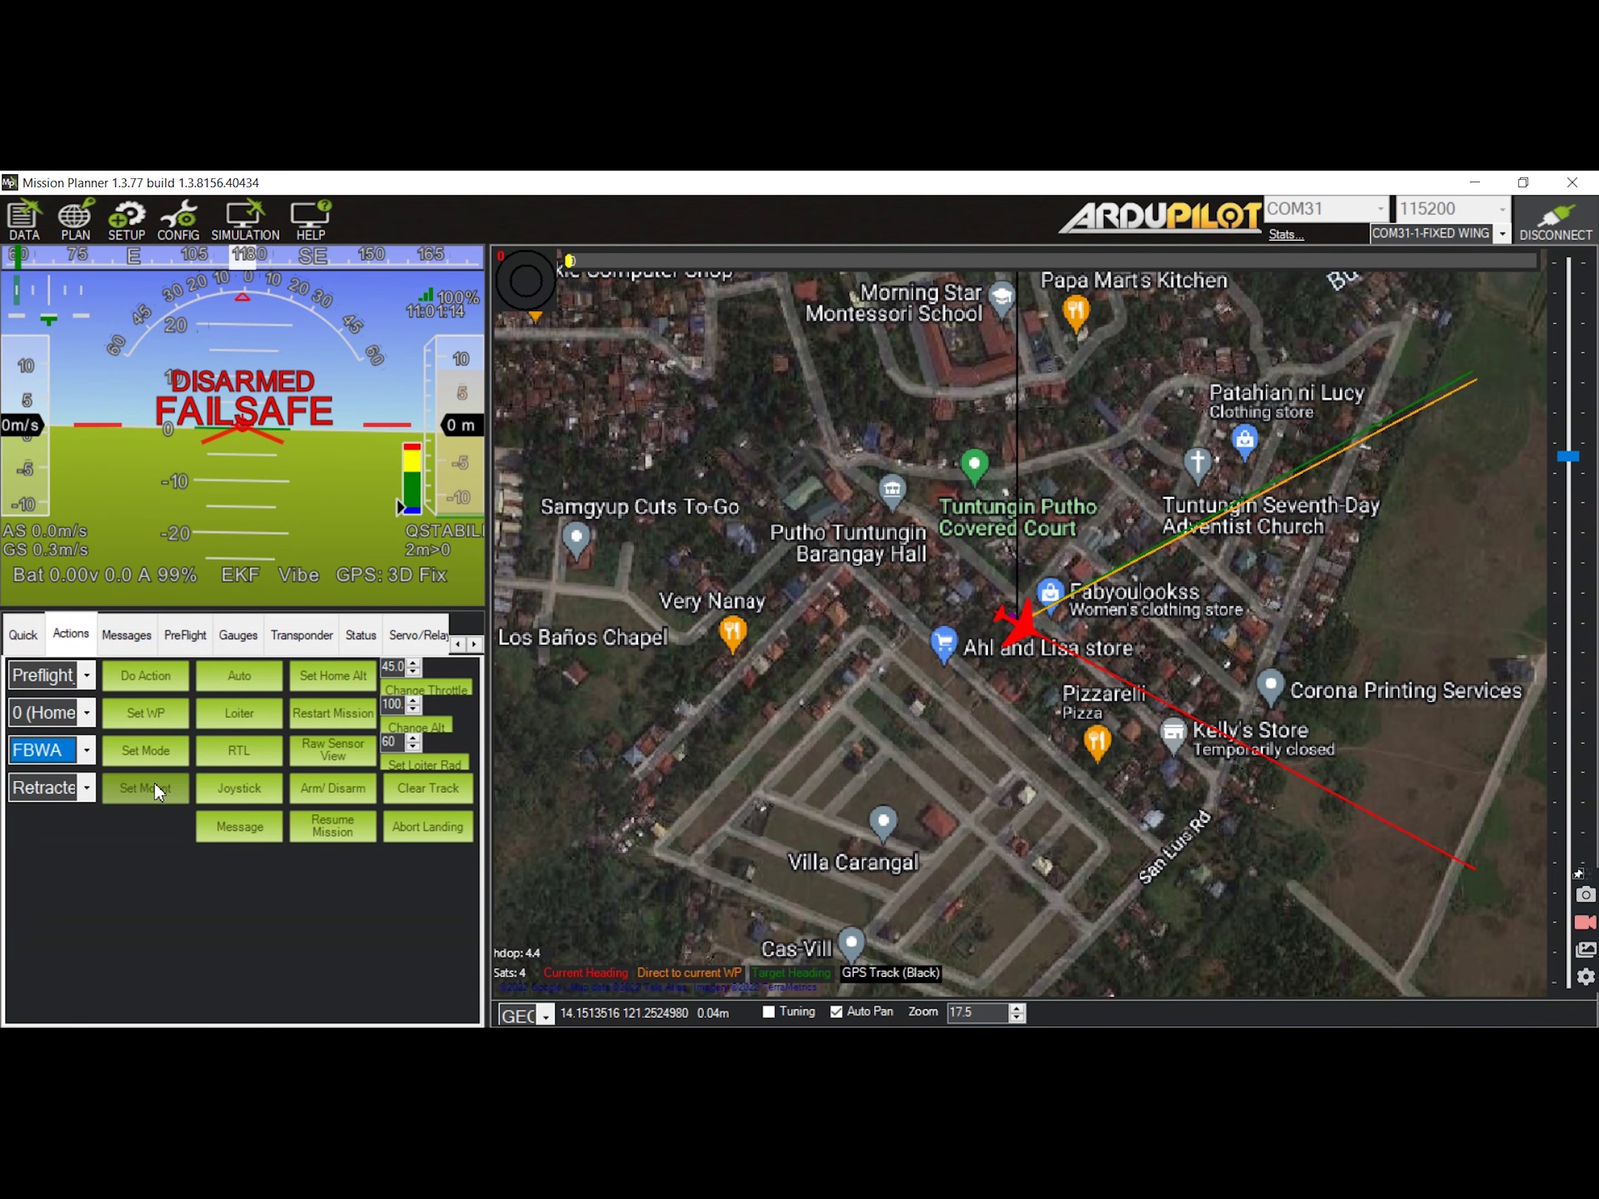
click(158, 755)
key(Return)
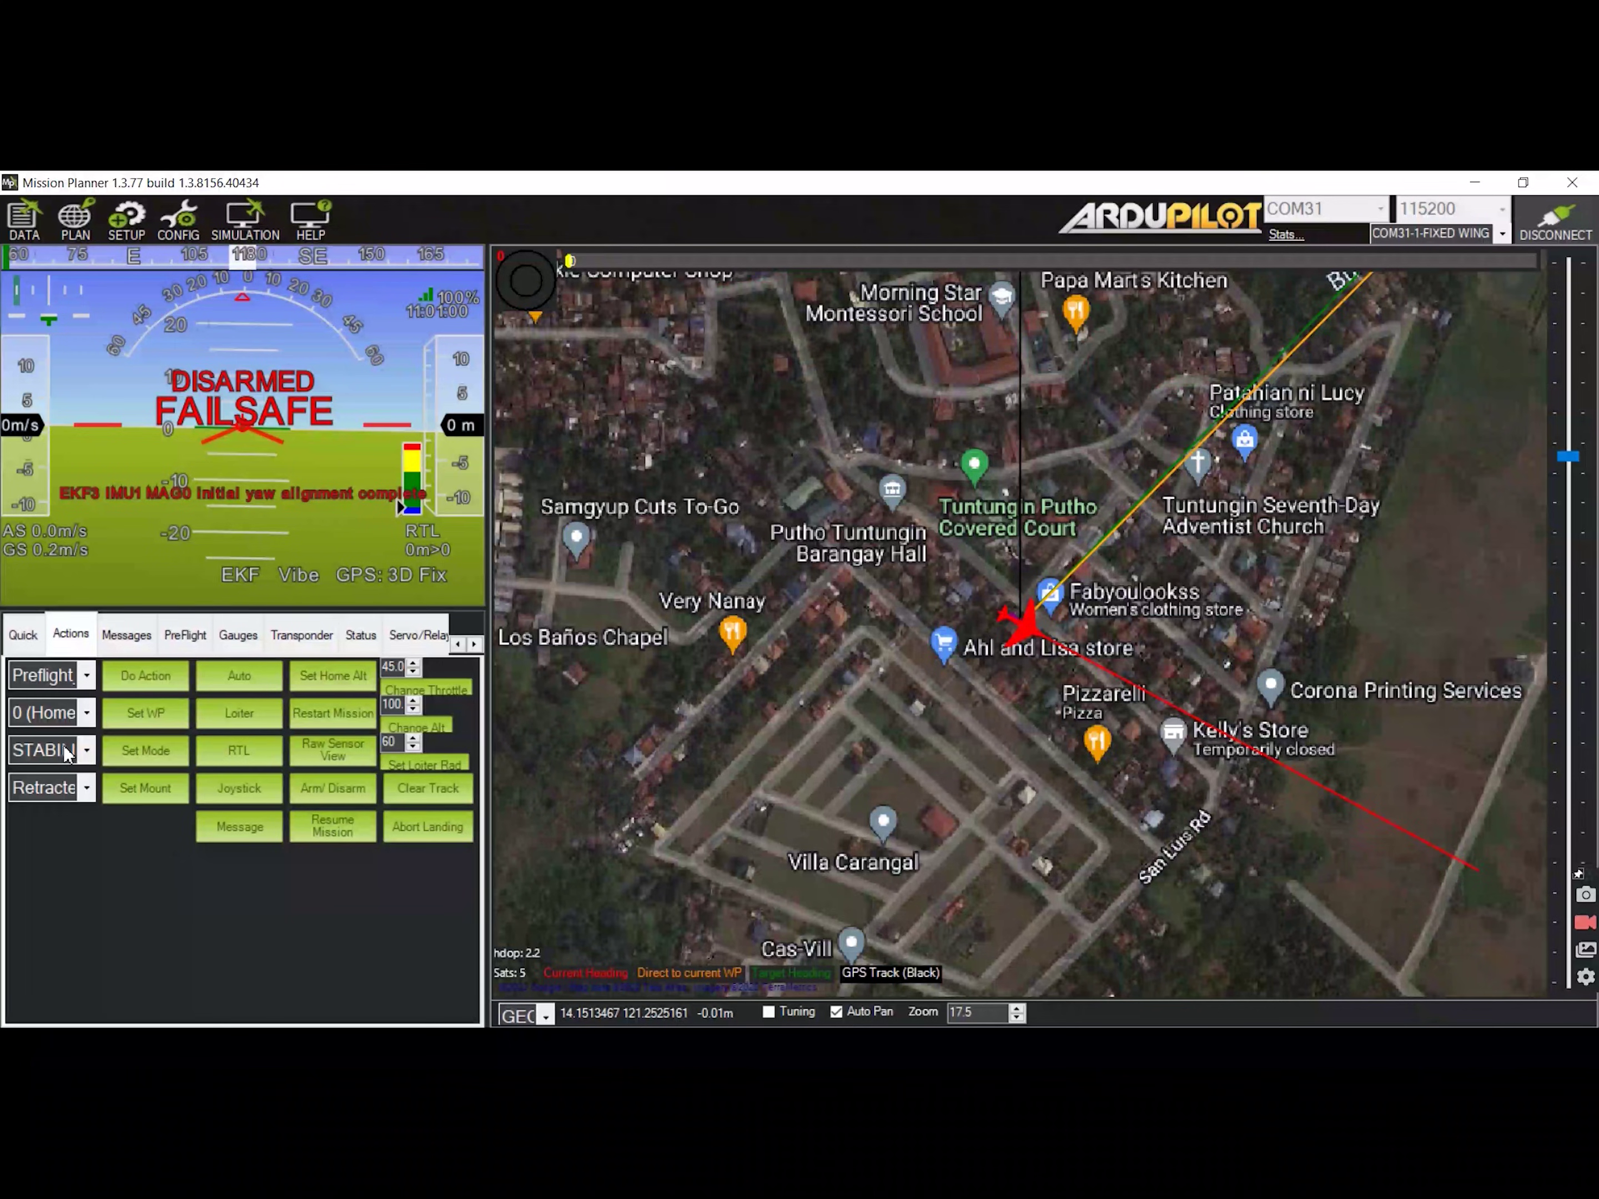
Switch the vehicle back to QSTABILIZE mode and accept the failsafe confirmation.
click(61, 750)
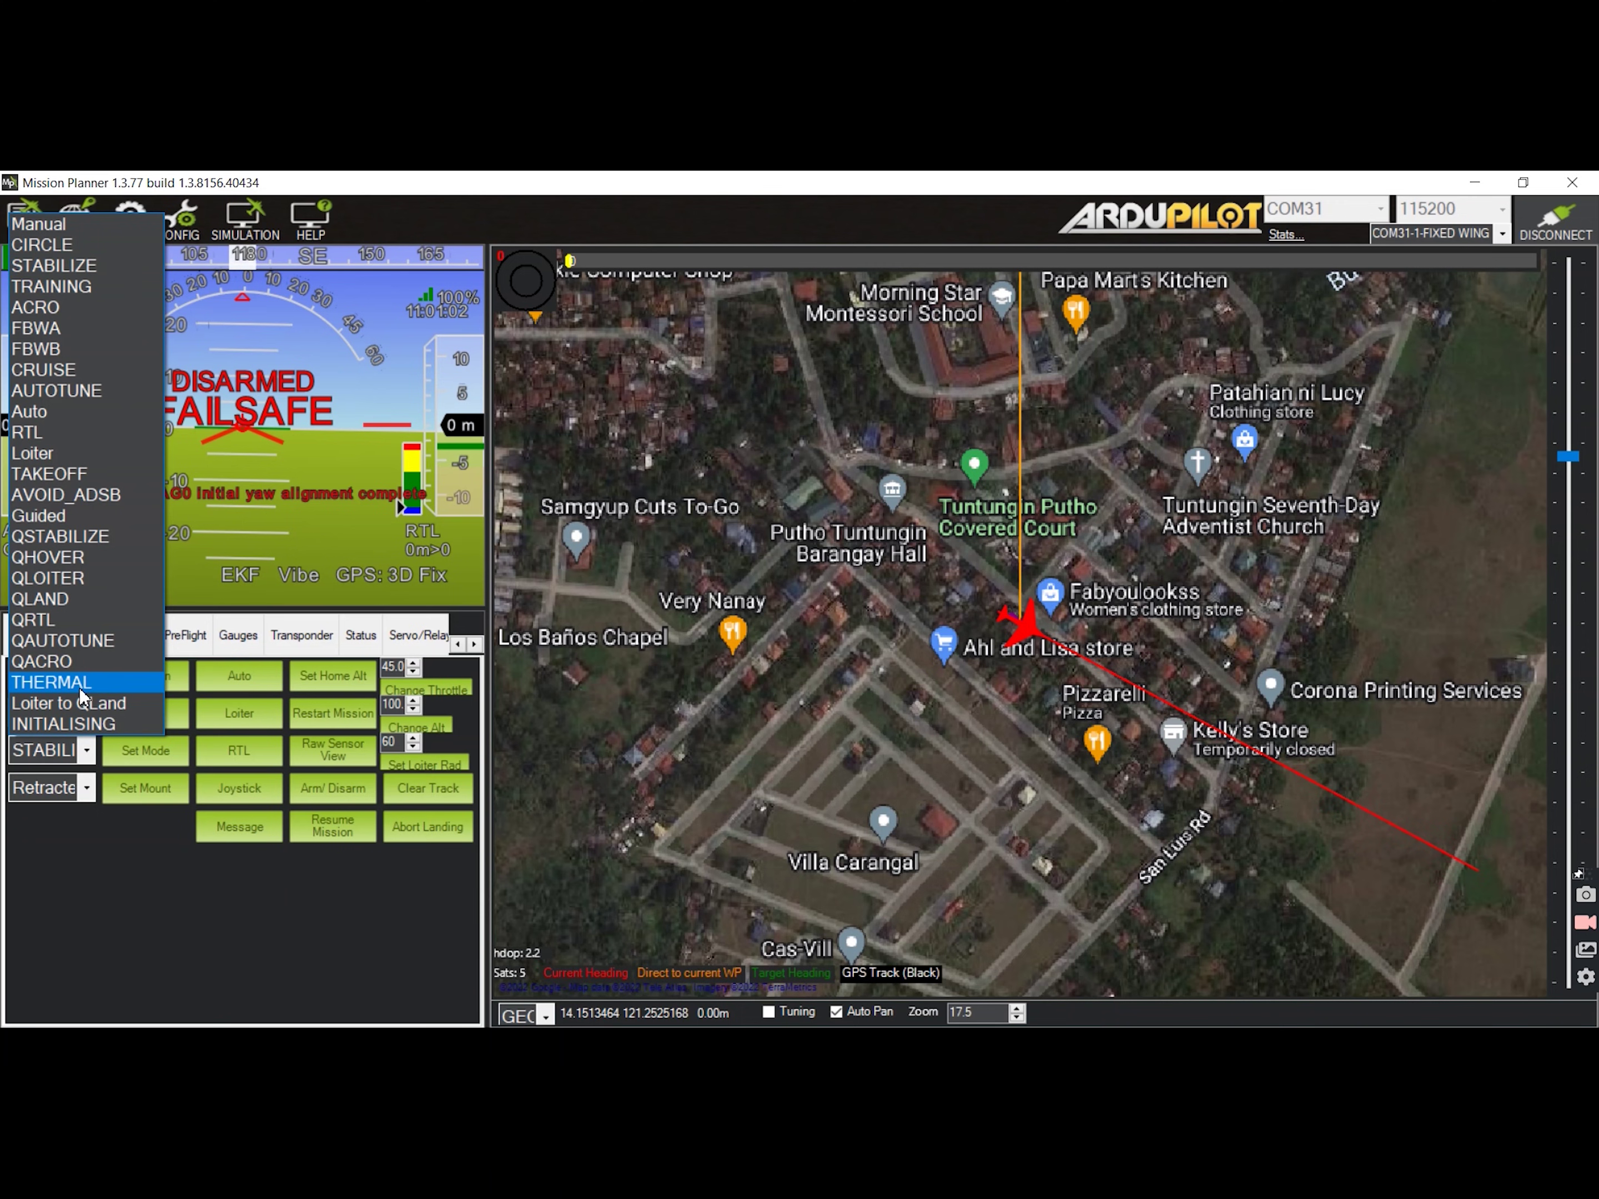
click(102, 536)
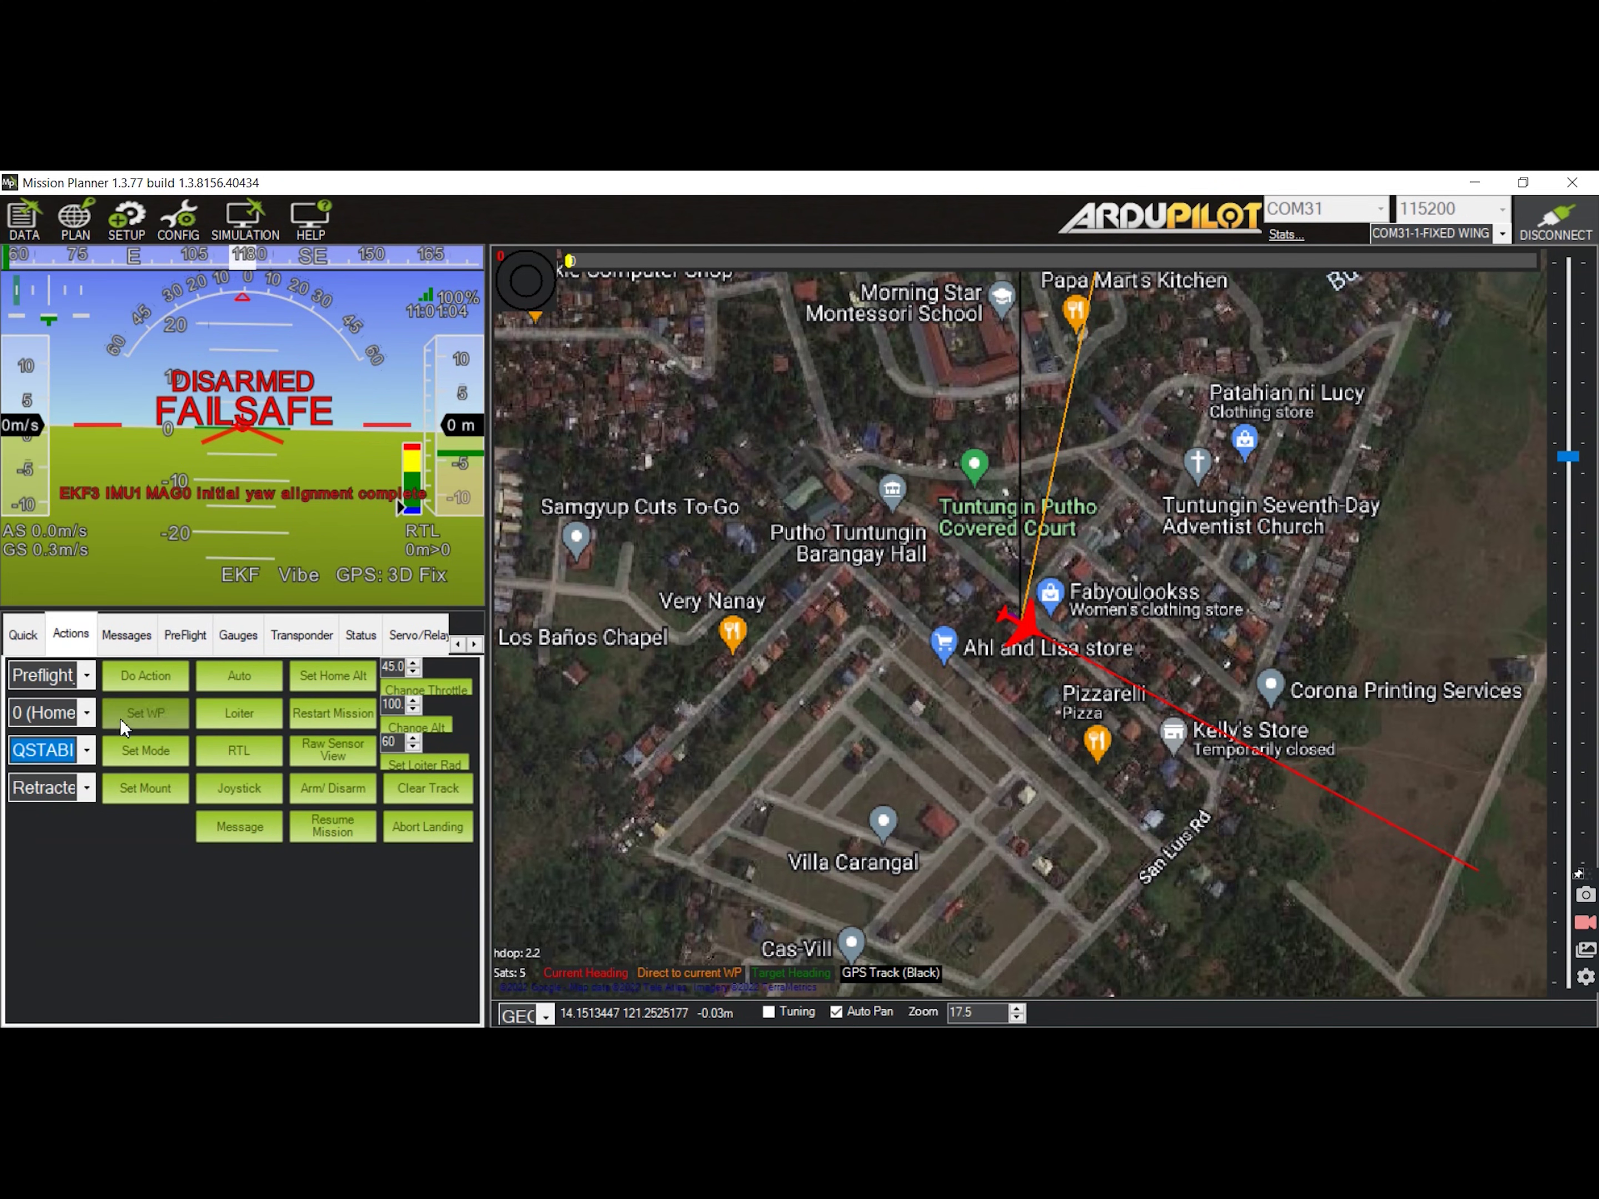
click(121, 747)
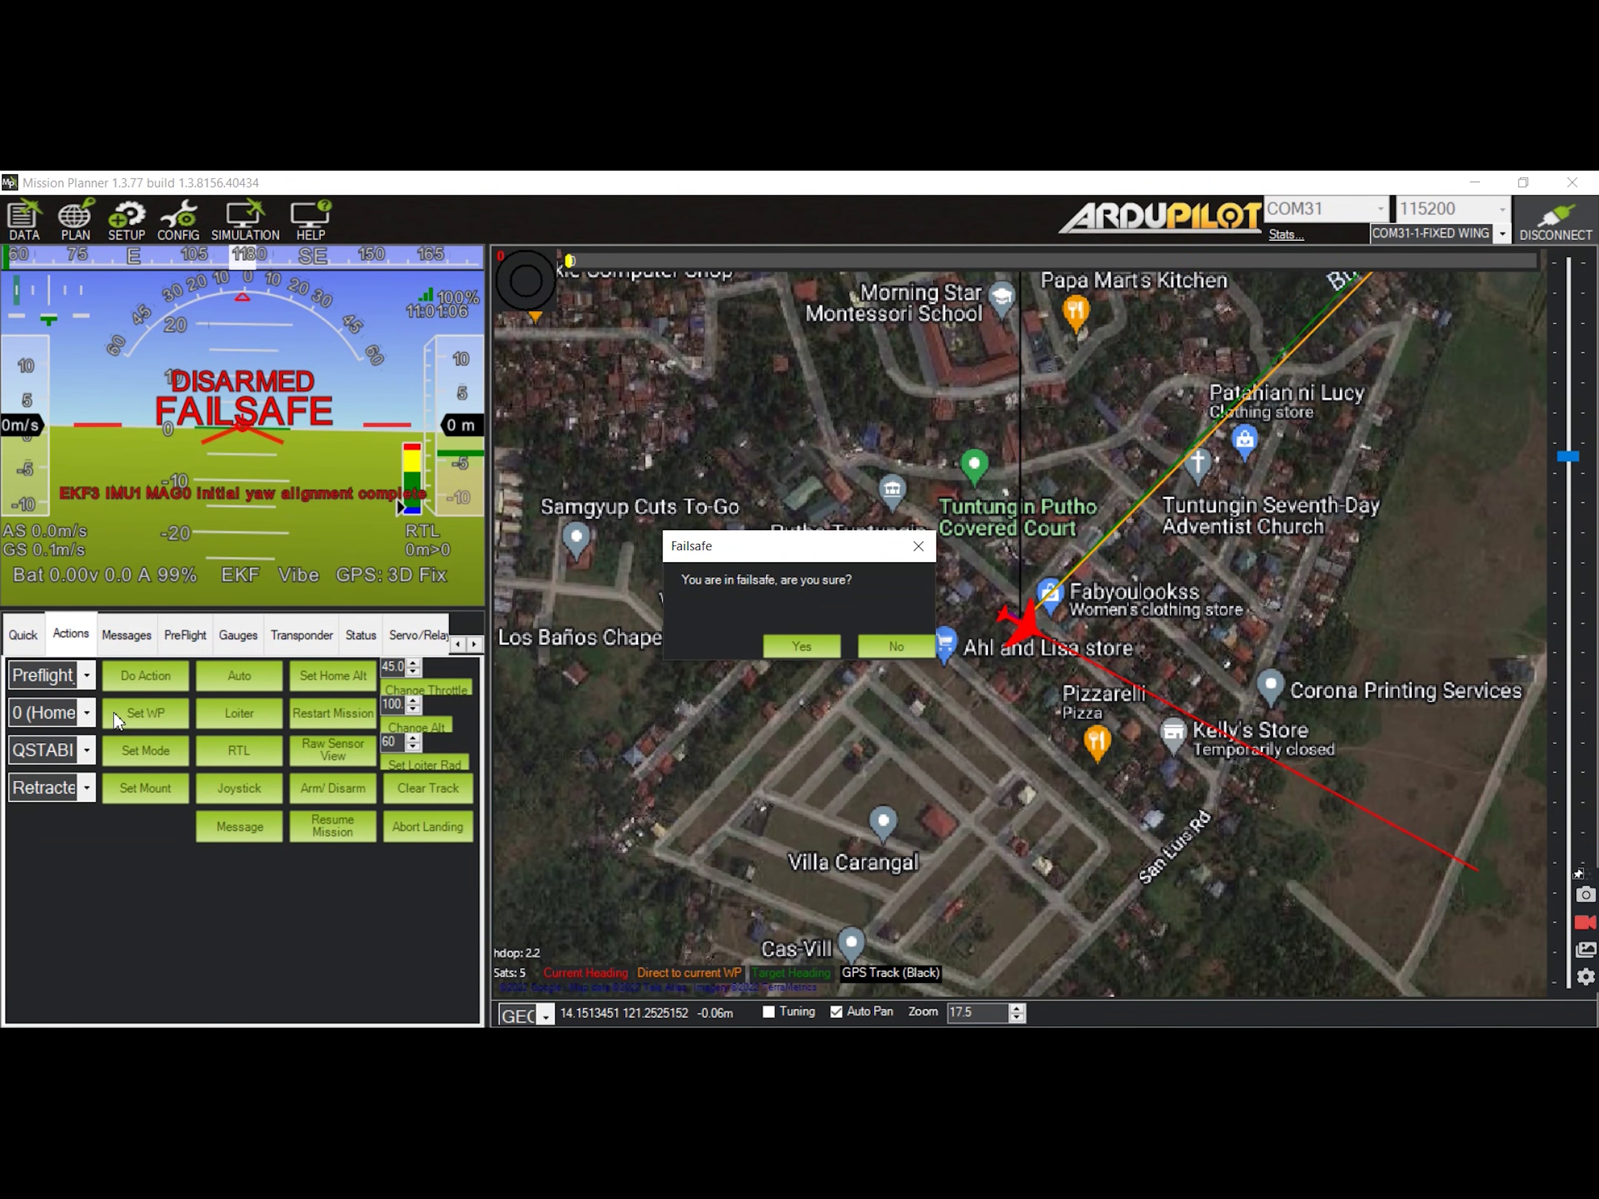
key(Return)
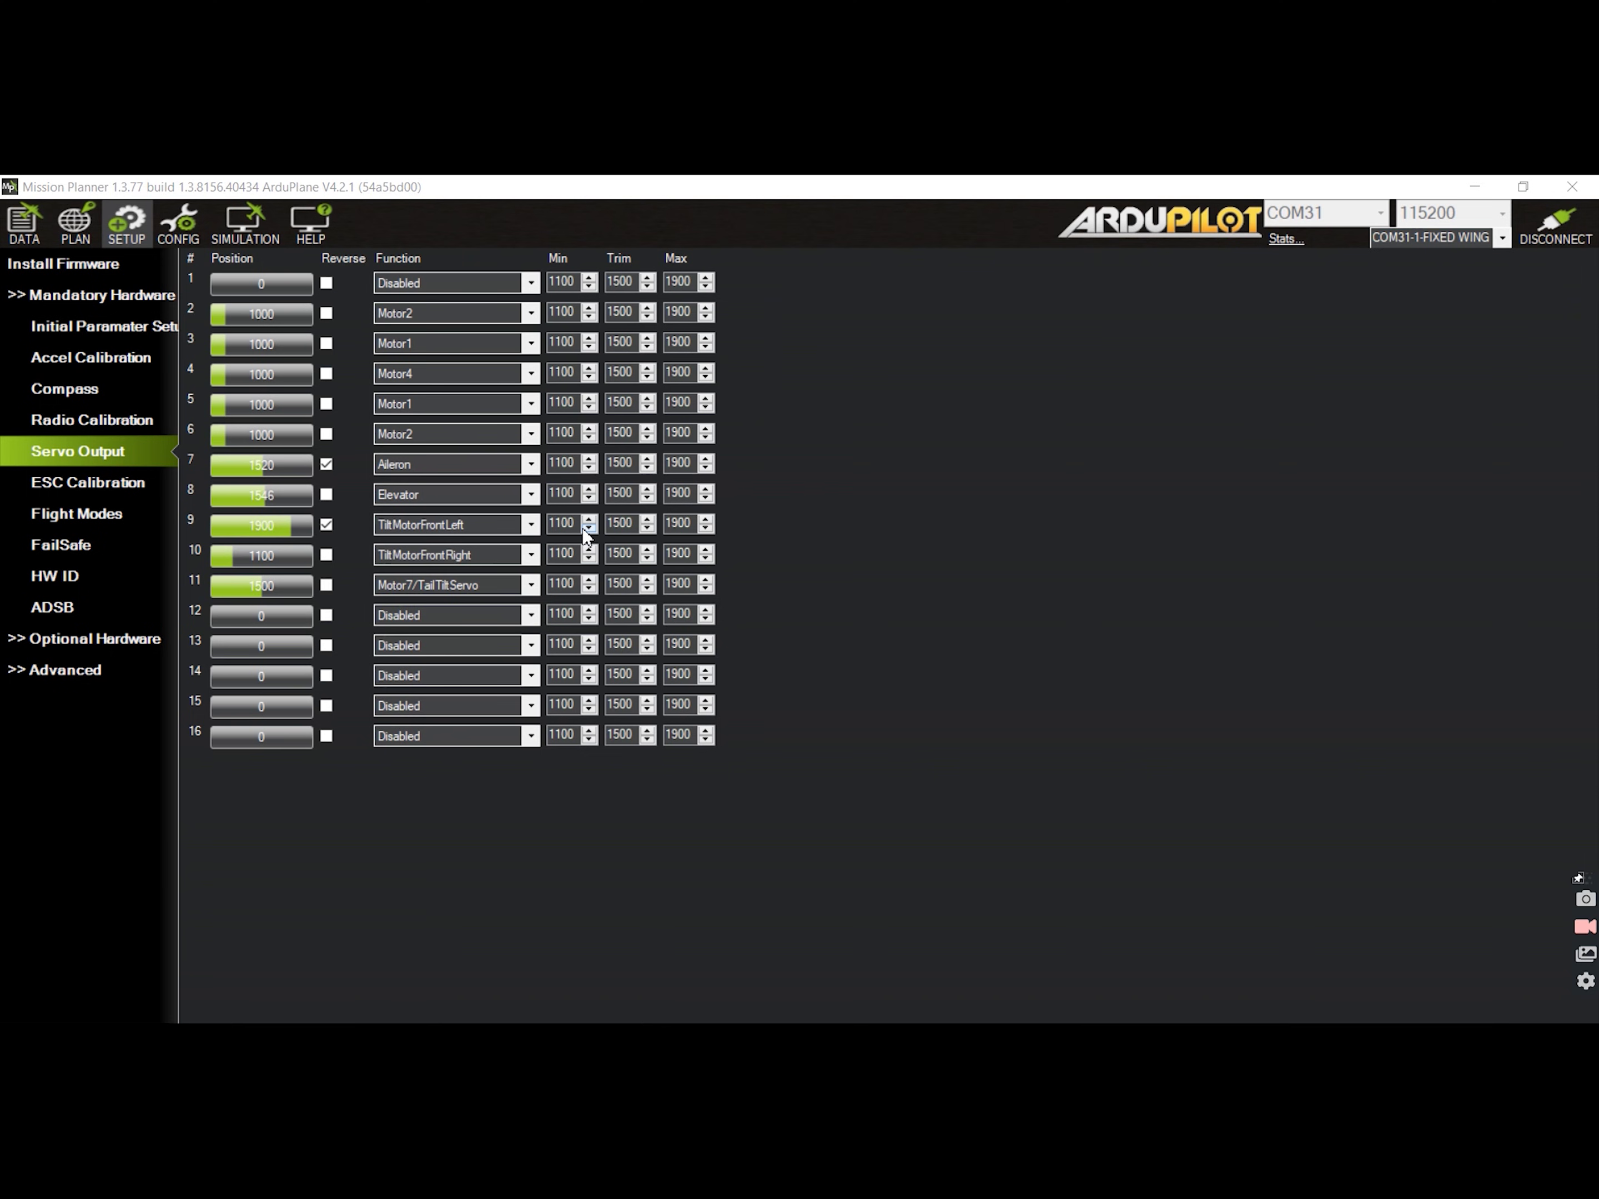
Set the maximum of the TiltMotorFrontLeft servo on output 9 to 2100.
double_click(688, 523)
text(2)
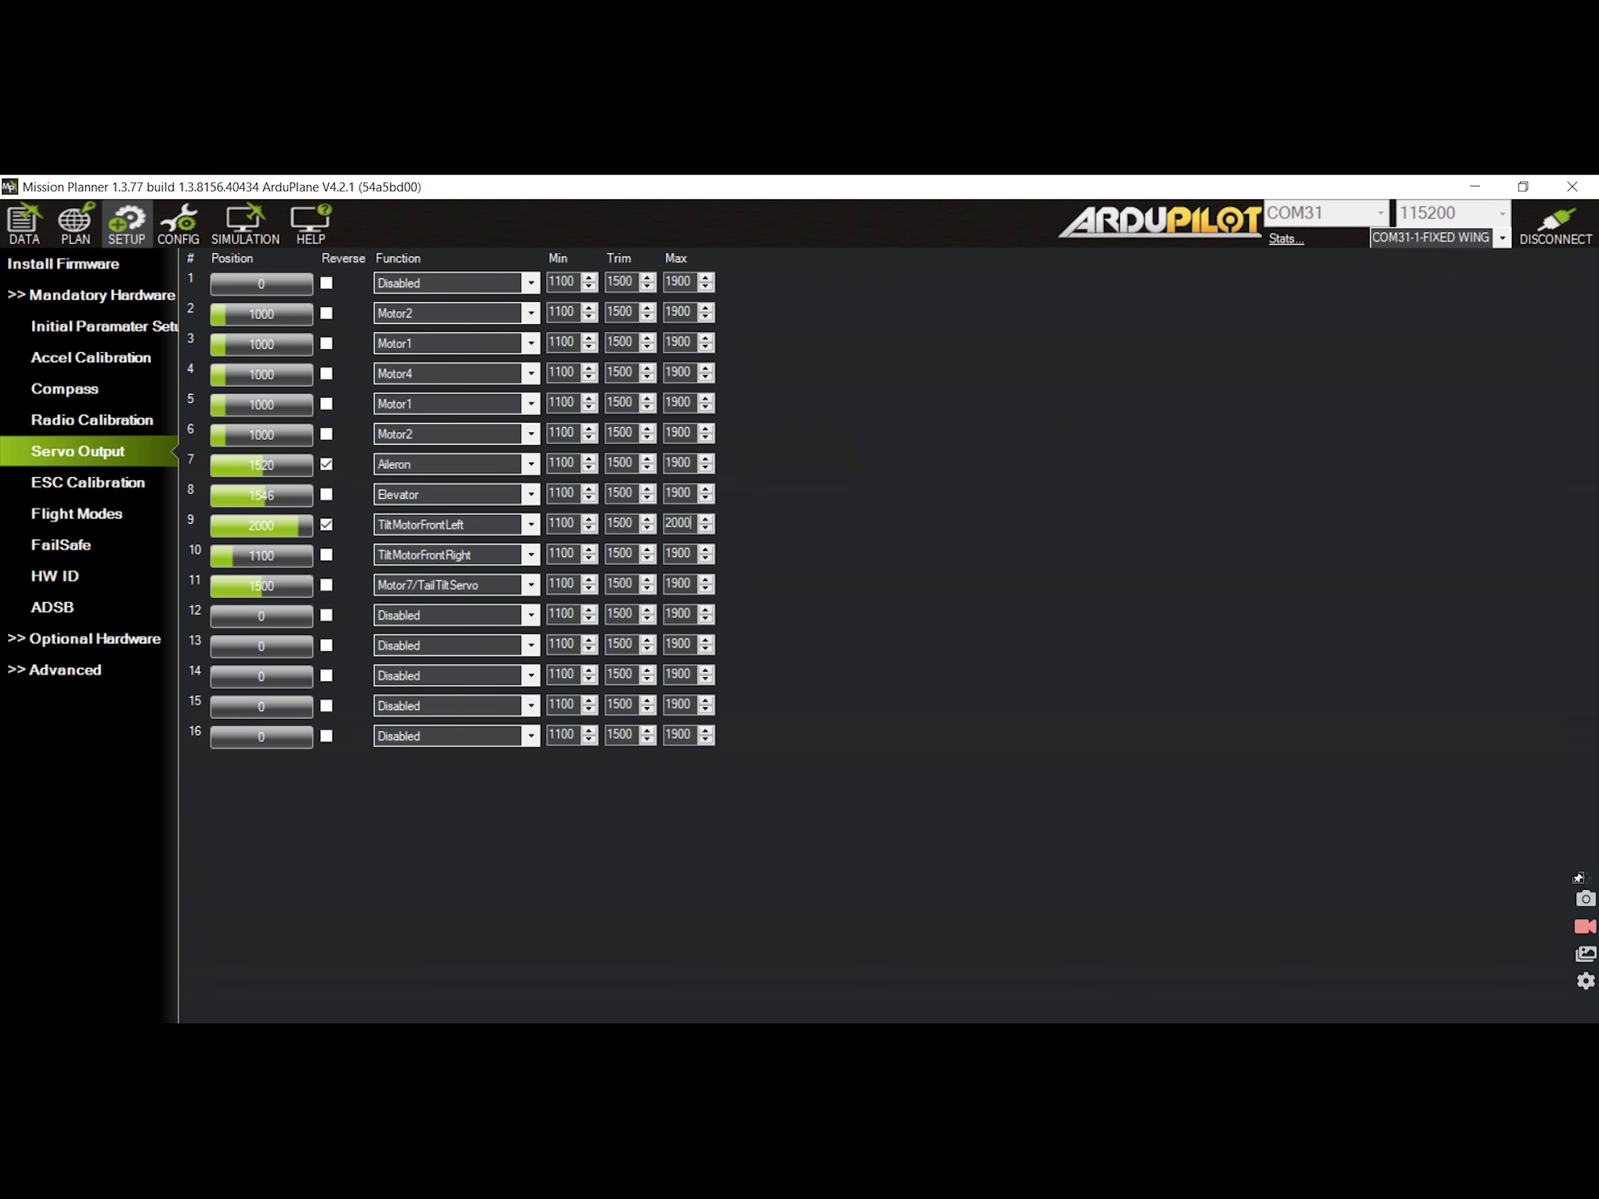
text(010)
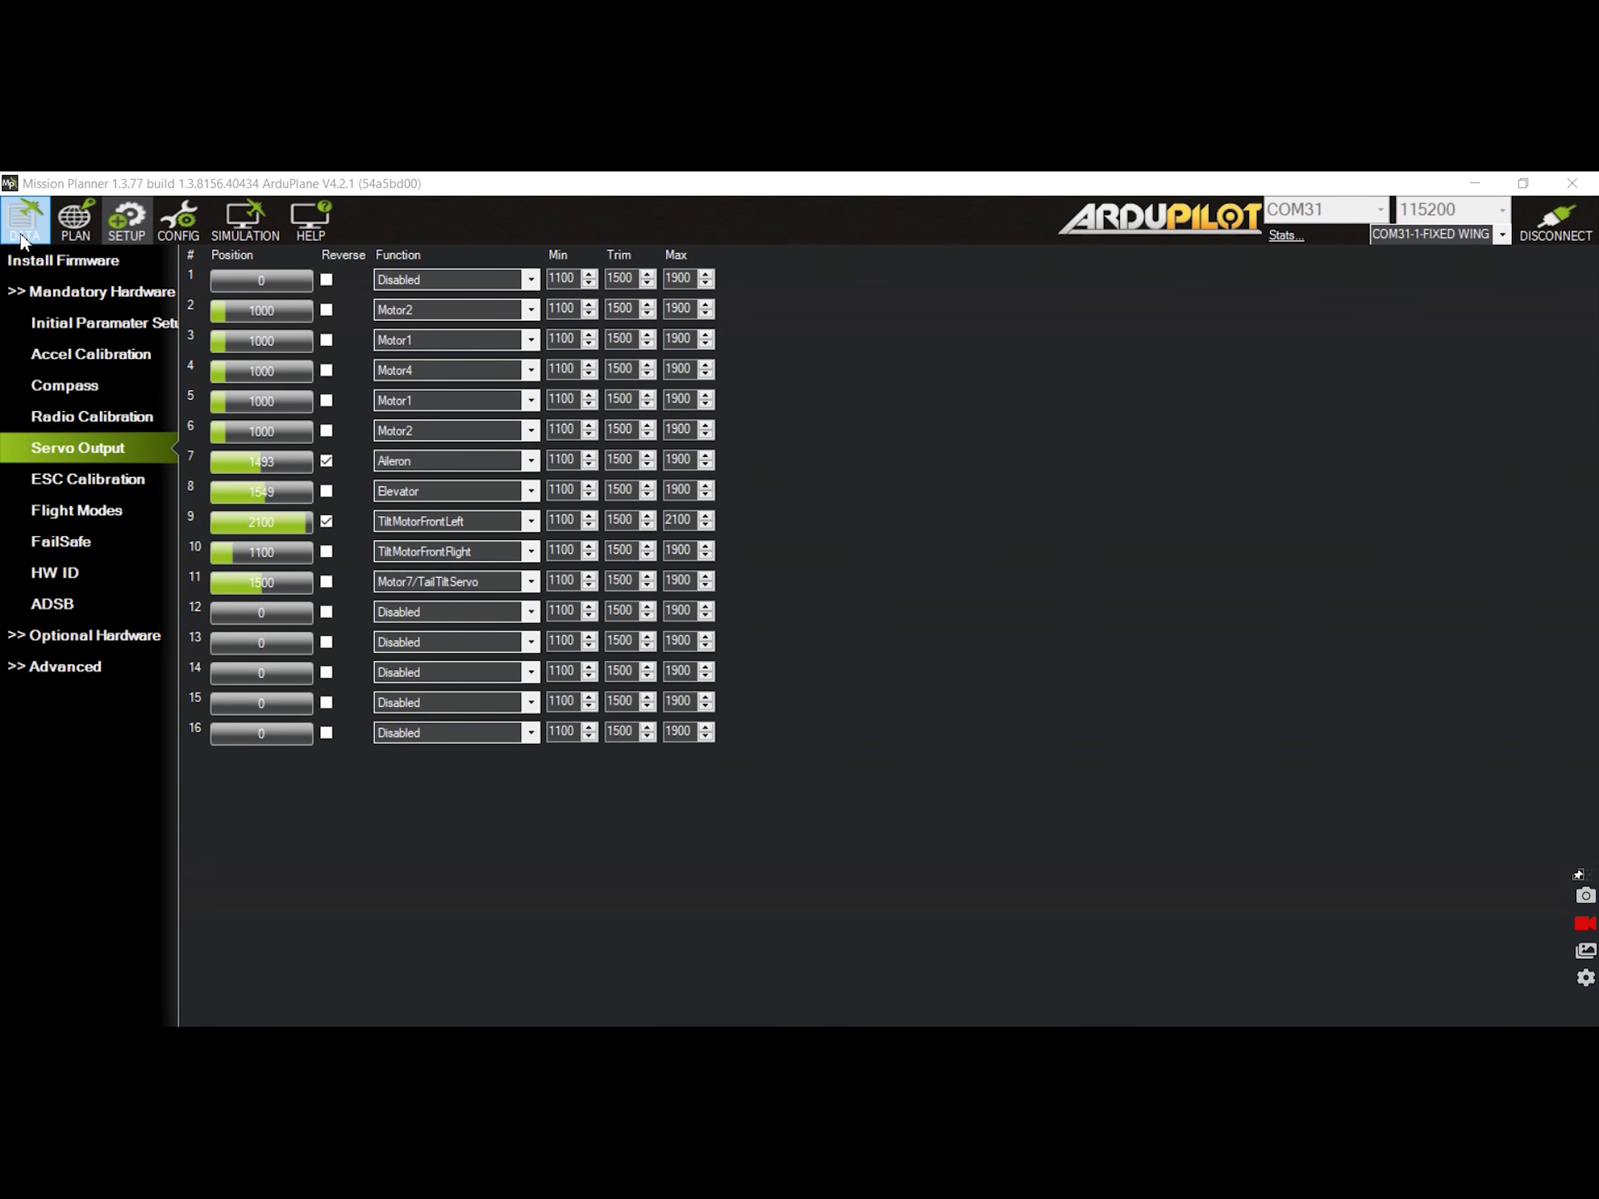
Switch the vehicle to Manual mode from the flight data actions and accept the failsafe confirmation.
click(26, 213)
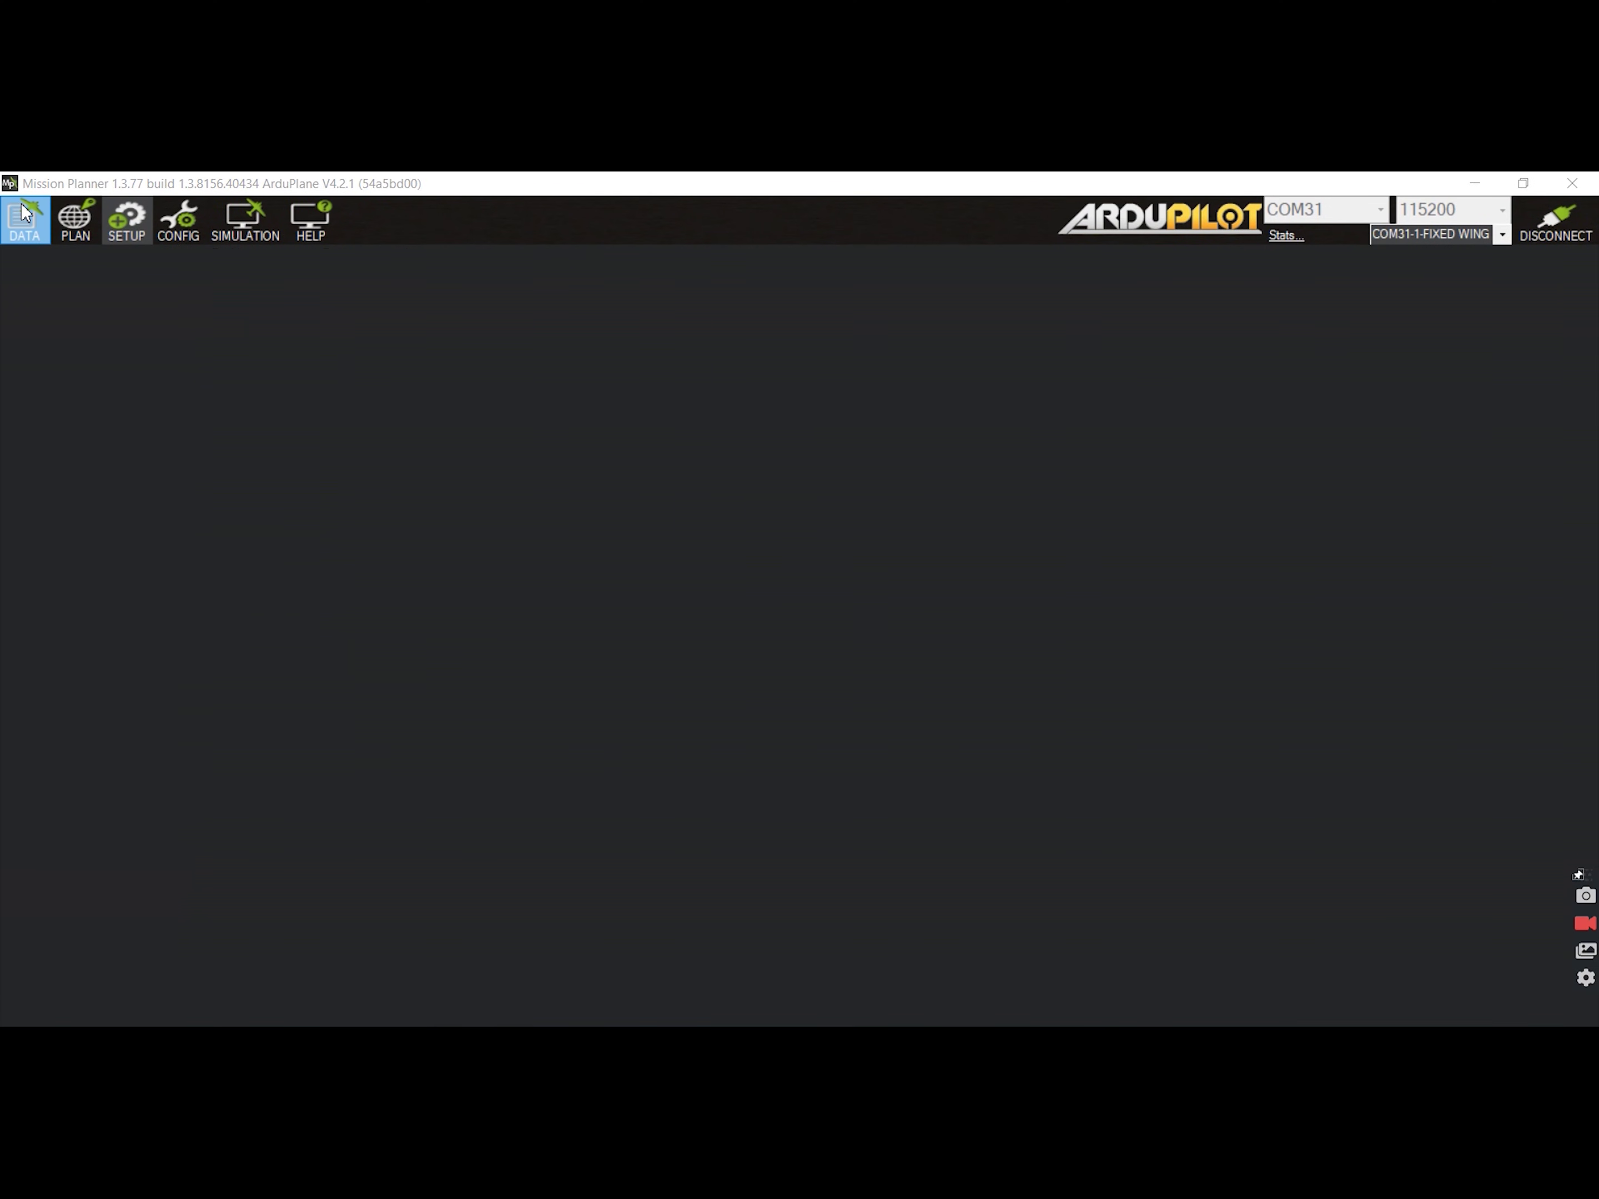
click(116, 755)
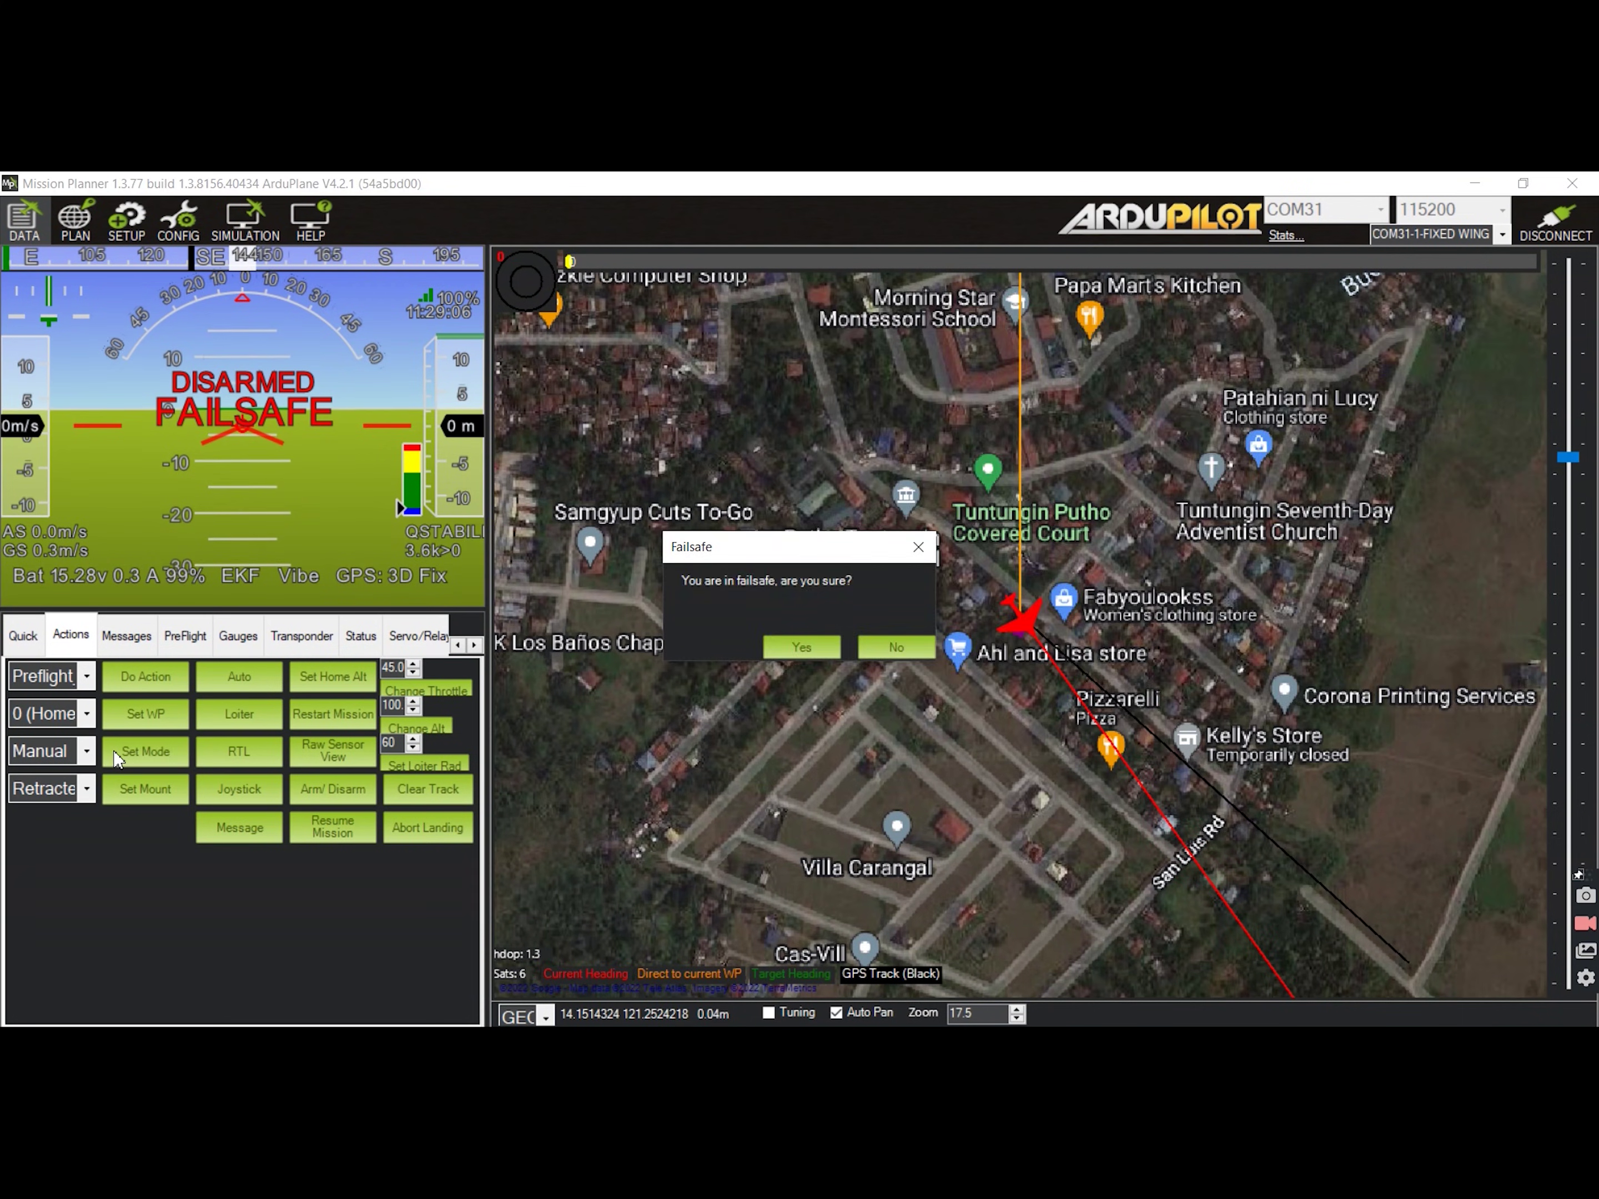
key(Return)
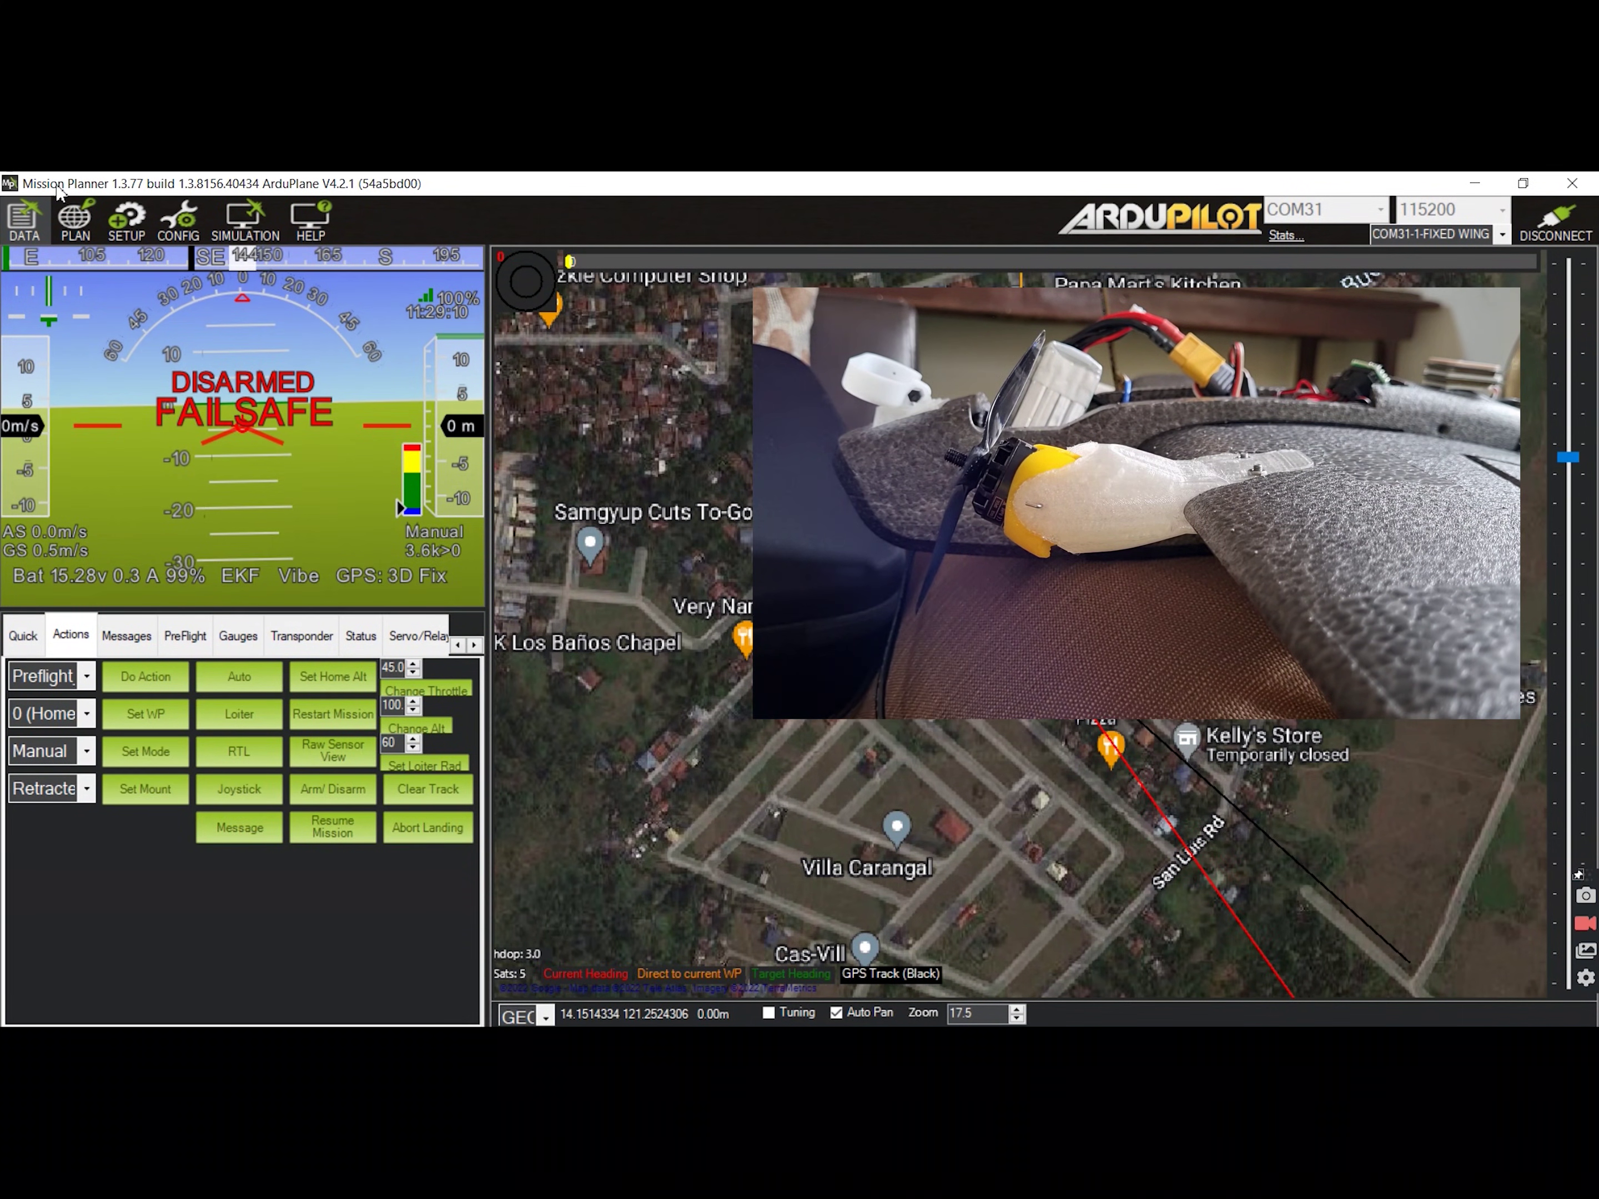
Try a minimum of 800 for the TiltMotorFrontLeft servo on output 9 and replace it with 700.
click(120, 222)
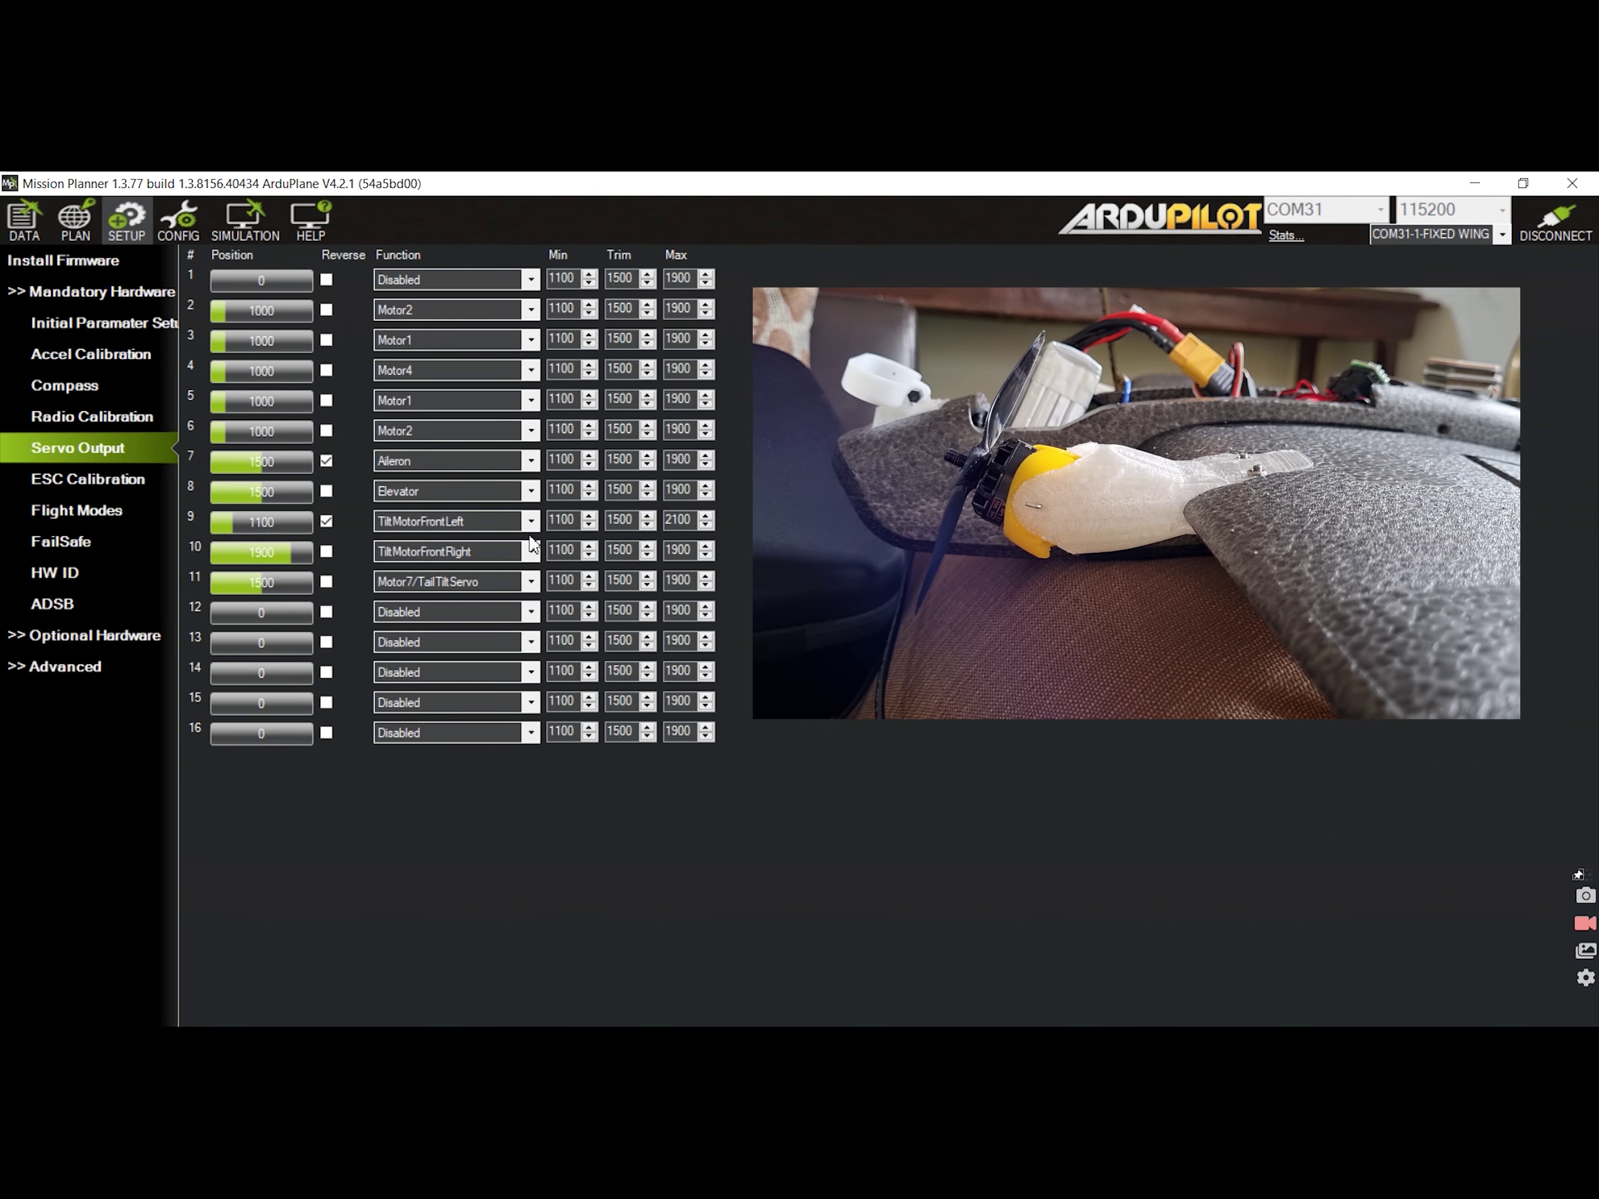
double_click(562, 520)
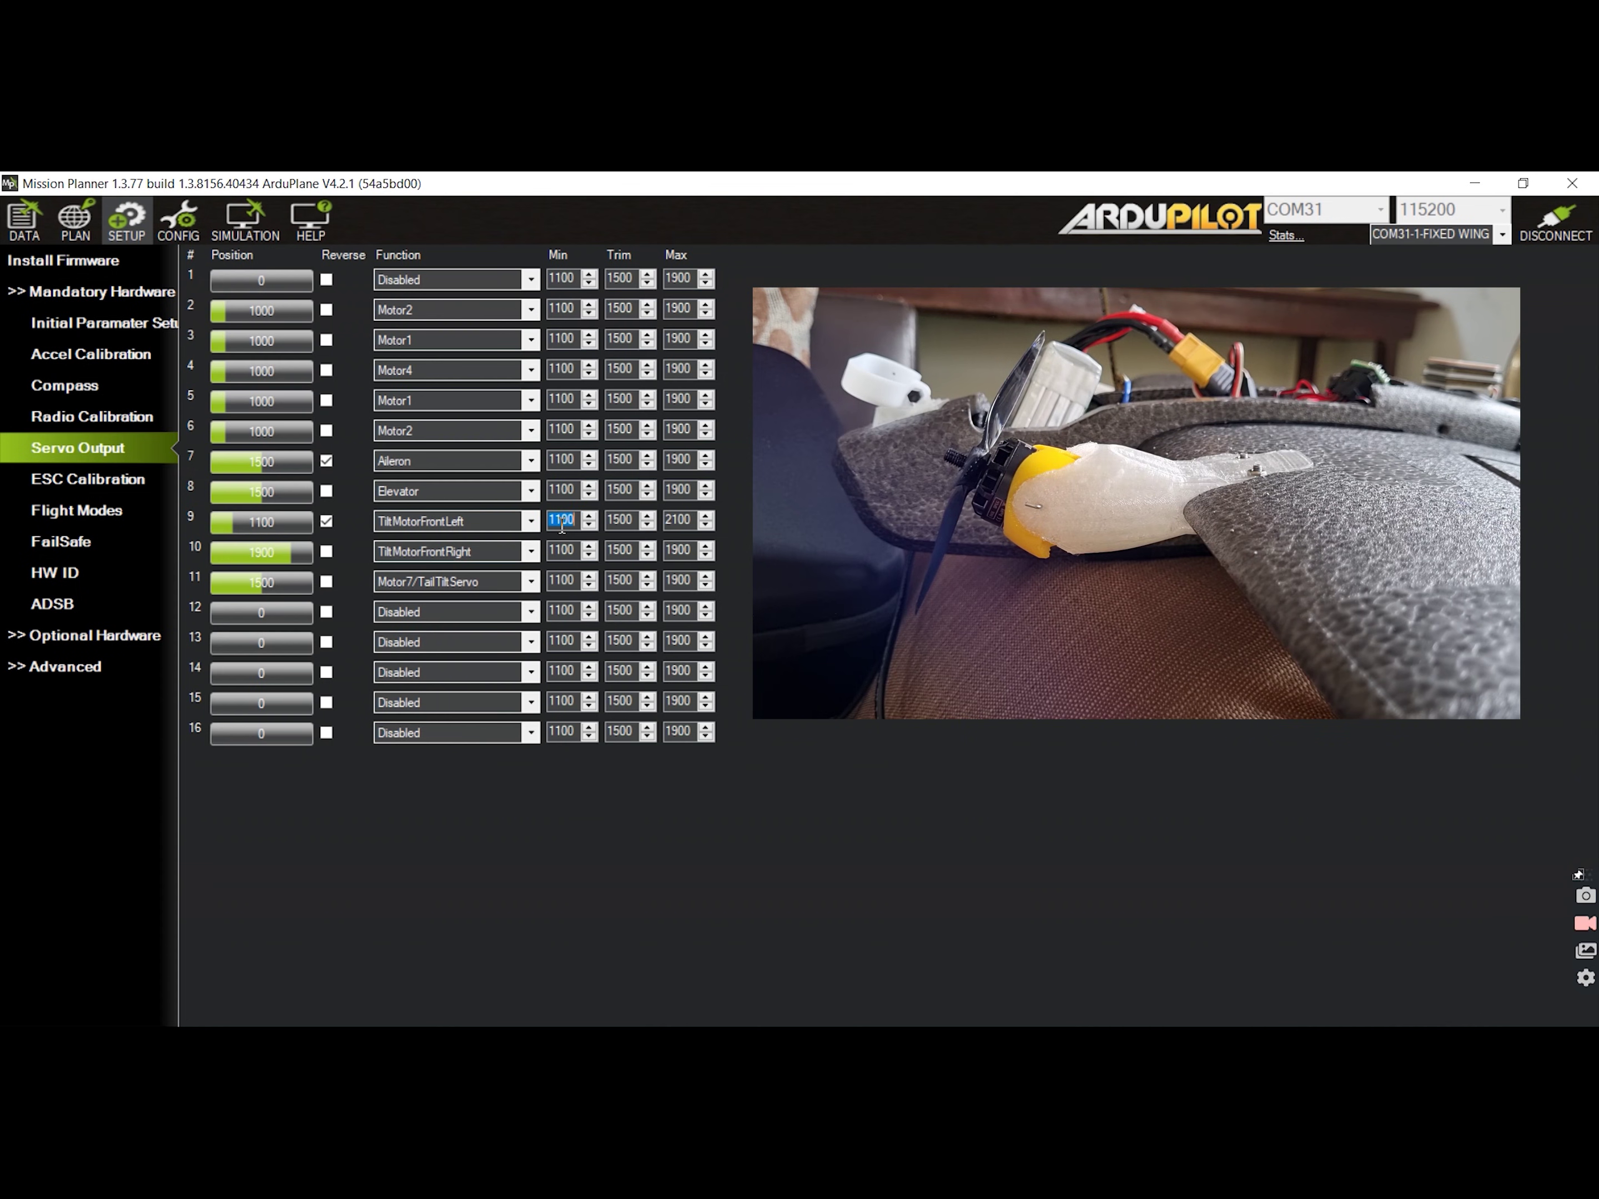
text(800)
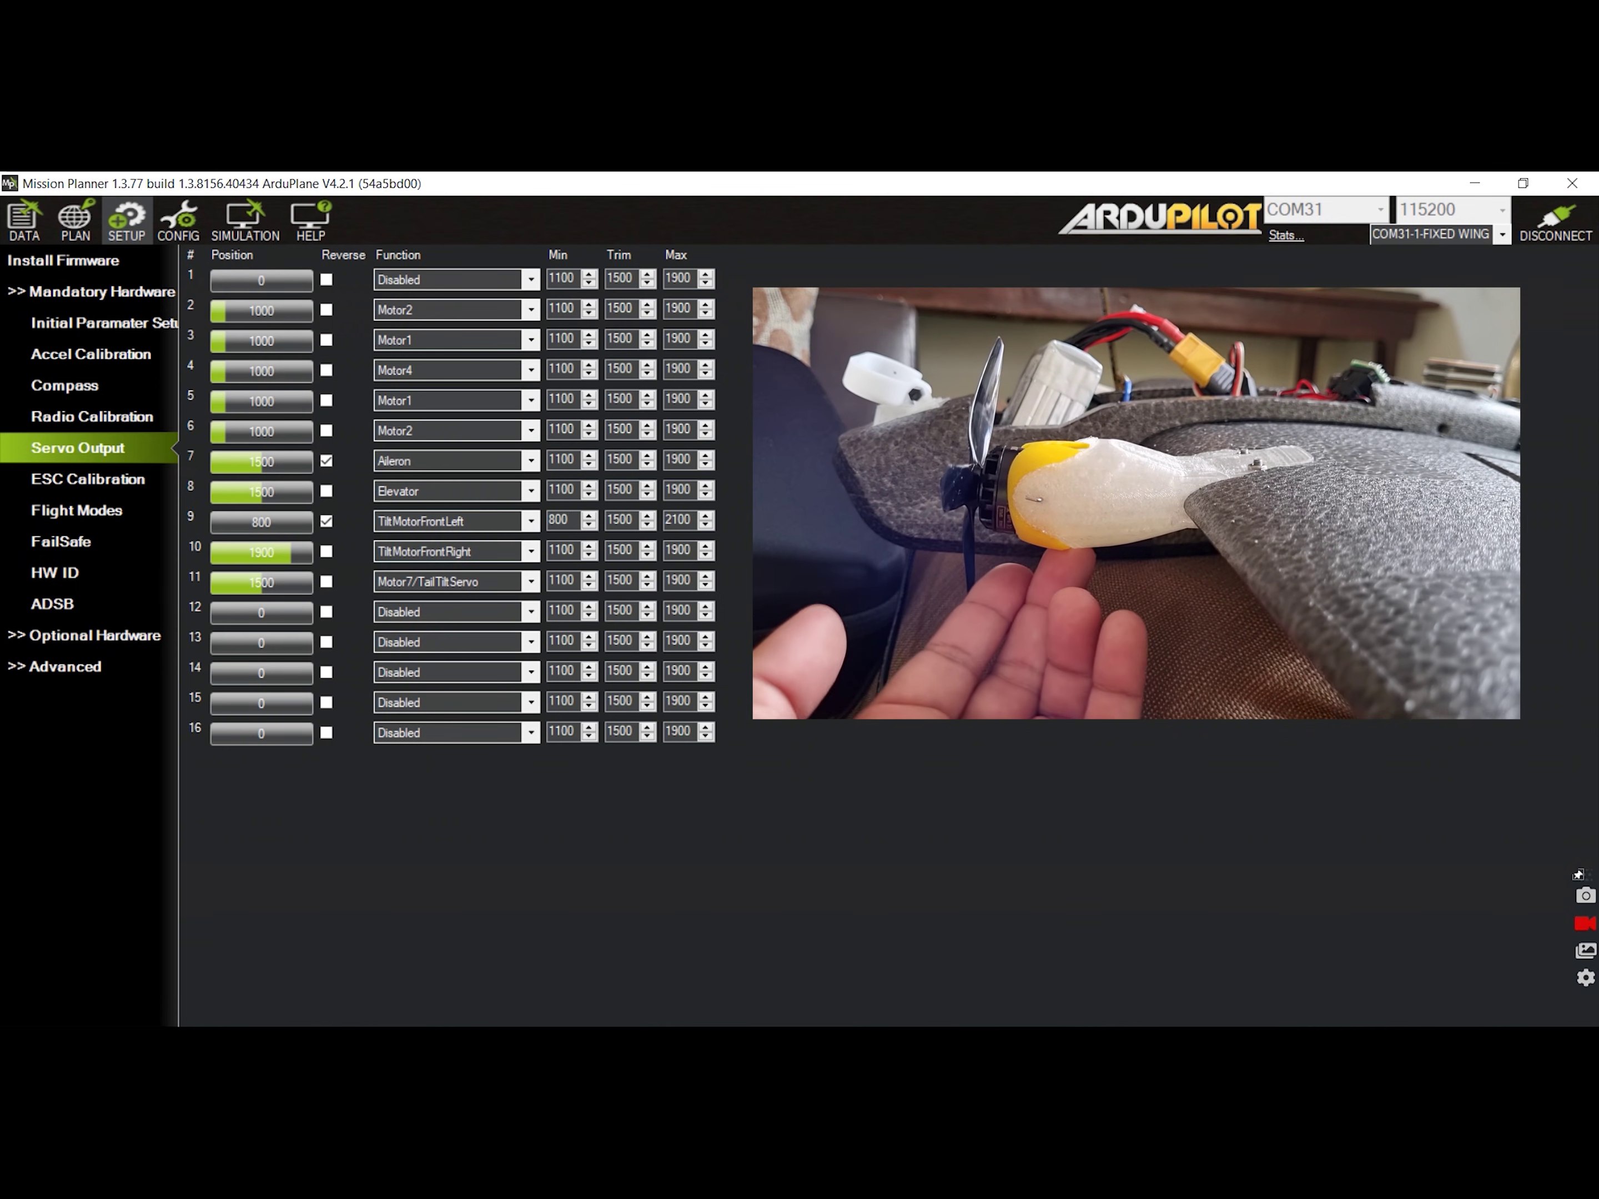
key(BackSpace)
key(BackSpace)
key(BackSpace)
text(700)
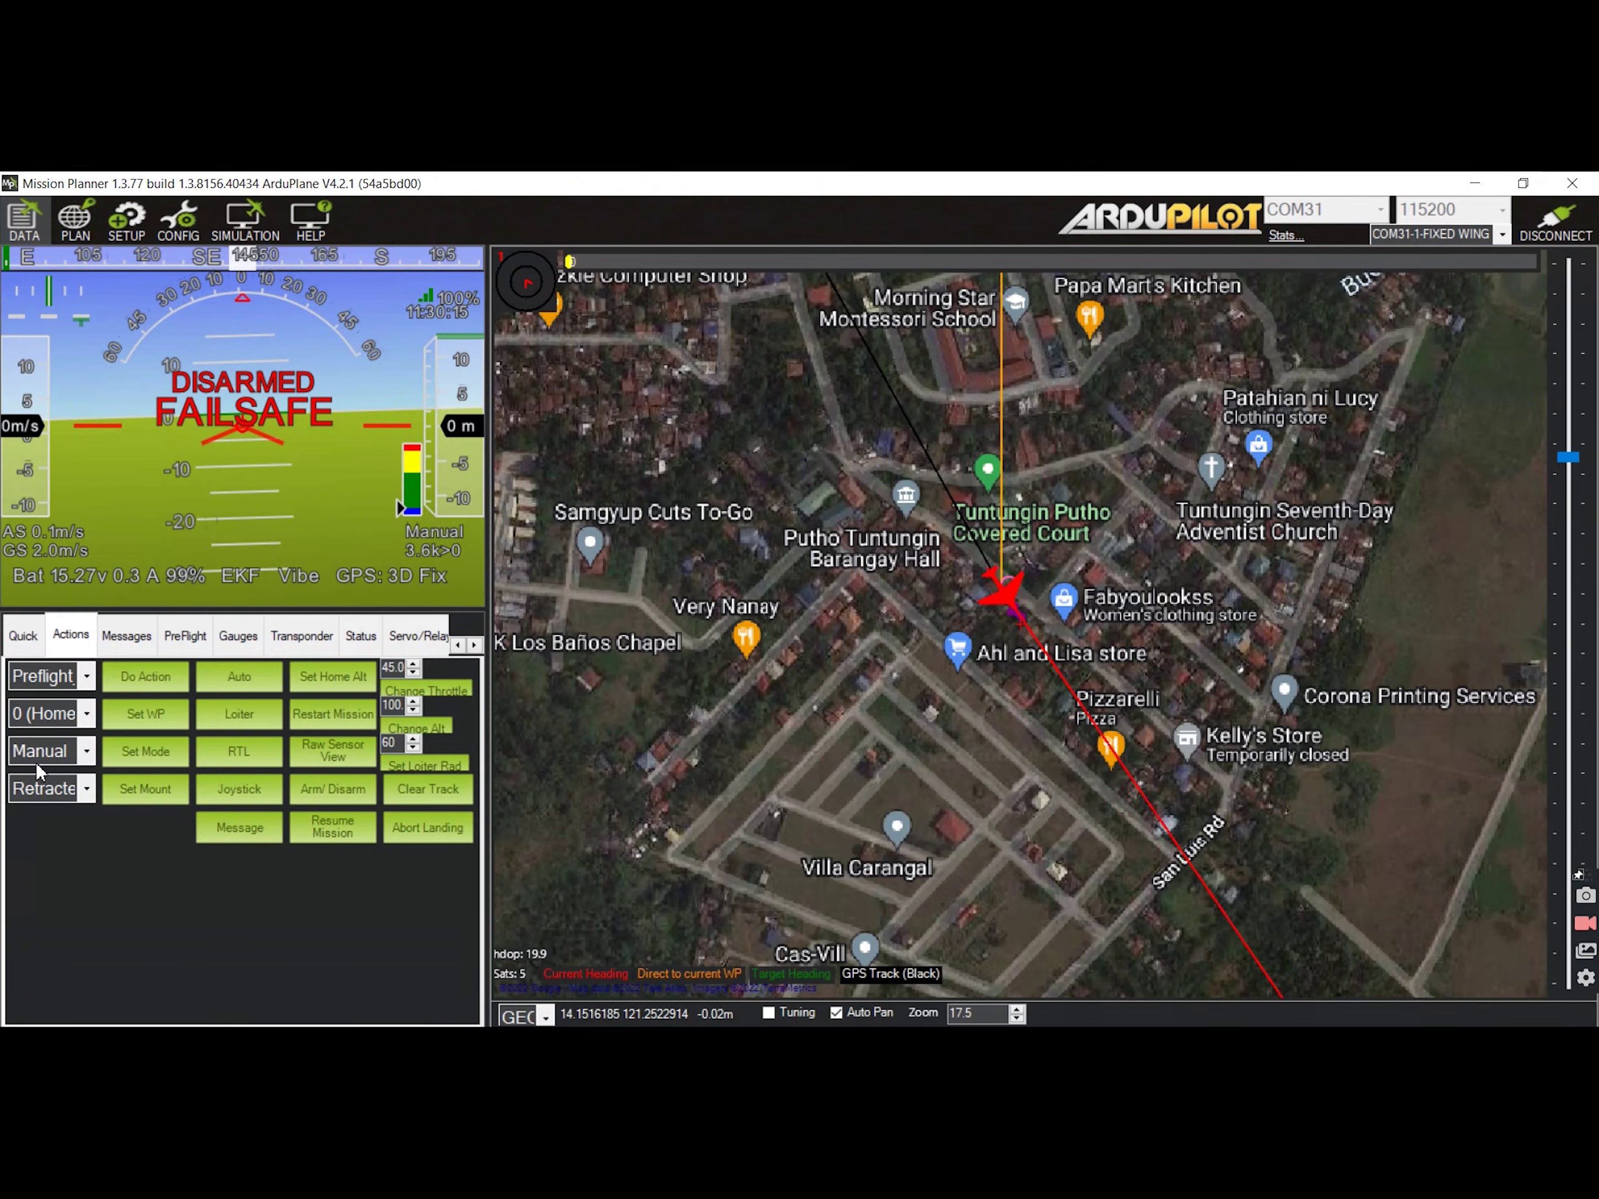
Open the list of flight modes in the flight data actions.
click(86, 751)
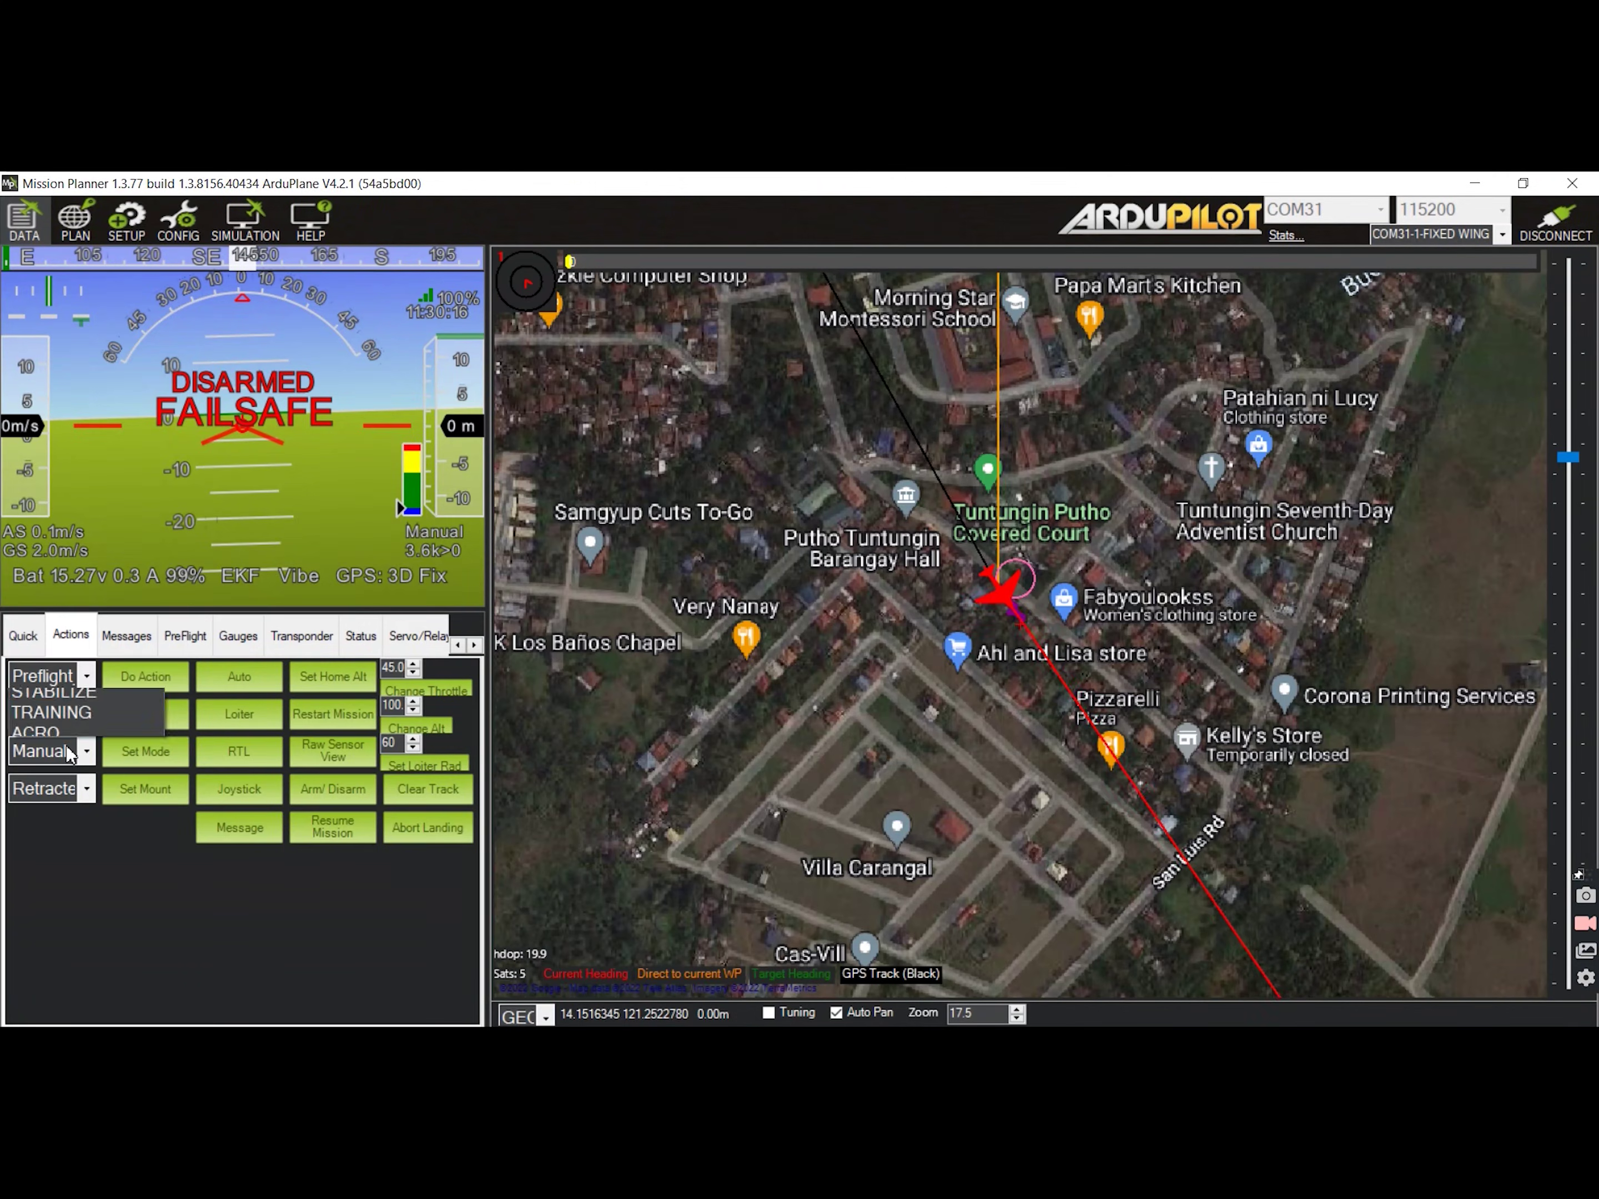